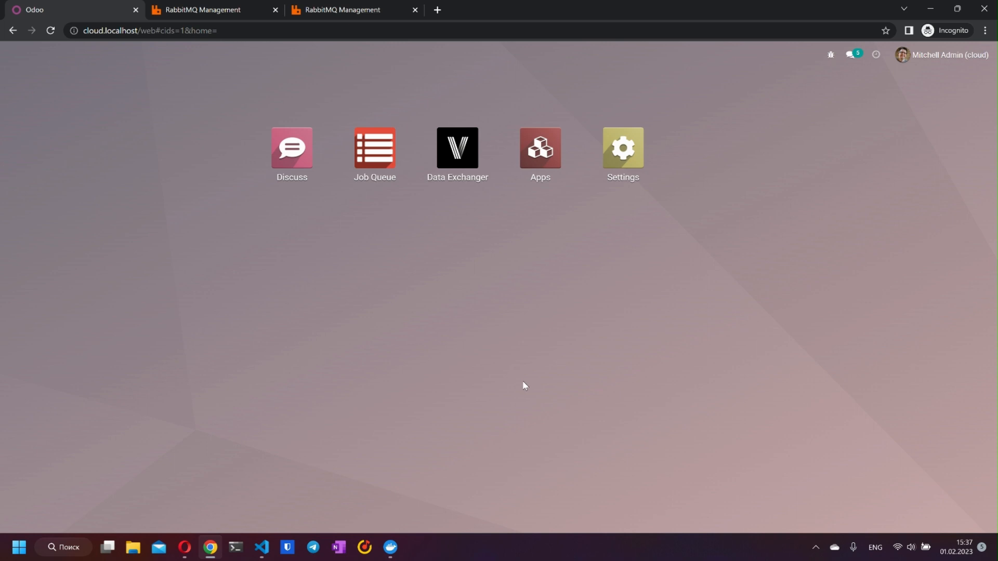
- Search all modules in Apps for "rabbitmq", with the default Apps filter removed
click(540, 150)
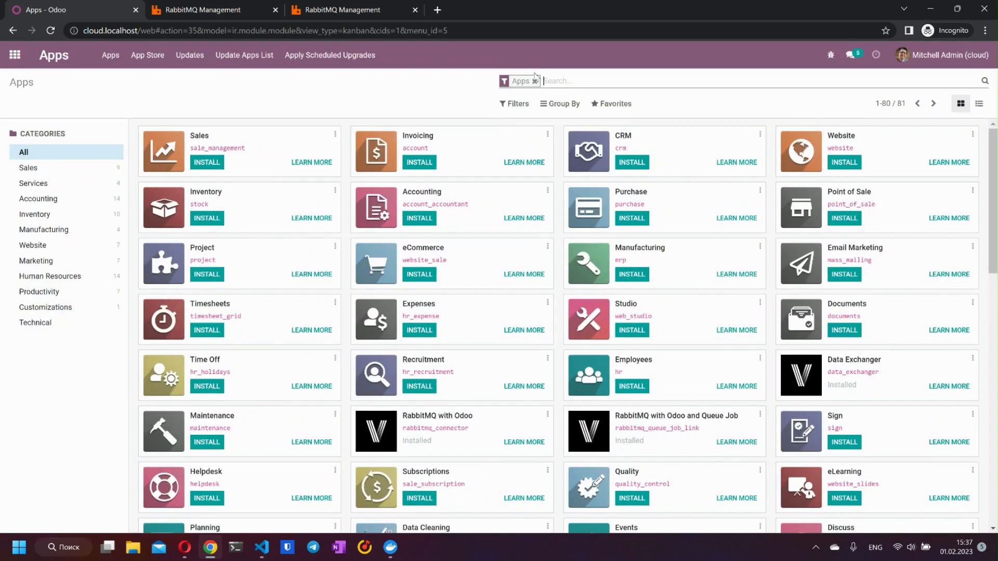
click(535, 81)
text(rabbitmq)
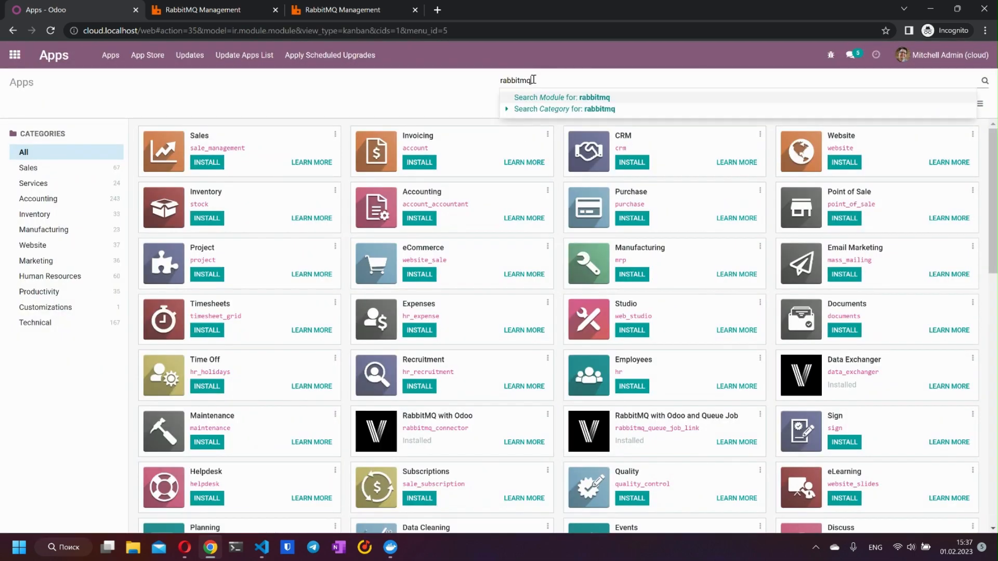
click(527, 98)
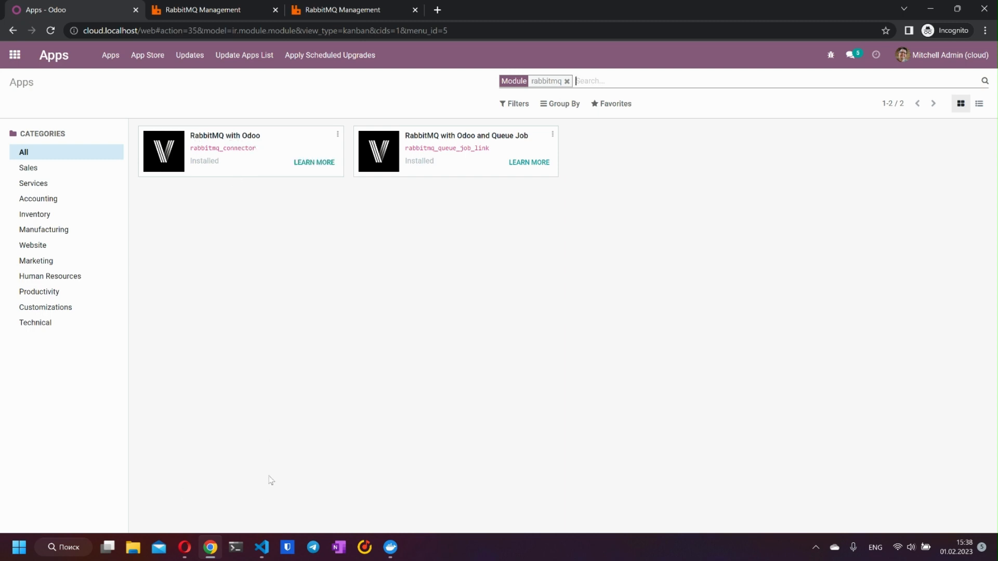
- Switch to Visual Studio Code to check the server_wide_modules line in odoo.conf, and return to Odoo in the browser
click(262, 547)
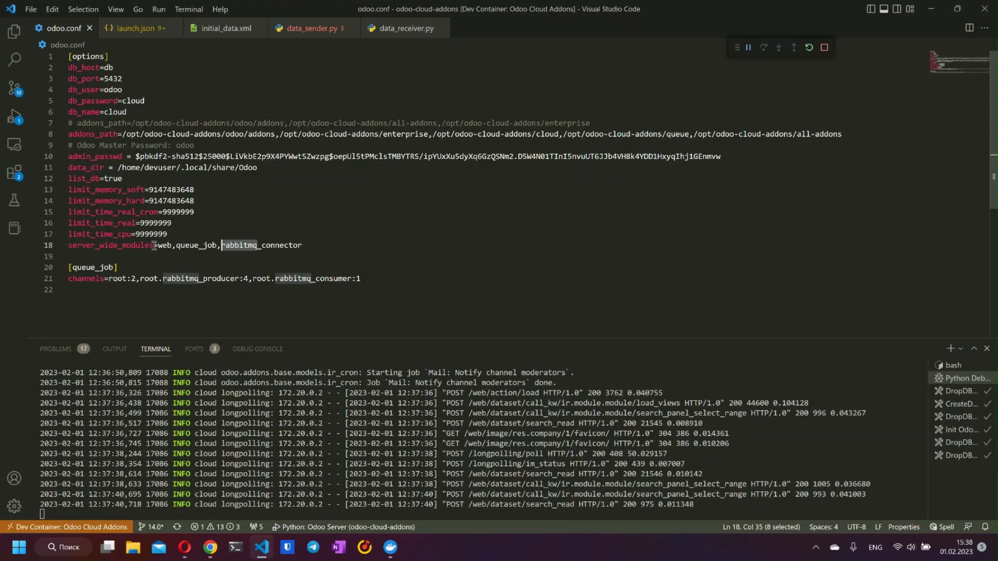
click(312, 244)
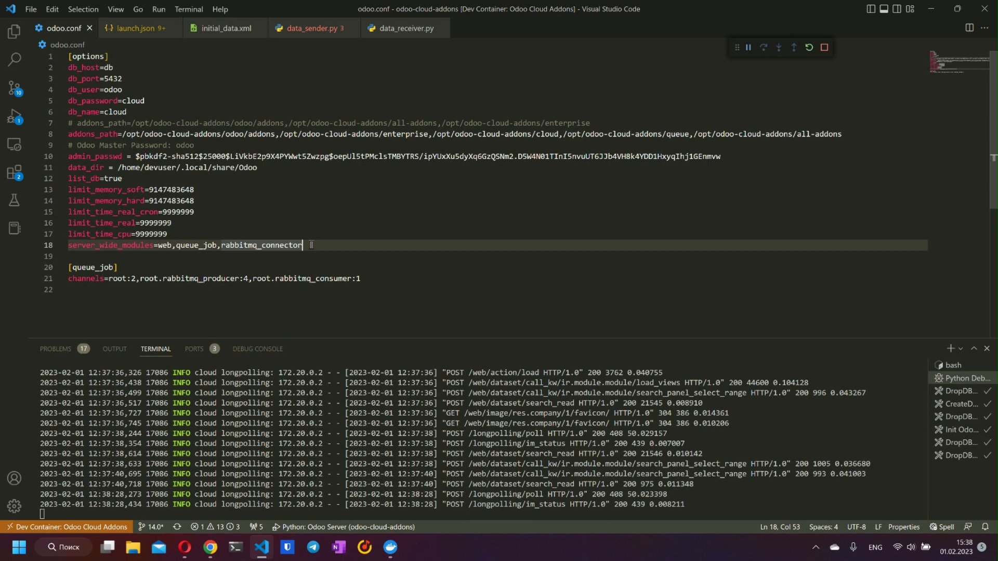
key(alt+Tab)
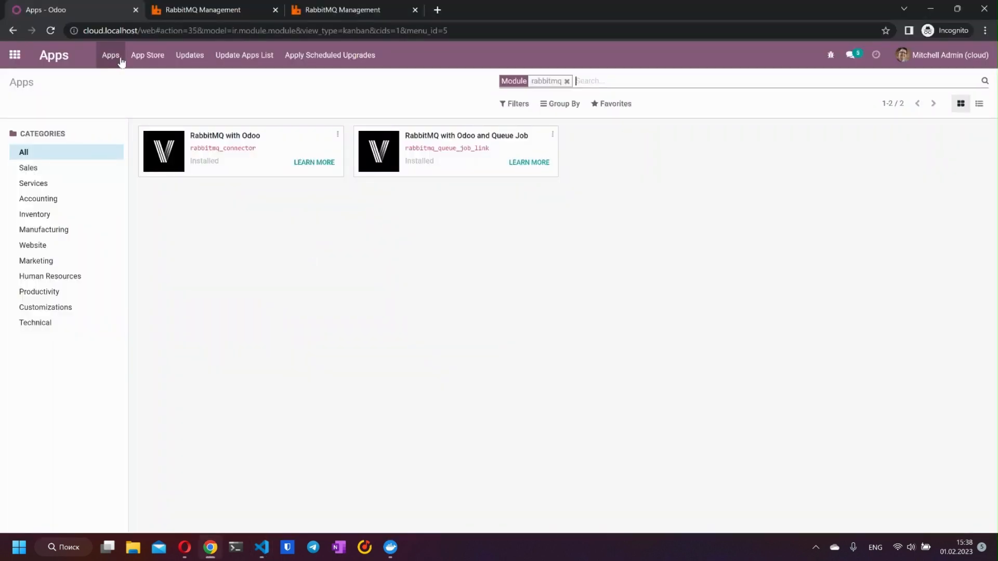
- Open the administrator's user record from the user list in Settings
click(14, 54)
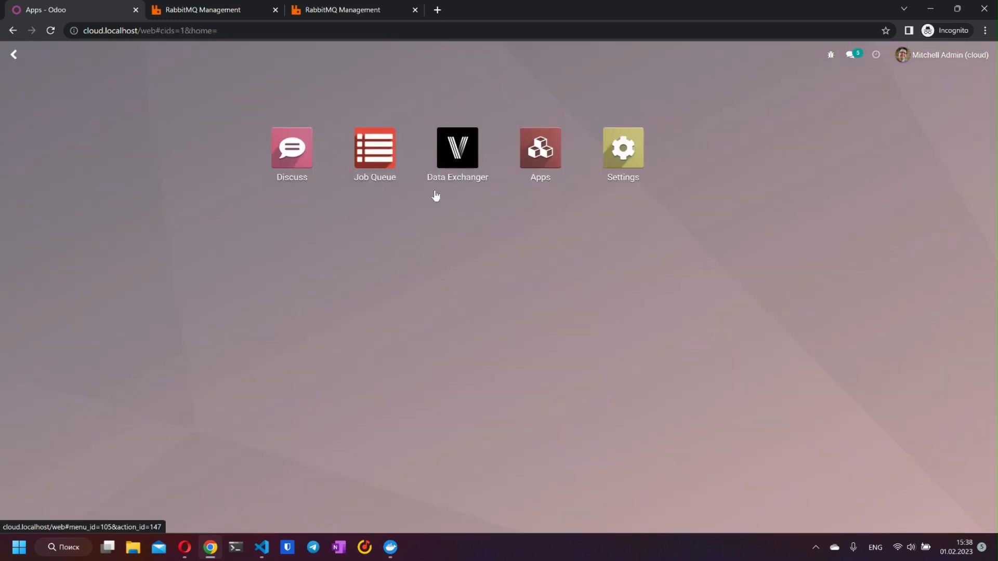
click(623, 148)
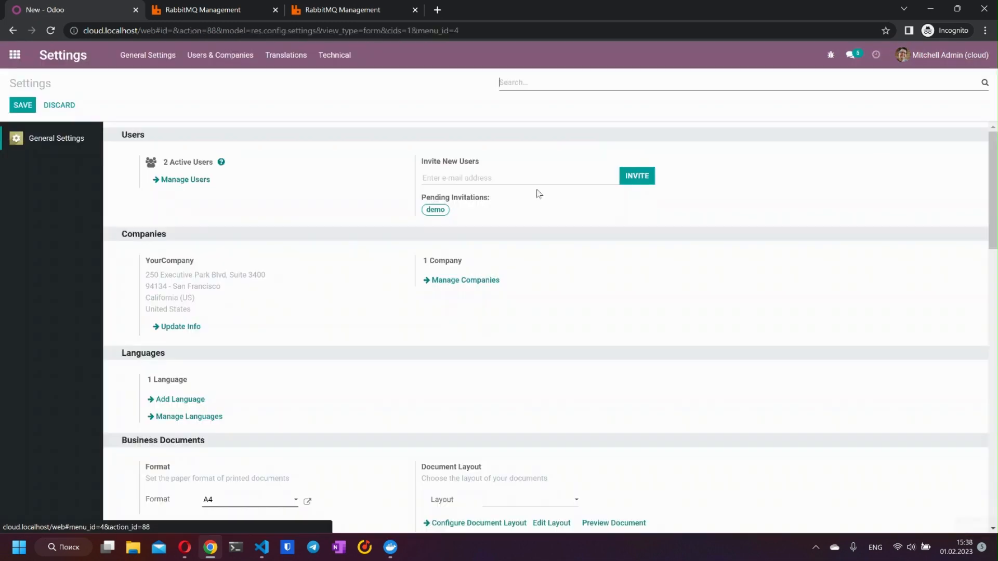
scroll(233, 354, down, 4)
scroll(232, 354, down, 10)
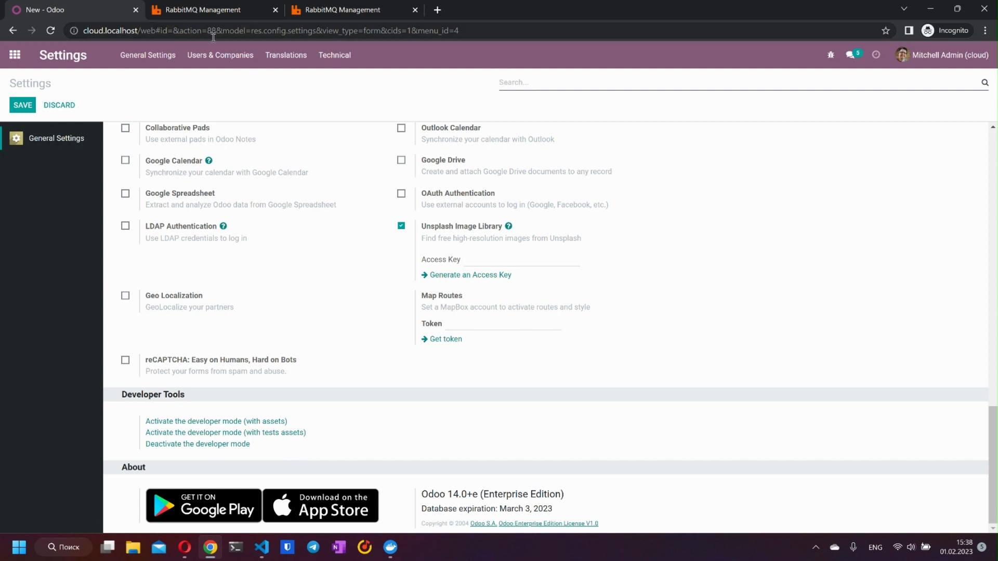
click(218, 54)
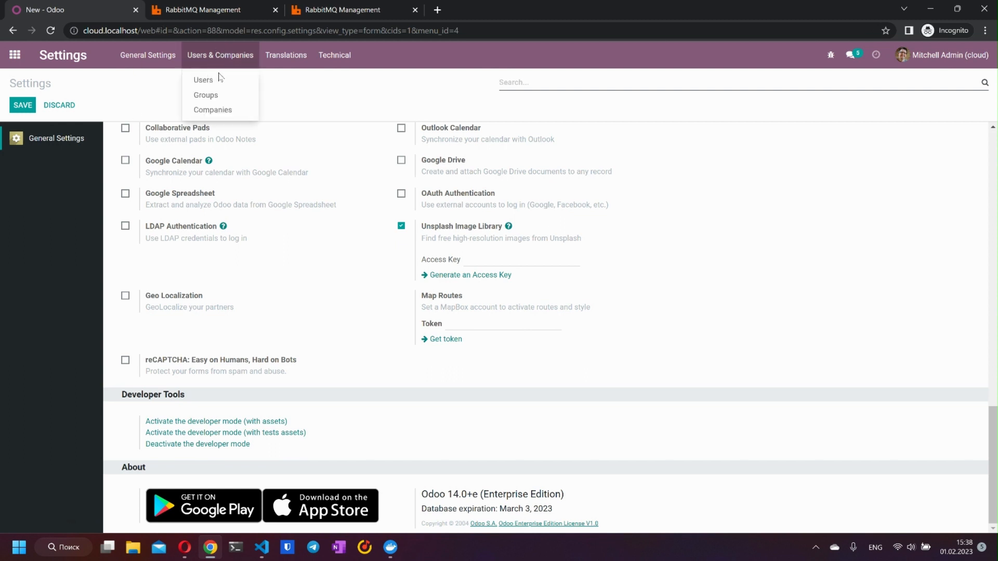
click(219, 79)
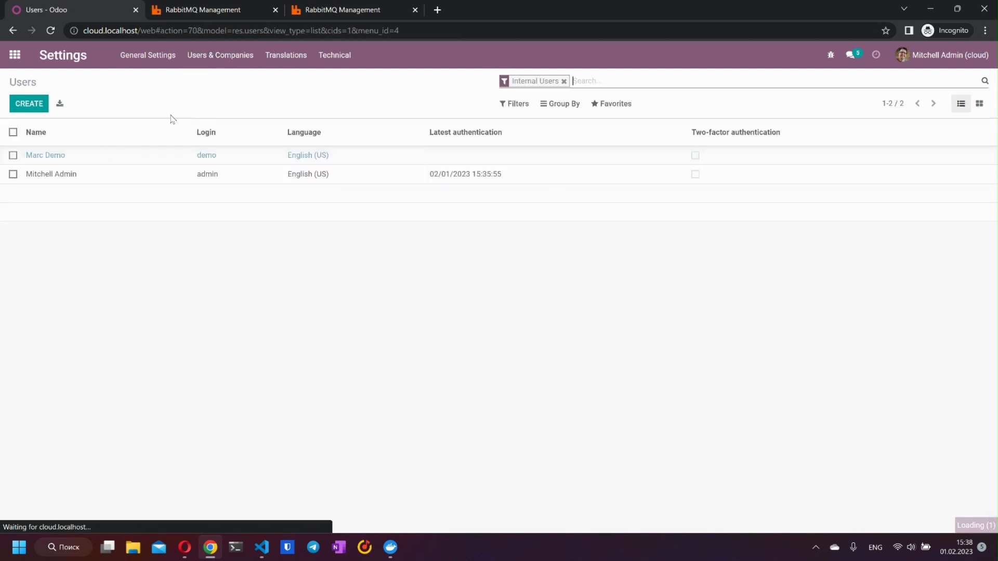
click(125, 180)
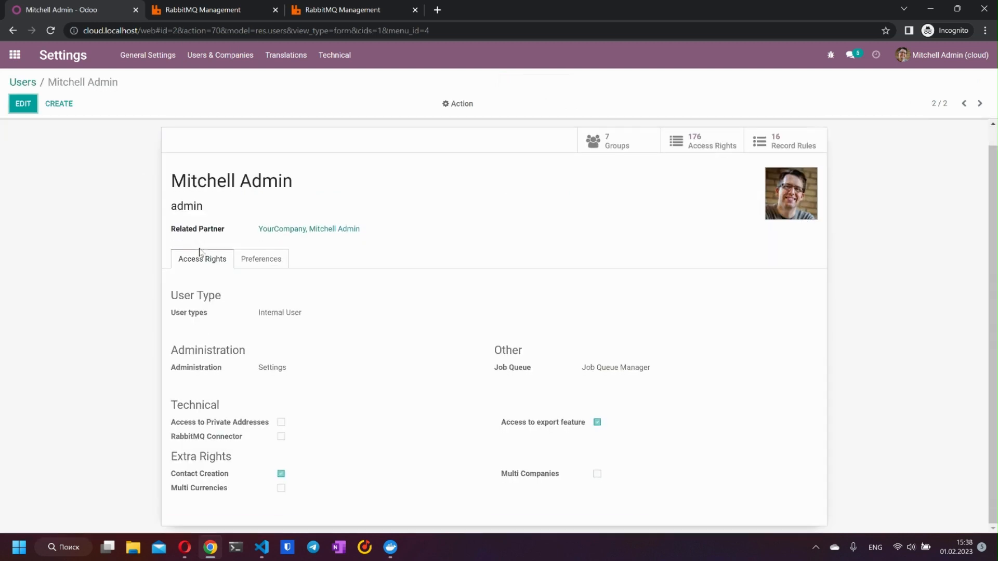
- Grant the administrator the RabbitMQ Connector technical access right and save the user record
click(23, 104)
scroll(251, 457, down, 1)
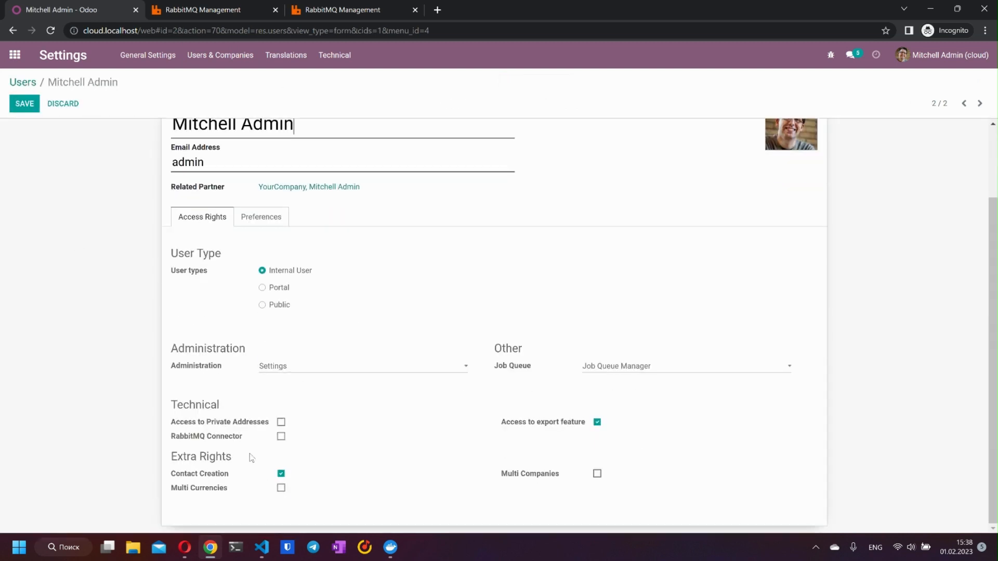
click(281, 436)
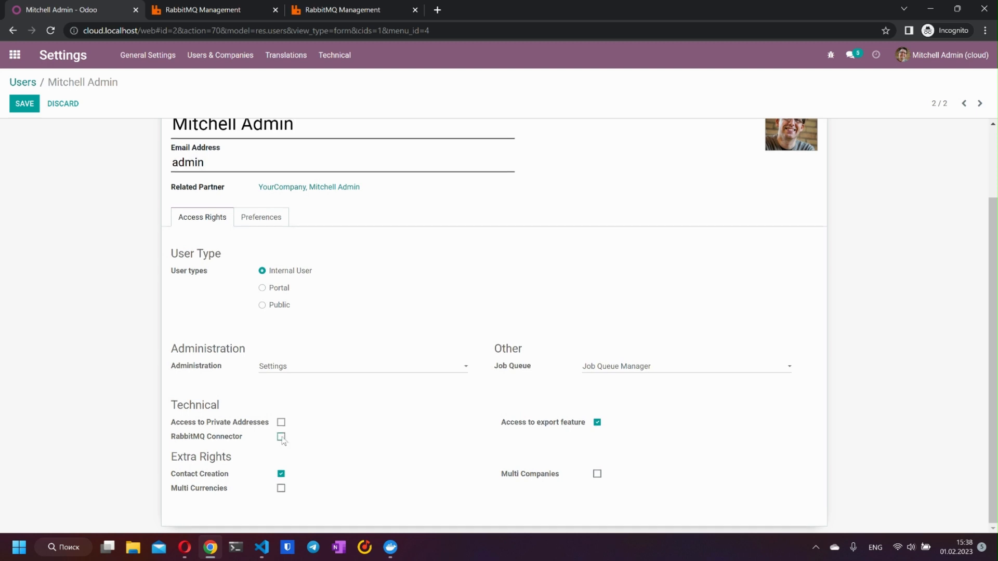
click(24, 106)
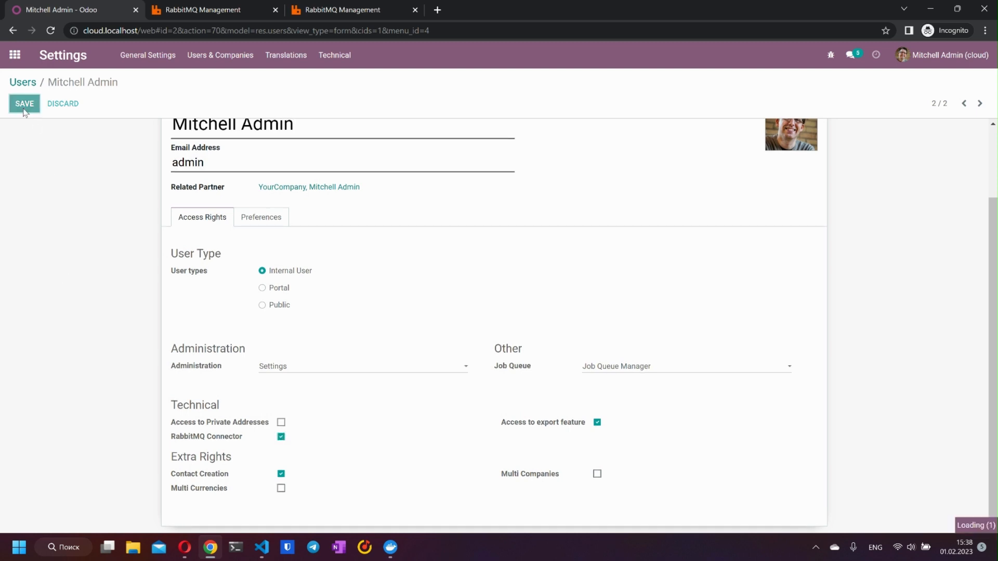
- Reload the home screen and open the RabbitMQ Connector app
click(14, 59)
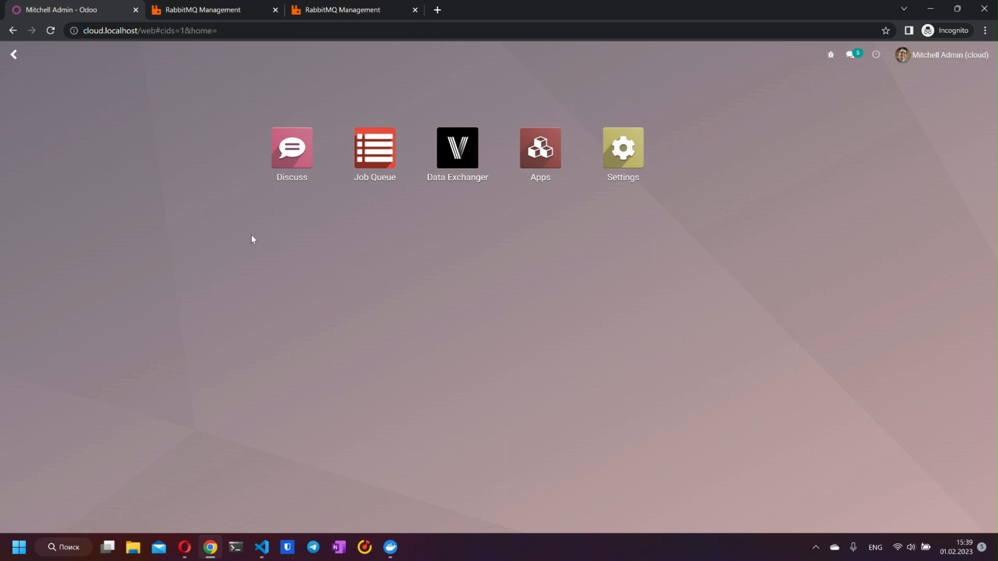
key(F5)
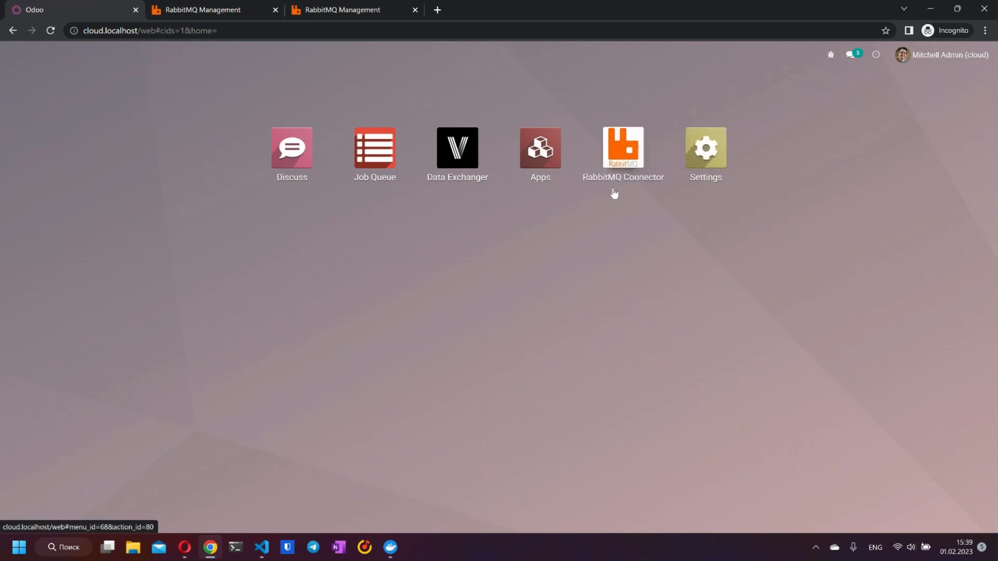
click(622, 157)
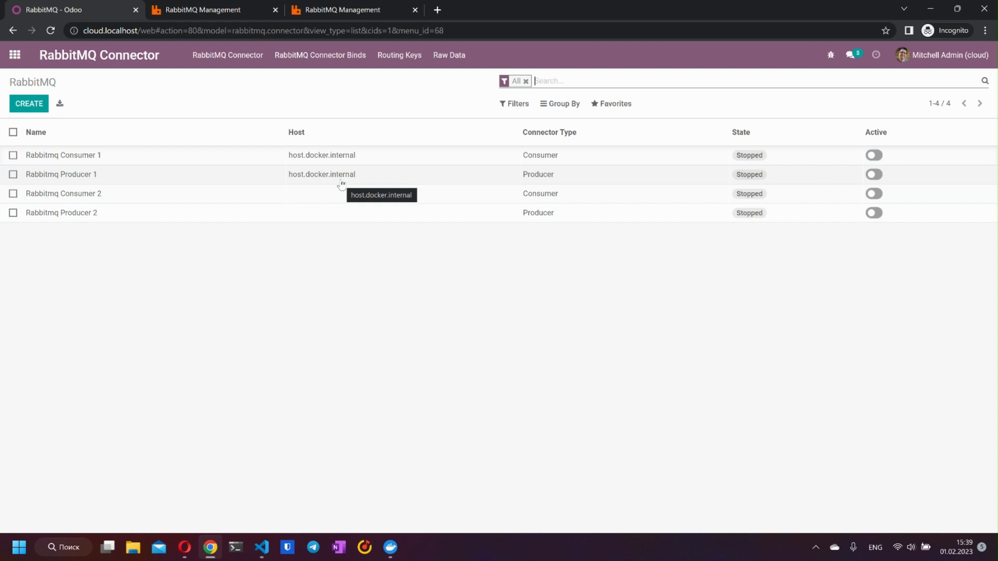
- Examine the general, connection, channel, exchange, queue and consumer settings of Rabbitmq Consumer 1
click(217, 156)
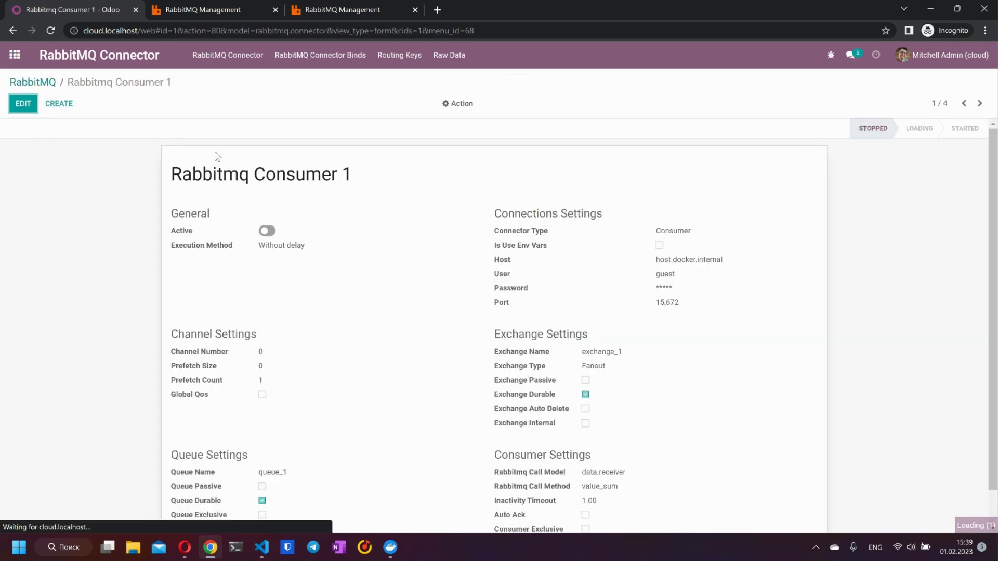
scroll(341, 285, down, 1)
scroll(341, 286, up, 1)
scroll(341, 285, down, 1)
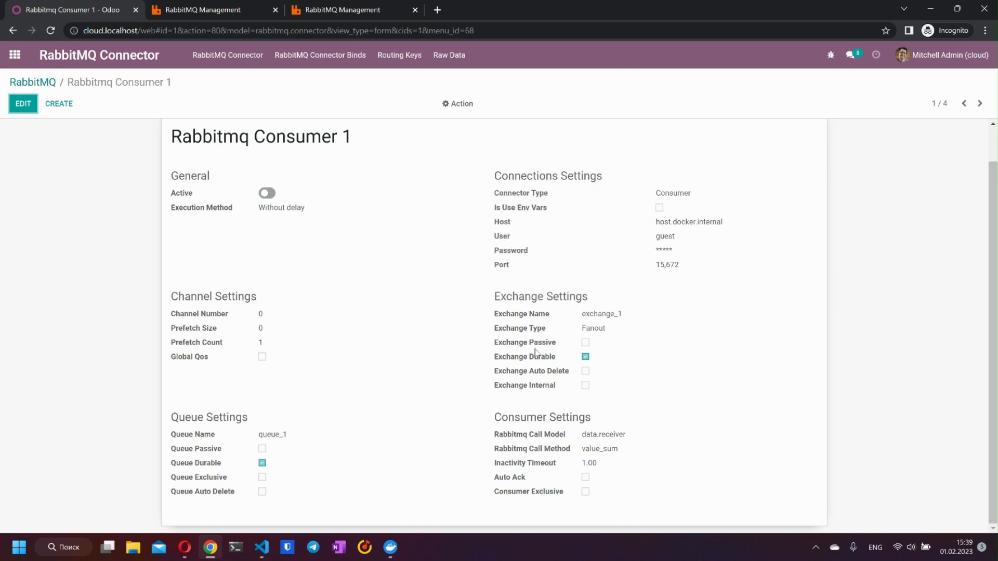
mouse_move(540, 348)
drag(630, 314, 582, 317)
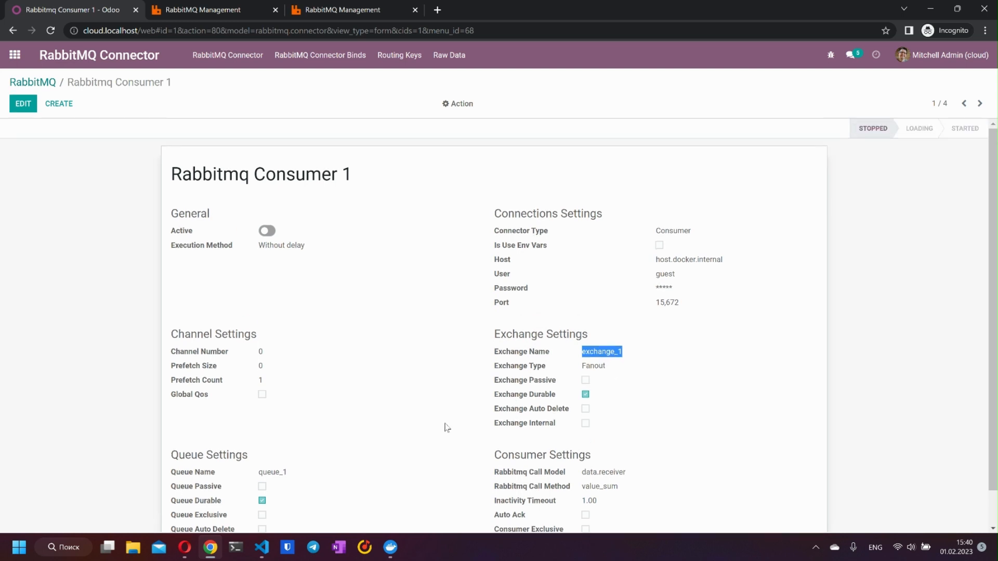
scroll(445, 427, down, 1)
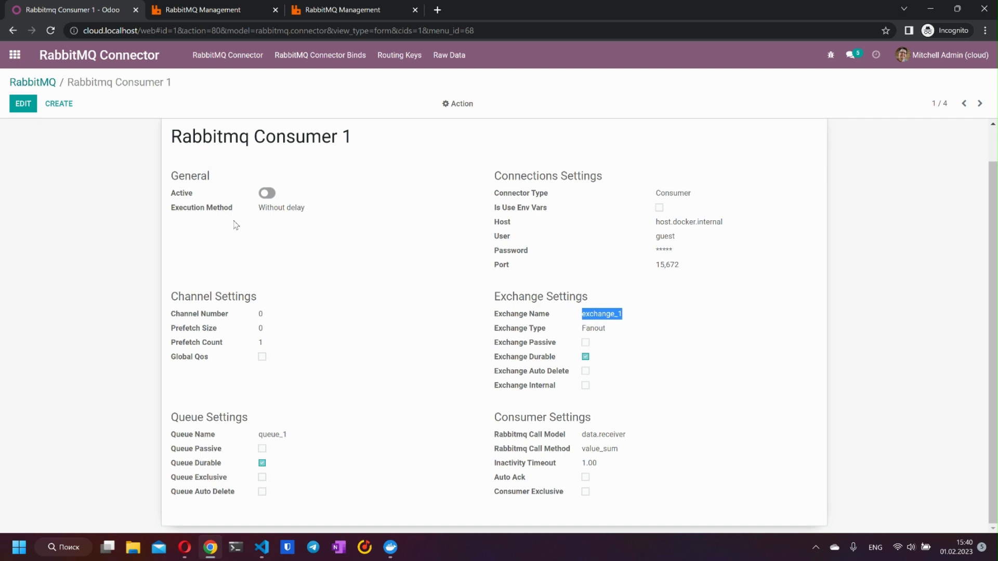
scroll(562, 231, down, 1)
scroll(562, 231, up, 1)
scroll(562, 231, down, 1)
- Review the settings of the next two connectors, Rabbitmq Producer 1 and Rabbitmq Consumer 2
click(980, 104)
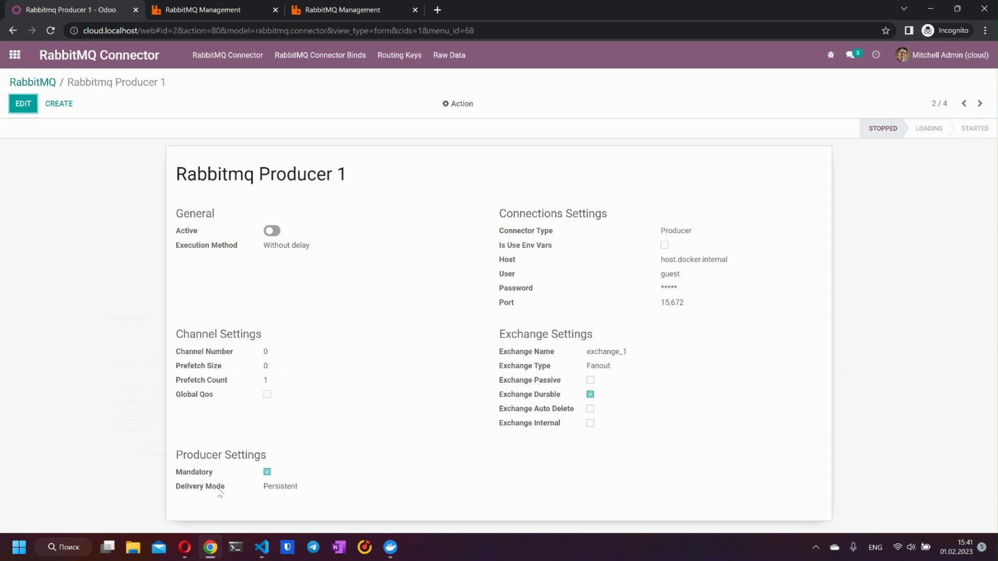
mouse_move(220, 494)
click(979, 103)
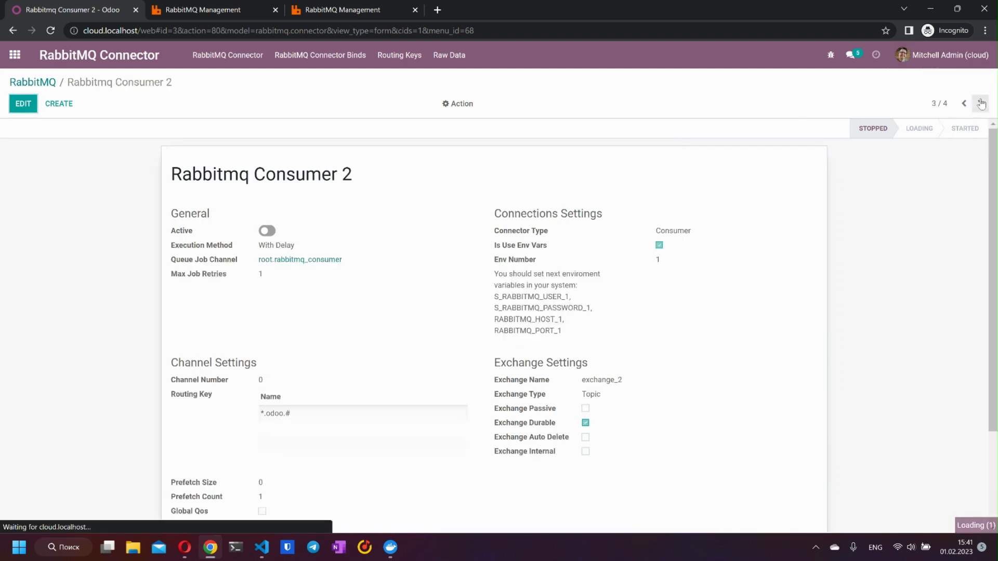
scroll(424, 269, down, 3)
scroll(424, 268, up, 3)
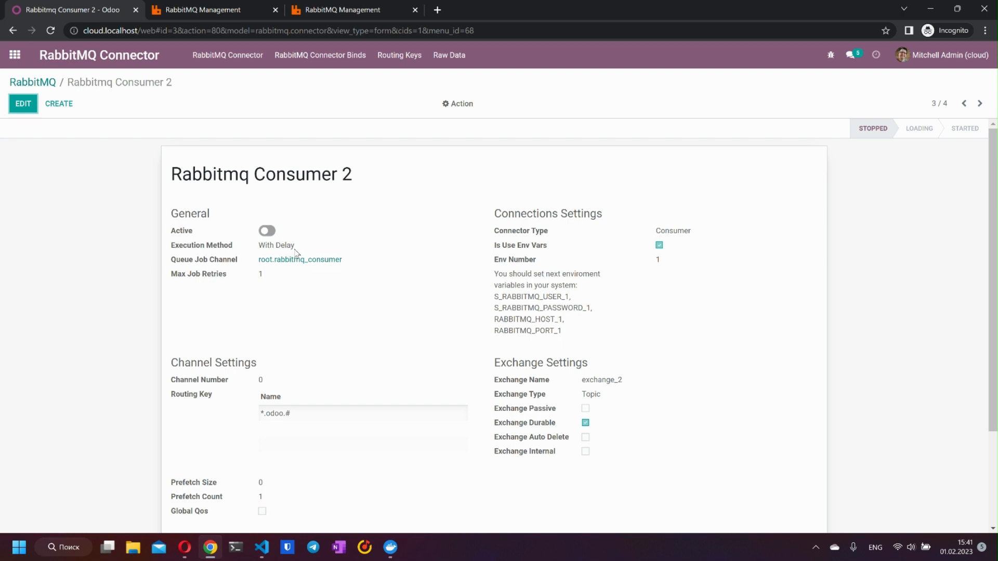
scroll(296, 253, down, 3)
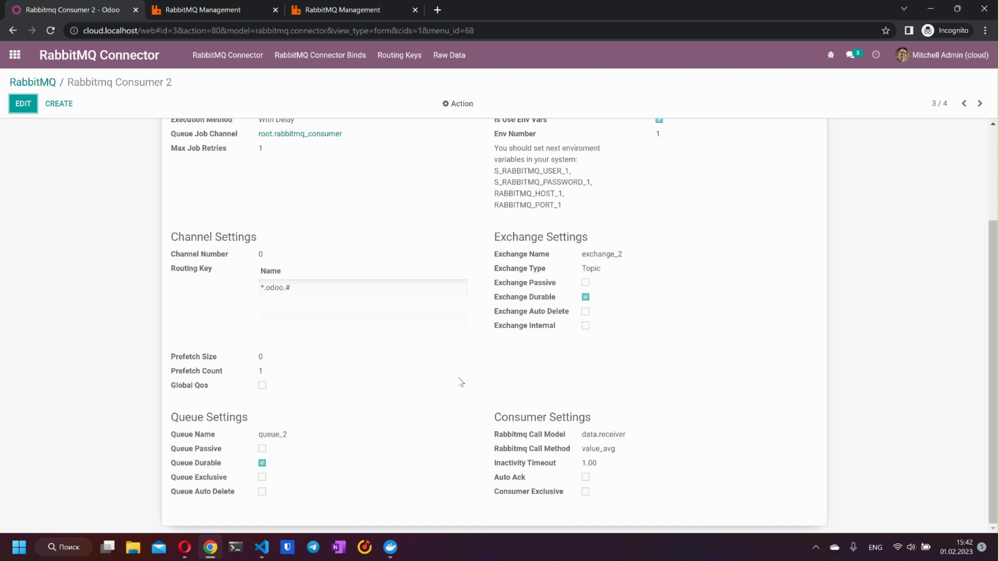
scroll(461, 378, up, 3)
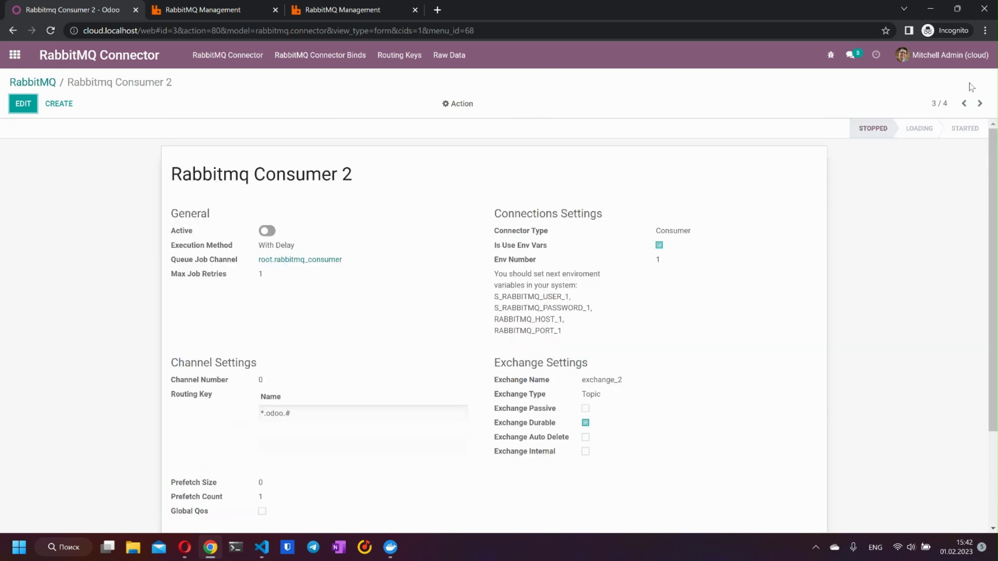
- Compare the execution method, routing key and exchange settings of Rabbitmq Consumer 1 with those of Rabbitmq Consumer 2
click(965, 104)
click(965, 104)
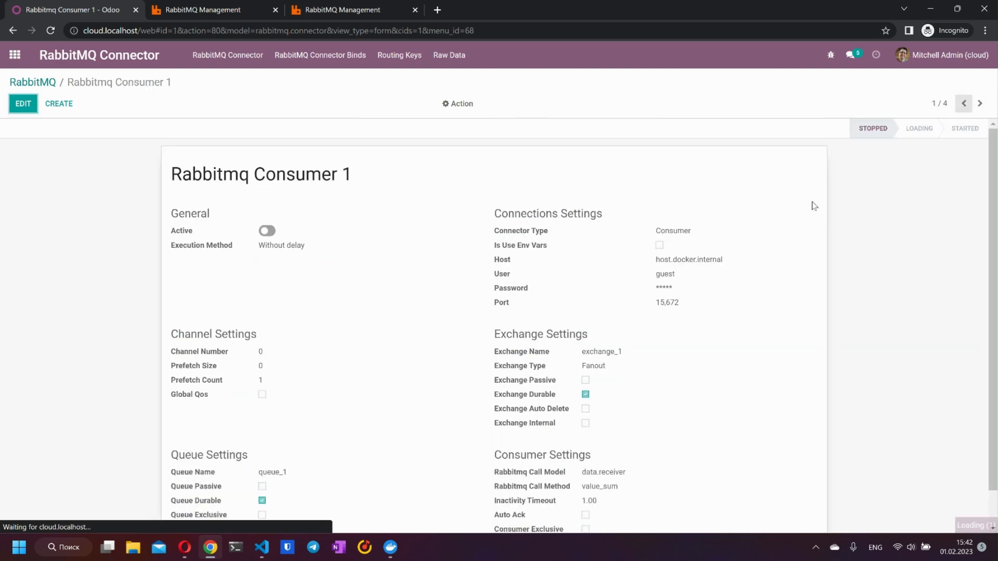
scroll(661, 303, down, 1)
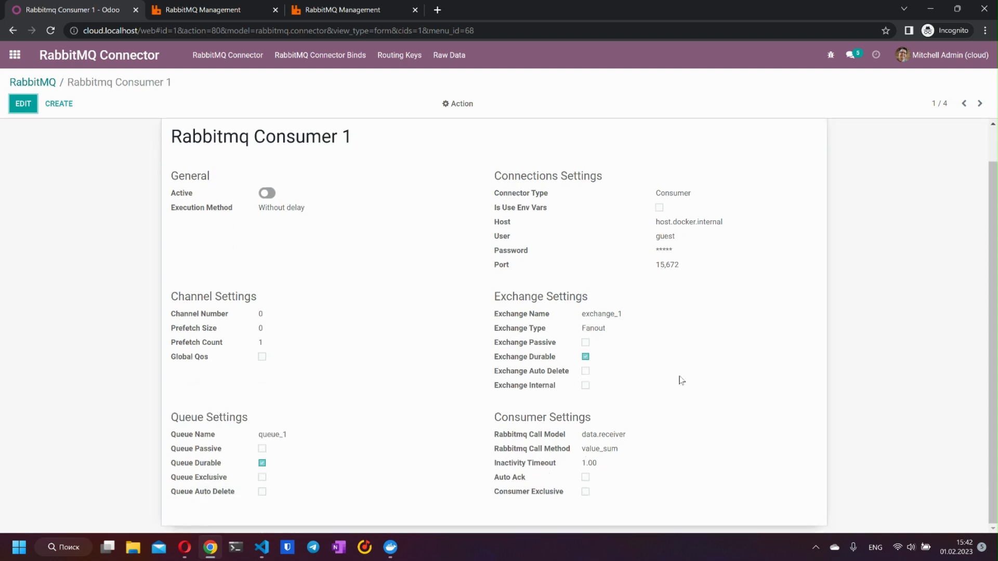
click(979, 104)
click(980, 104)
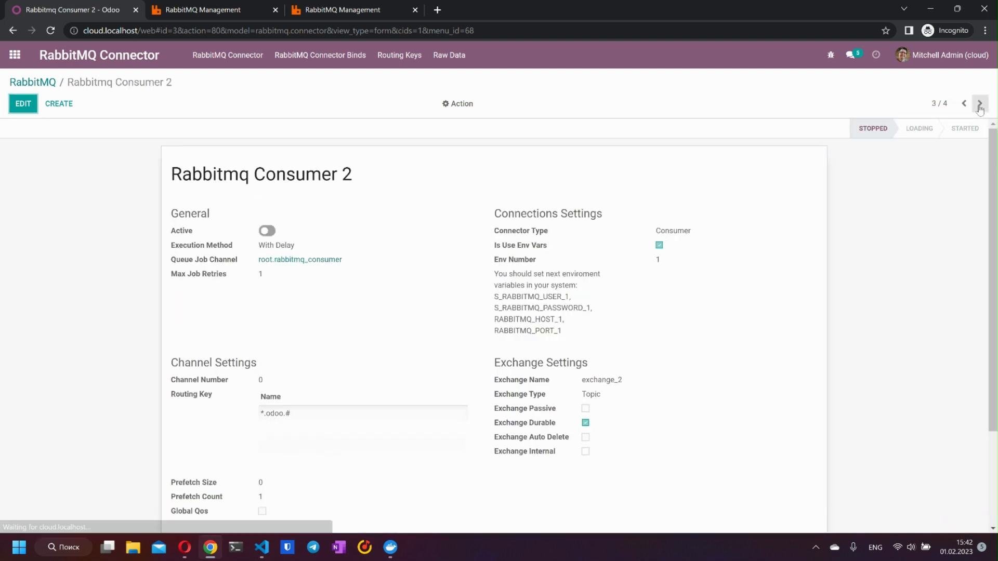
scroll(454, 304, down, 2)
scroll(454, 304, up, 2)
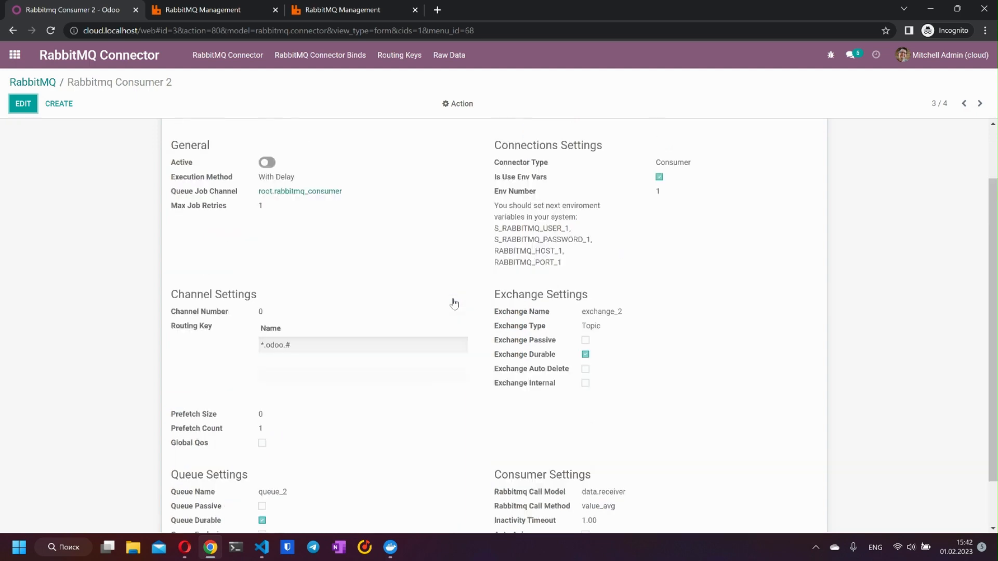
scroll(454, 304, down, 2)
scroll(349, 237, up, 2)
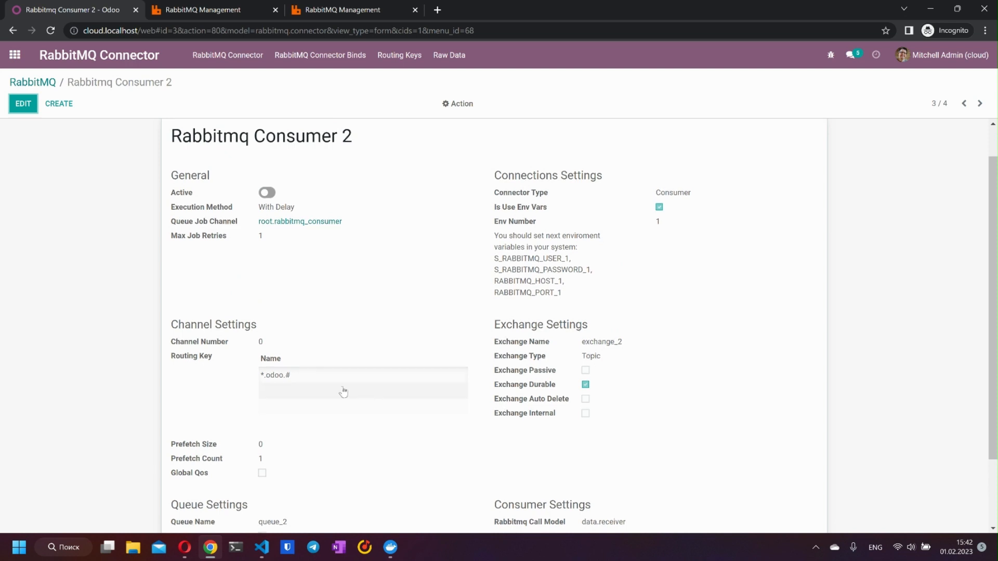
- Inspect the available exchange types for Rabbitmq Consumer 2 in edit mode, discard the edit, and review its exchange and queue settings
click(19, 103)
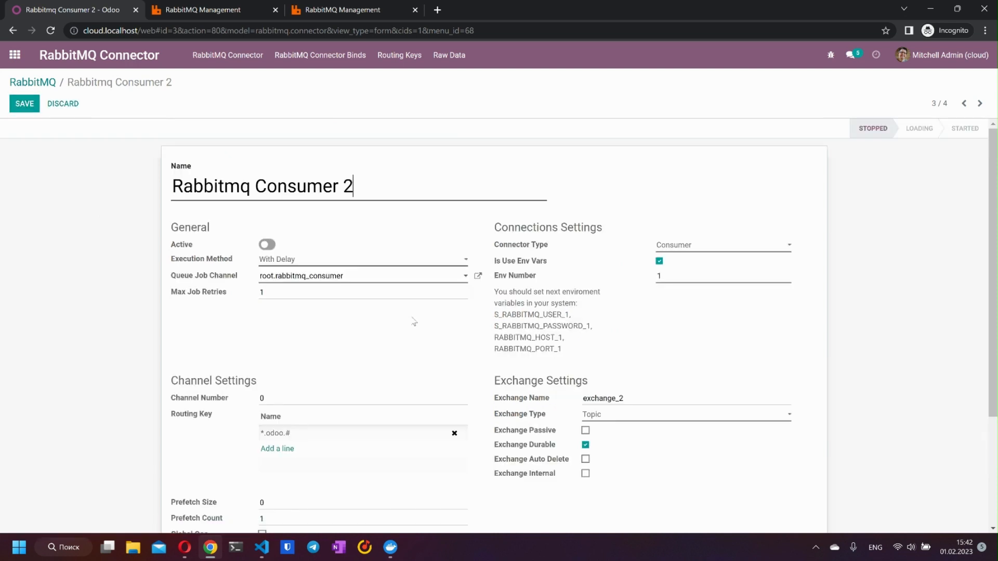
click(650, 416)
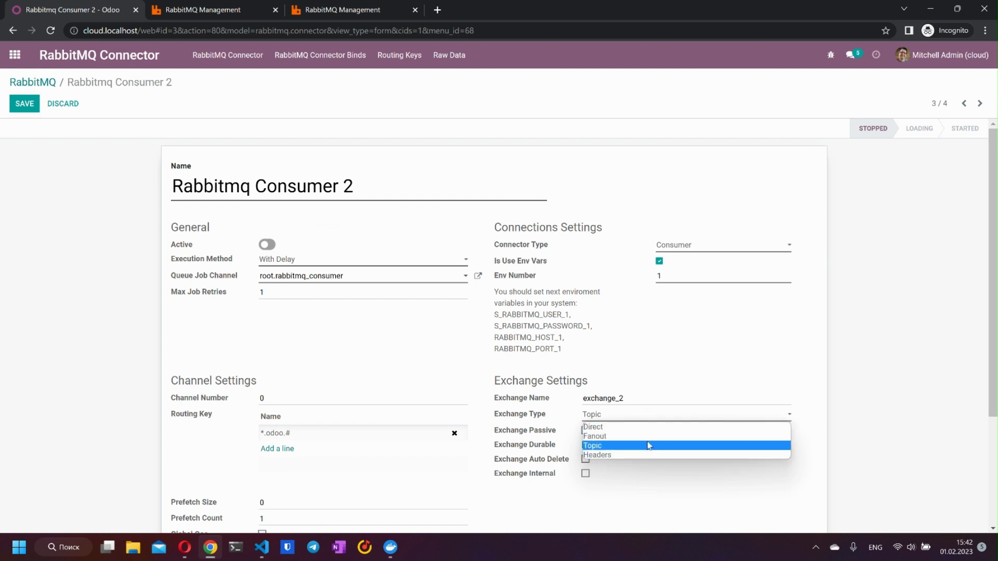
click(67, 106)
scroll(301, 306, down, 2)
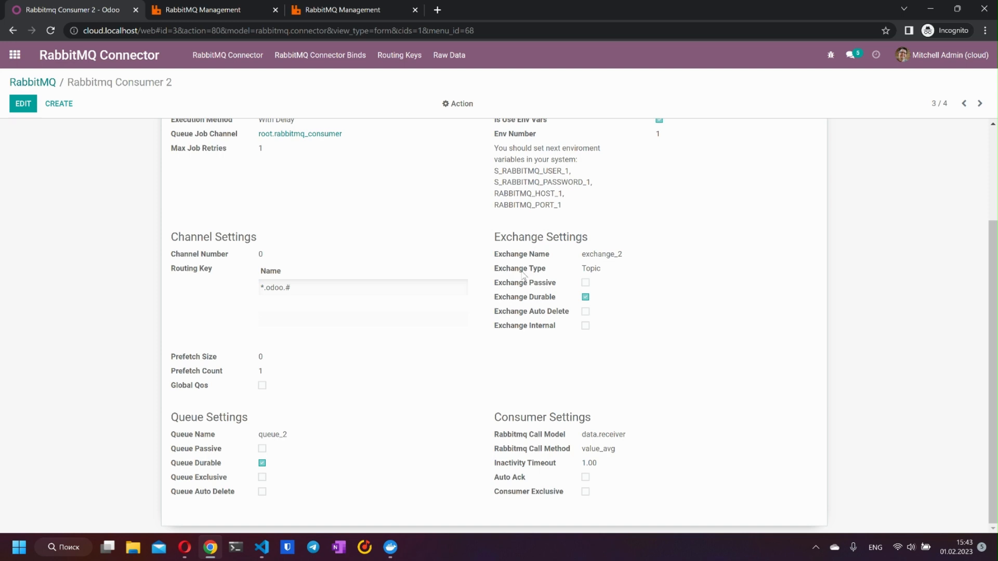
- Review the general and connection settings of Rabbitmq Consumer 2, including its required environment variables, and open the record for editing
mouse_move(523, 277)
scroll(624, 350, up, 3)
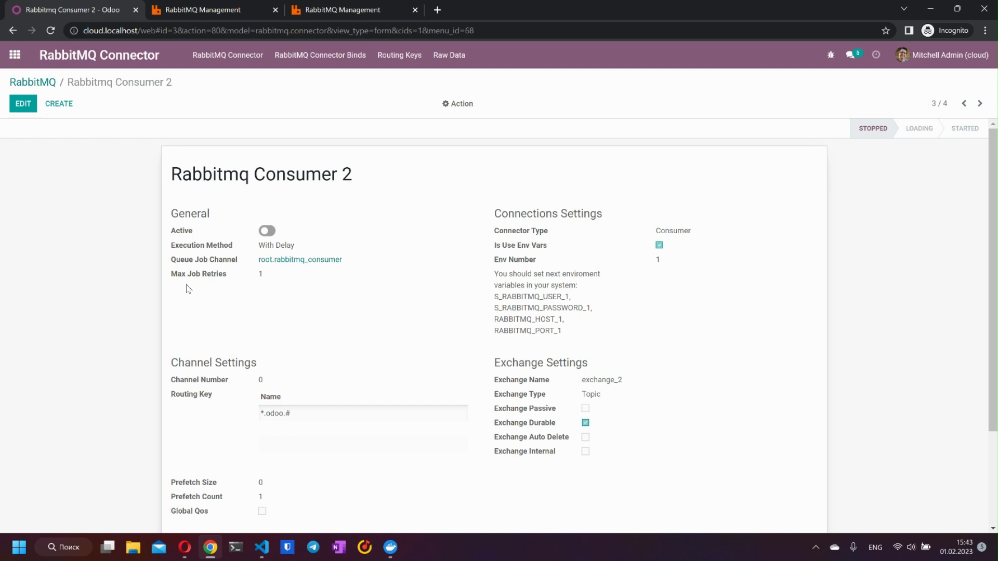
scroll(188, 289, down, 3)
scroll(188, 290, up, 3)
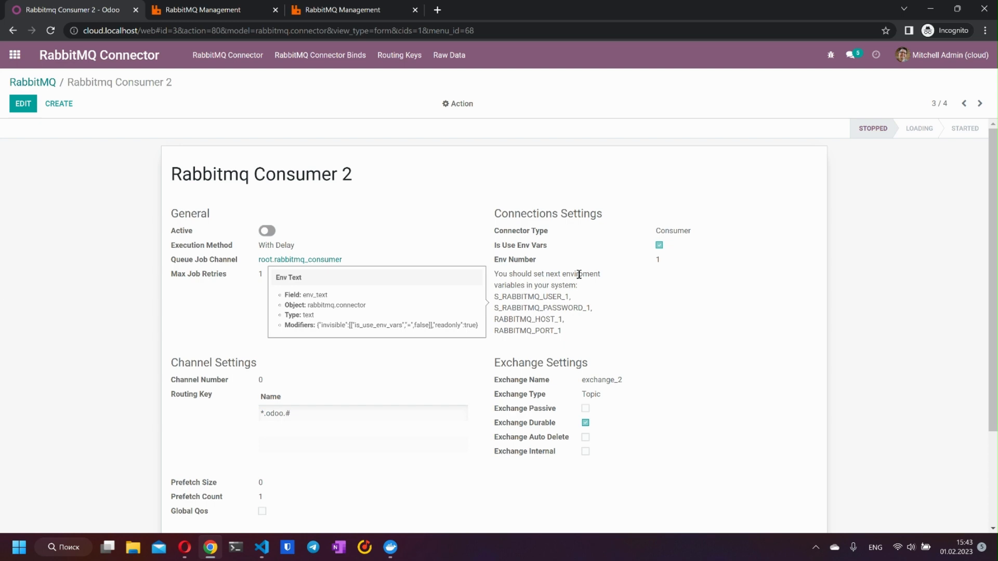
click(23, 103)
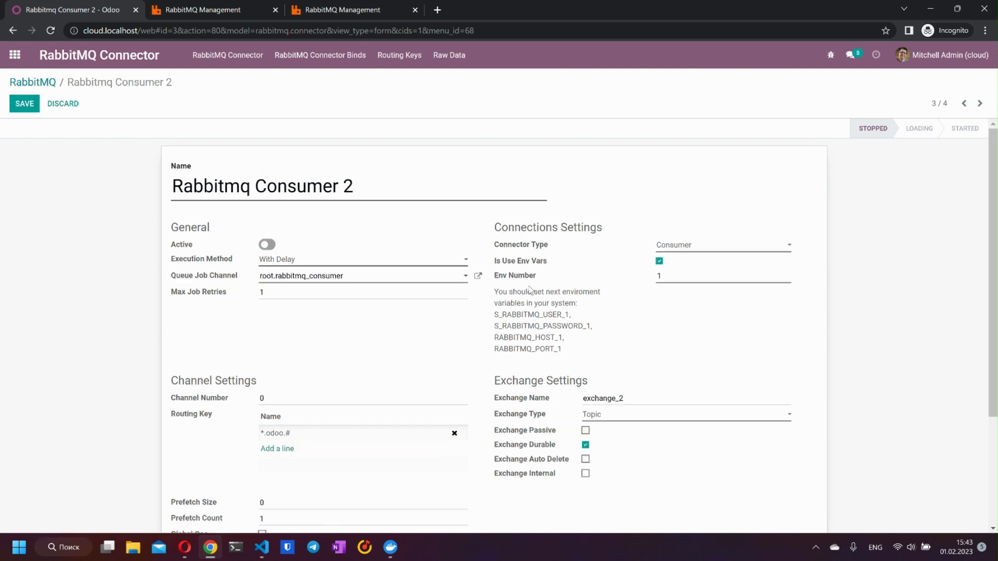
scroll(582, 341, down, 2)
scroll(581, 340, up, 1)
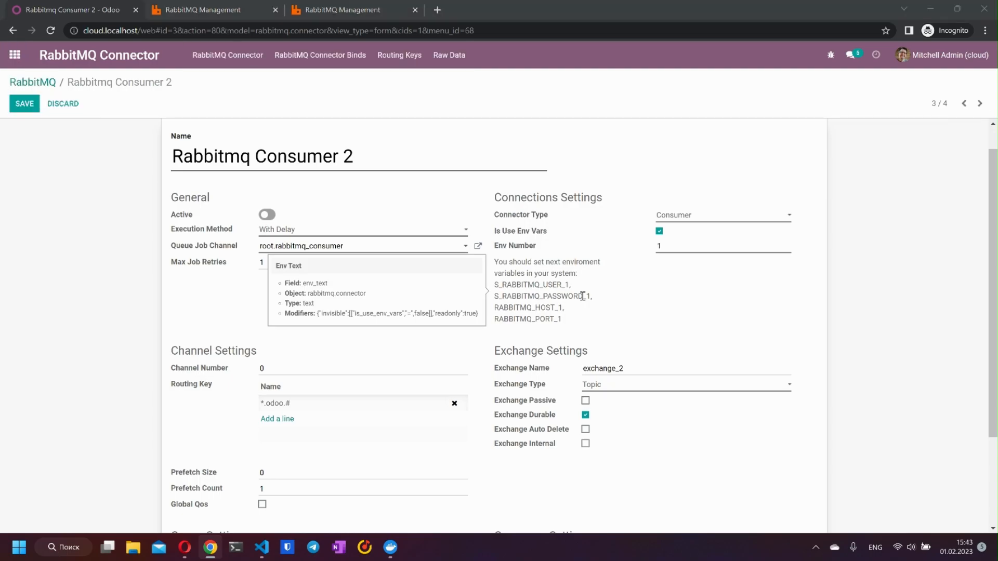
- Switch to Visual Studio Code and examine the RabbitMQ user, password, host and port environment variables in launch.json
key(alt+Tab)
click(127, 32)
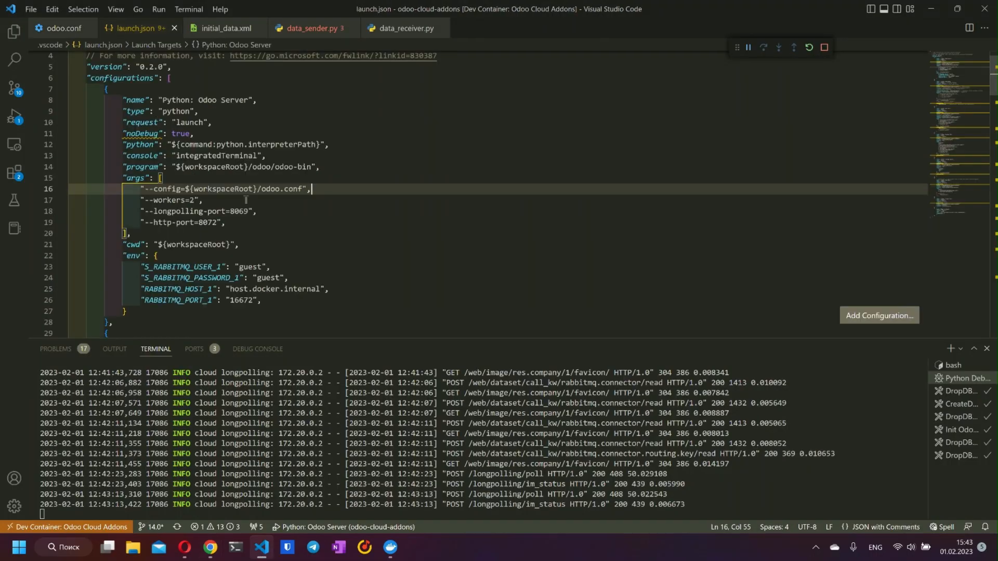
click(231, 283)
click(293, 298)
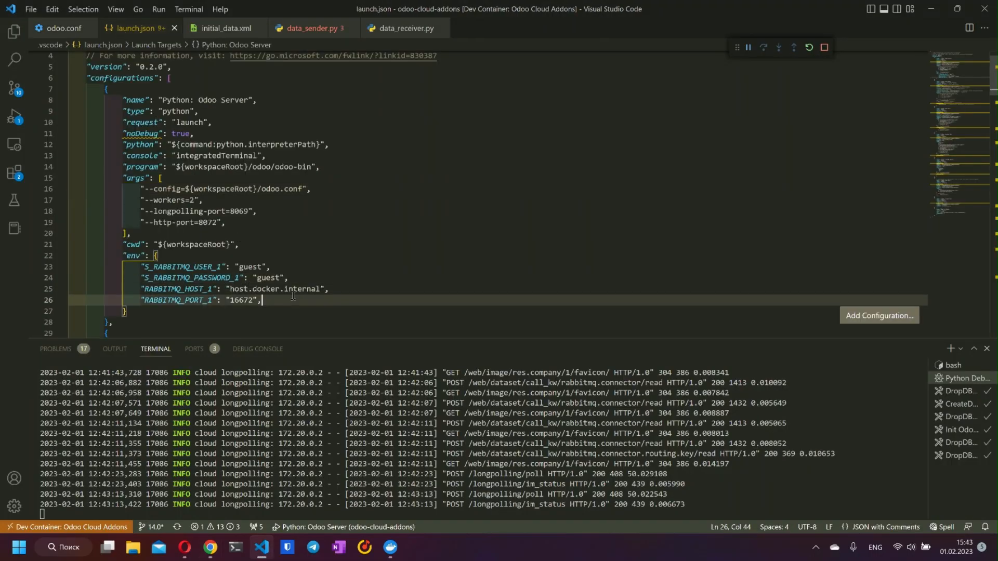
drag(293, 296, 239, 265)
click(315, 269)
- Return to Odoo in Chrome, try Env Number 2 on Rabbitmq Consumer 2 to check the variable names, and discard the change
key(alt+Tab)
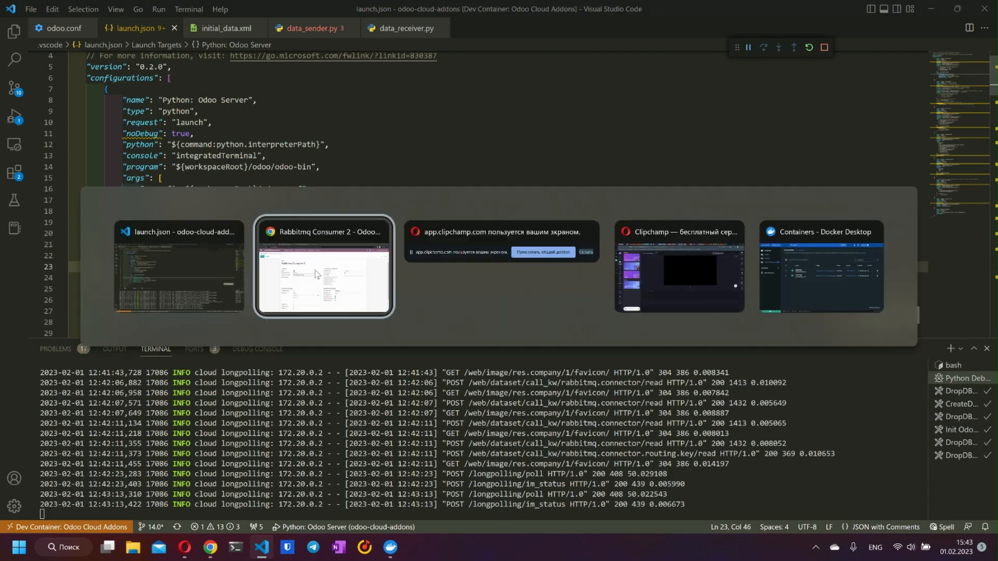
click(683, 246)
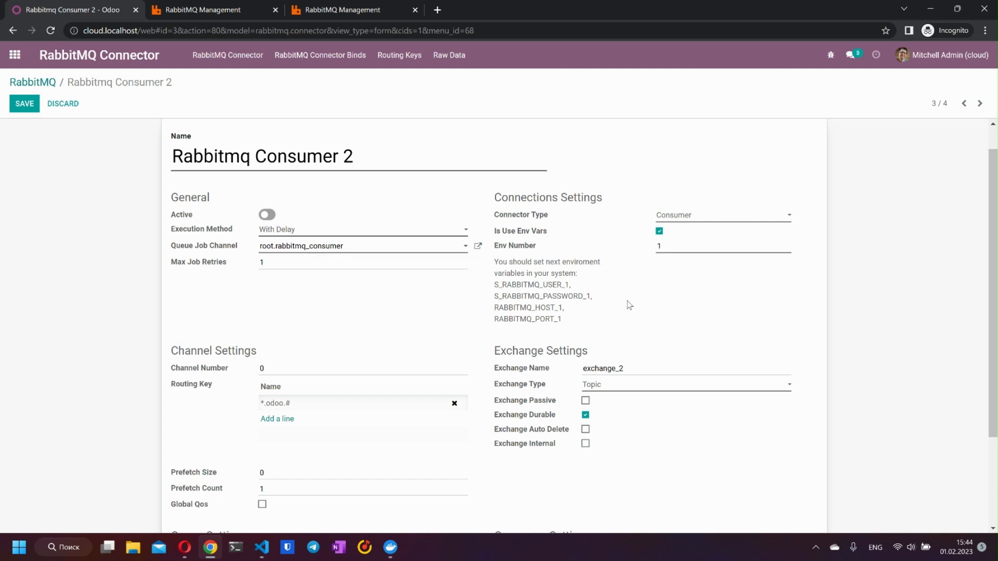
key(BackSpace)
text(0)
mouse_move(529, 288)
click(699, 322)
mouse_move(569, 301)
click(63, 104)
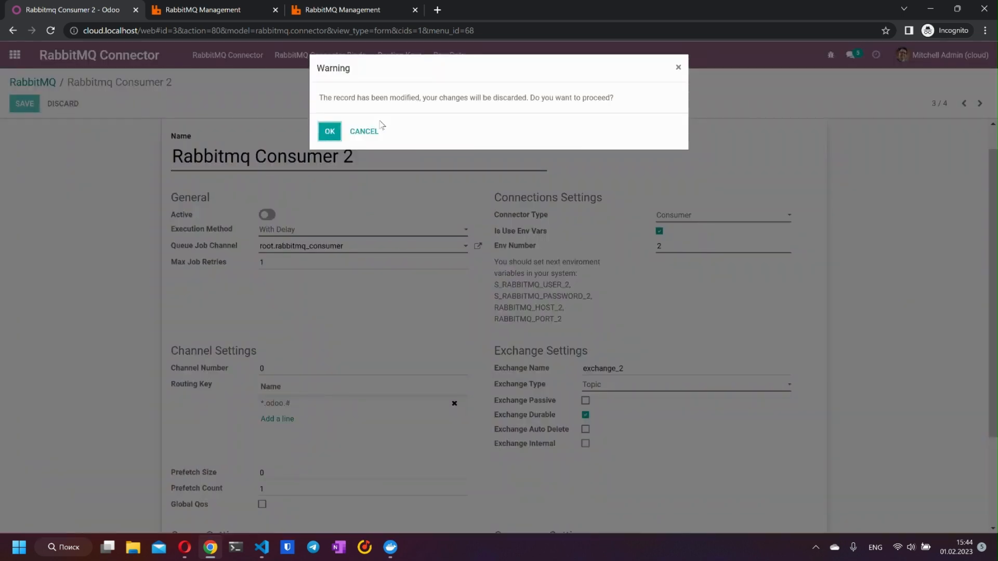
click(330, 131)
- Finish checking Rabbitmq Consumer 2 and review the general, connection, channel, exchange and producer settings of Rabbitmq Producer 2
scroll(412, 270, down, 2)
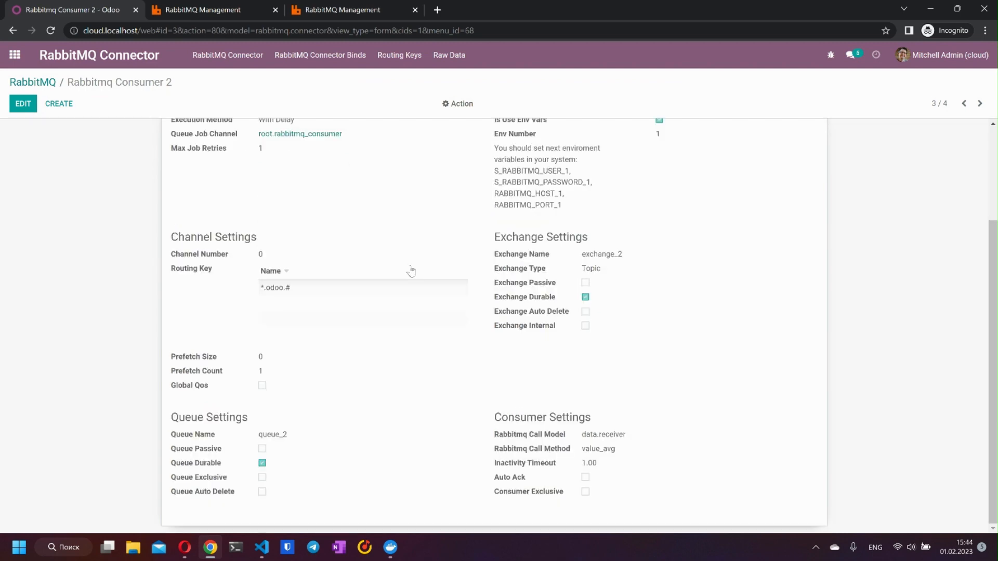
scroll(411, 271, up, 3)
scroll(412, 270, down, 3)
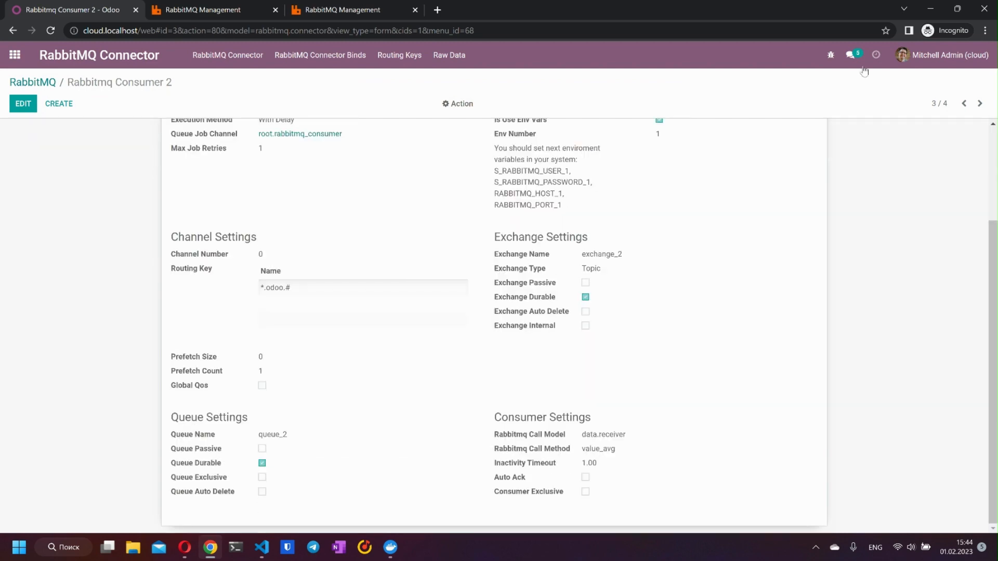
click(979, 104)
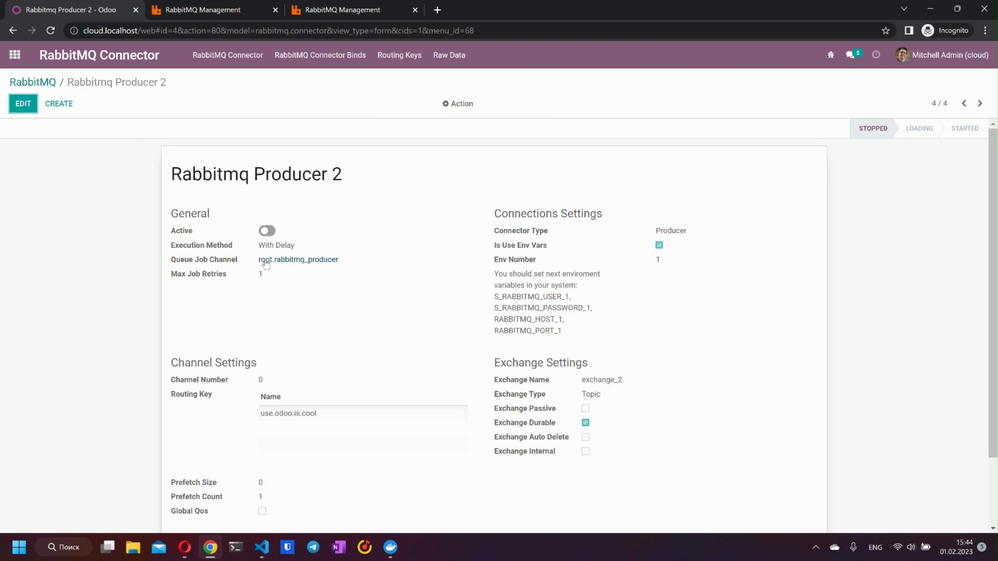
scroll(275, 286, down, 2)
scroll(277, 287, up, 2)
scroll(277, 286, down, 1)
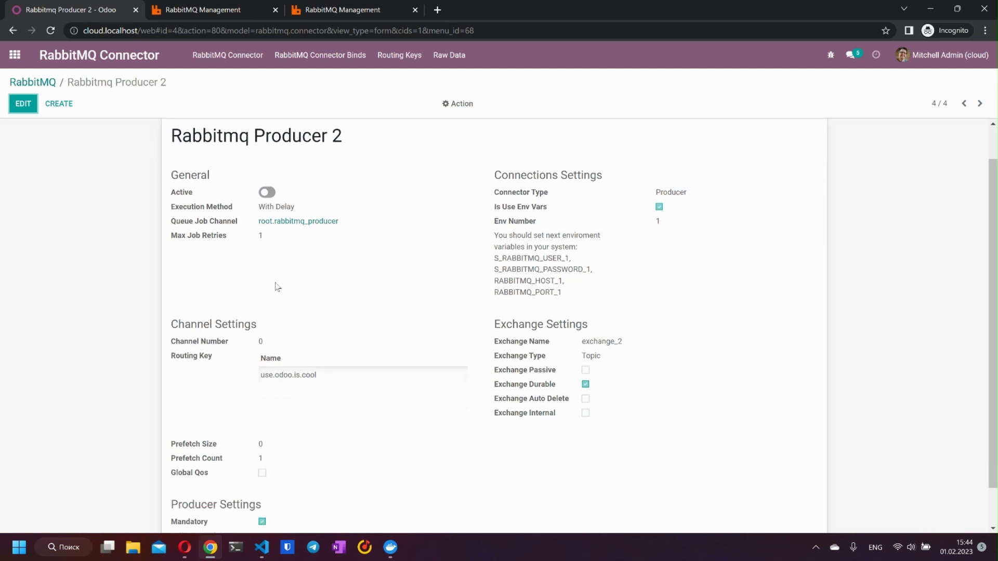
scroll(701, 200, down, 1)
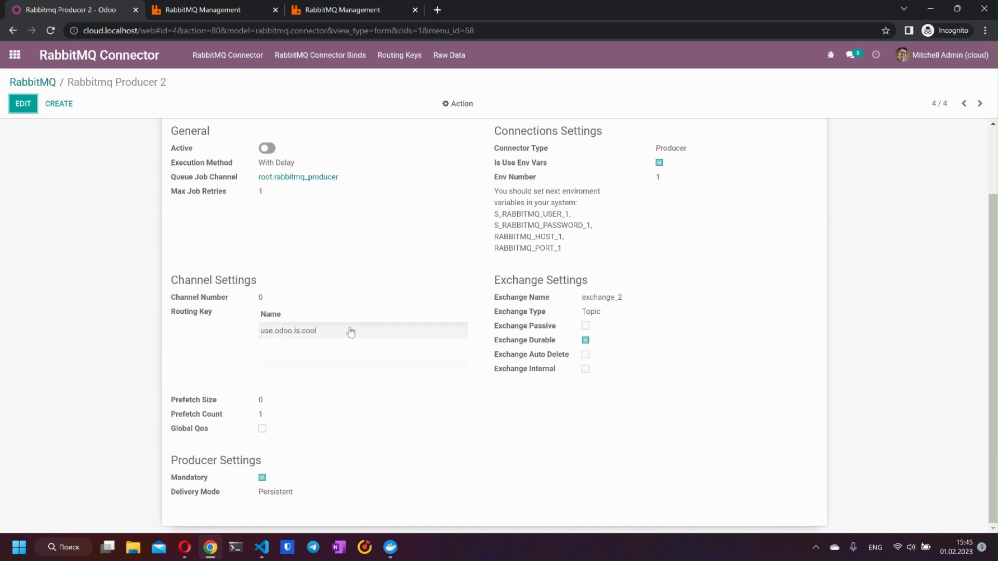
scroll(406, 302, up, 2)
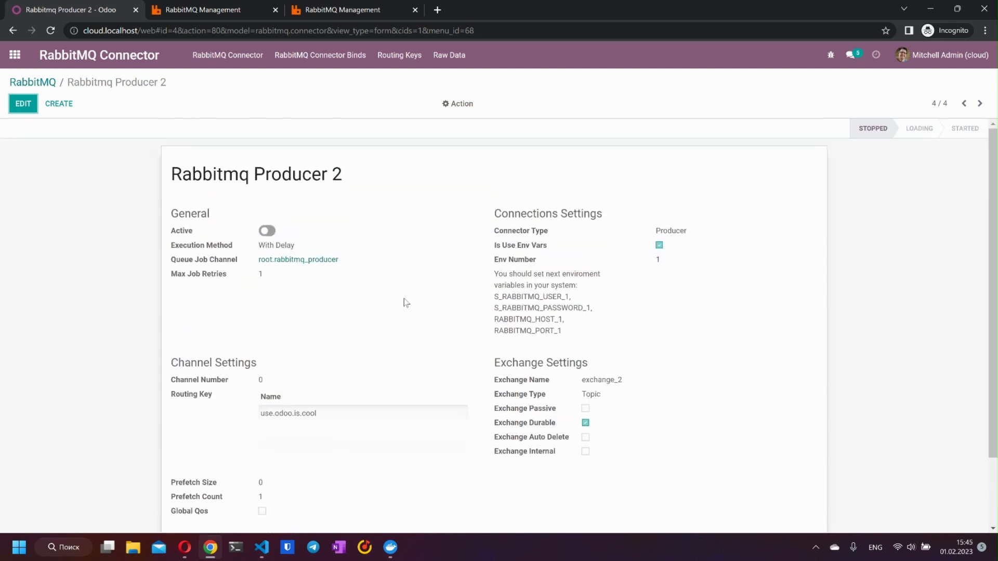
scroll(405, 303, down, 2)
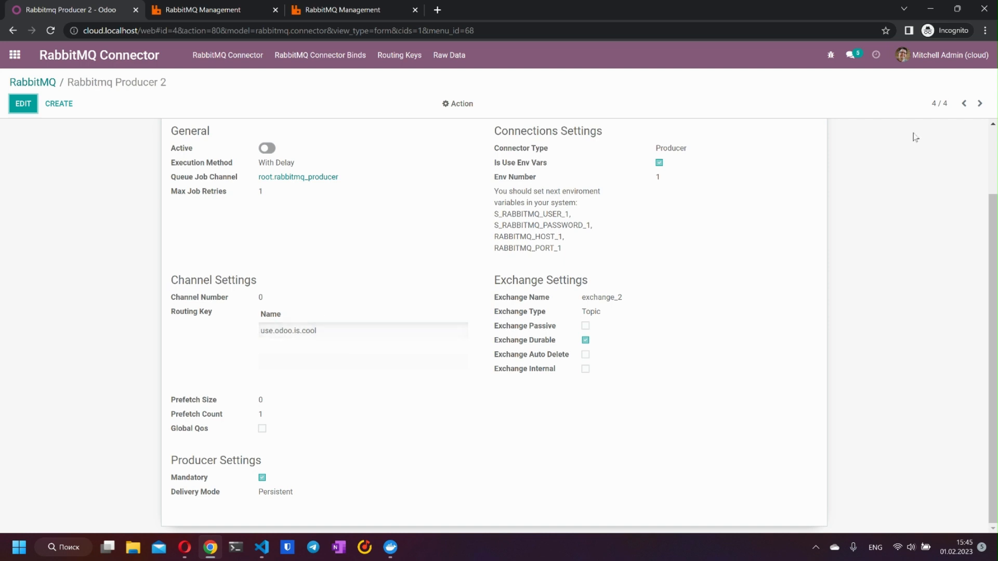
- Compare the routing key and exchange settings of Rabbitmq Consumer 2 and Rabbitmq Producer 2, glancing at Rabbitmq Consumer 1 as well
click(965, 103)
scroll(421, 375, down, 3)
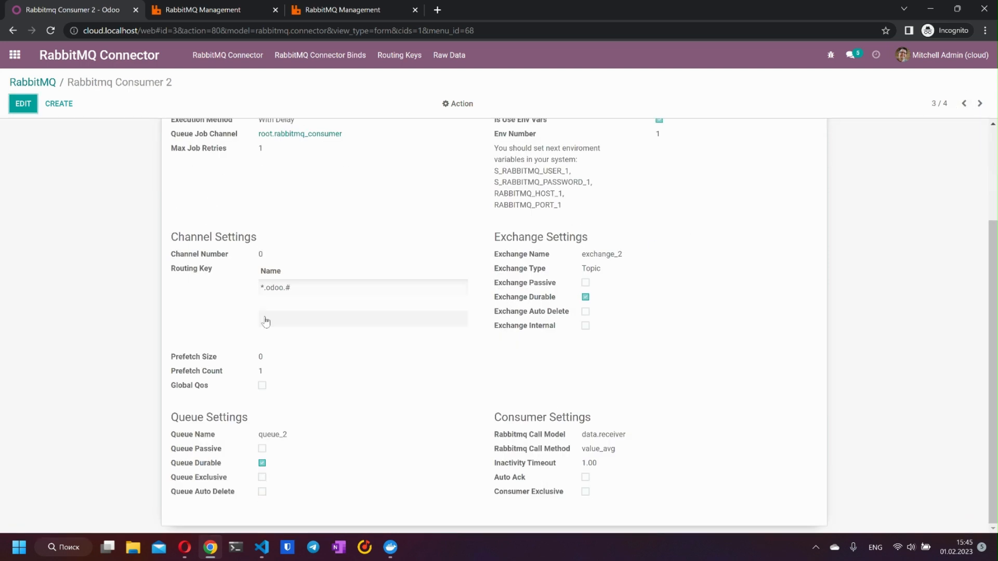
click(980, 103)
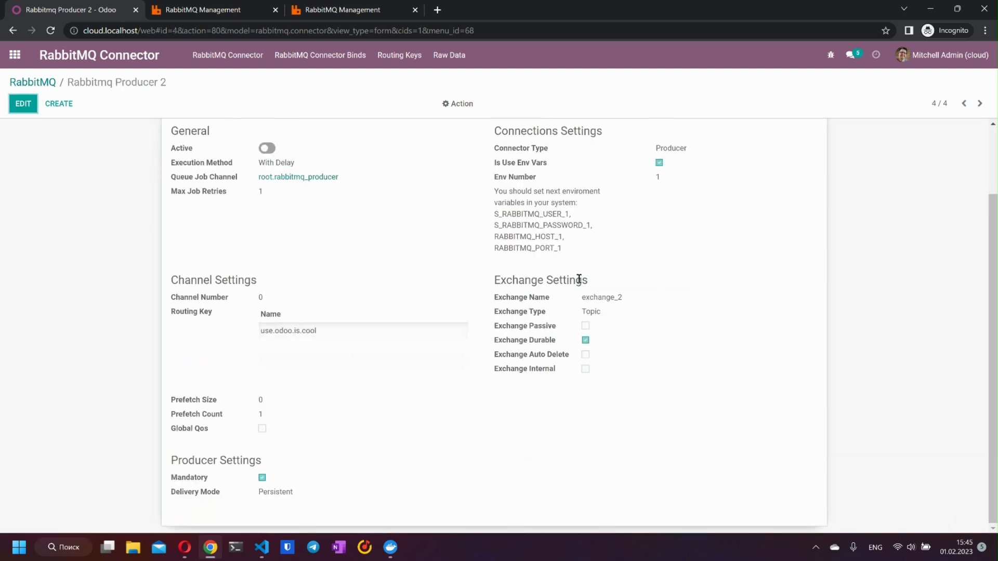
click(980, 104)
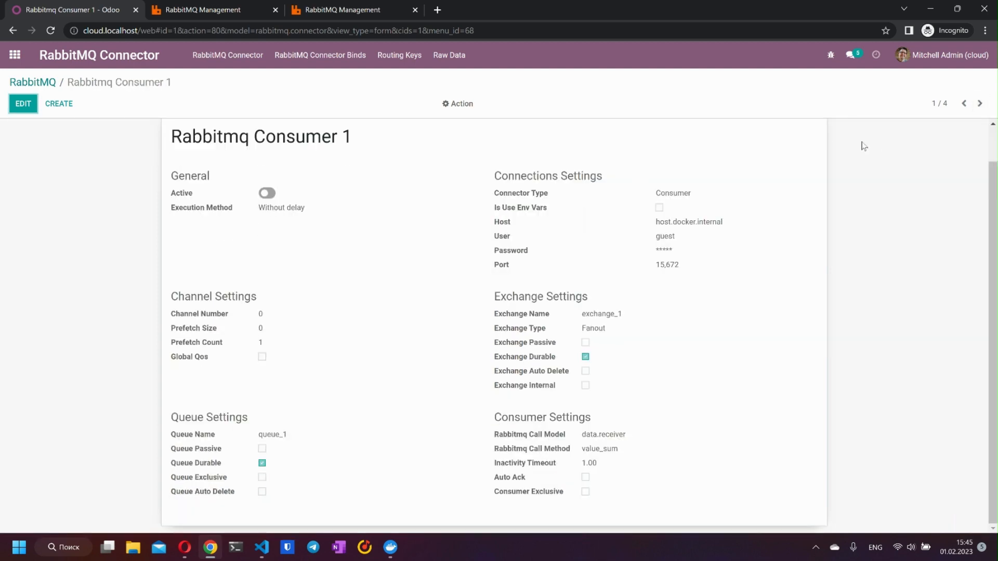
click(964, 104)
click(965, 103)
scroll(435, 354, down, 3)
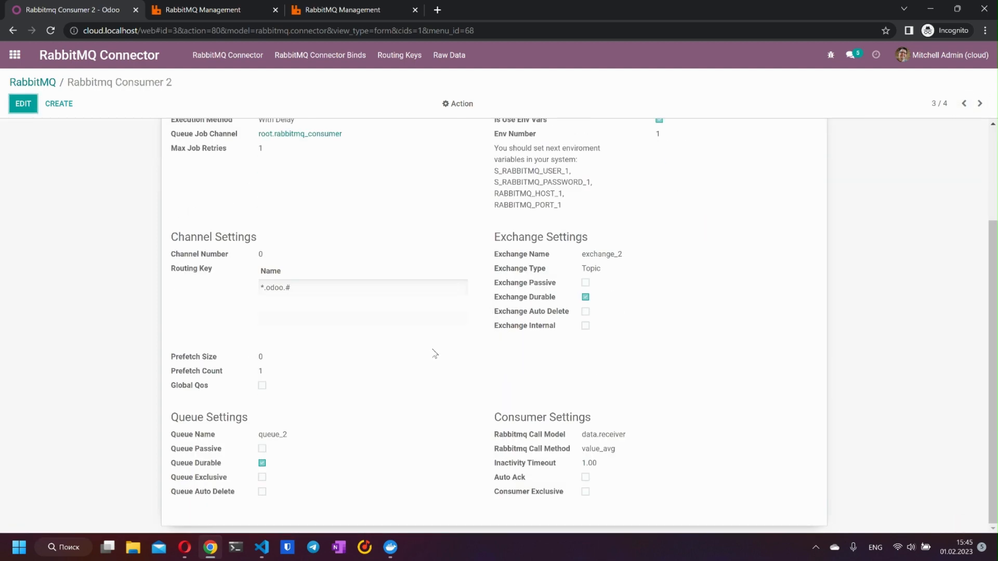
scroll(304, 420, up, 3)
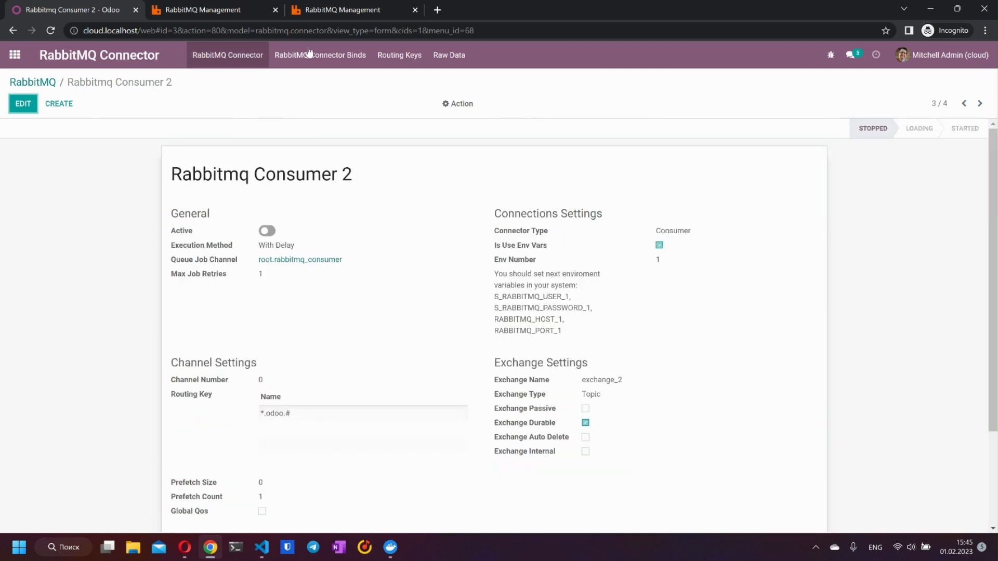
- Inspect the connector choices of the bind "Producer binding to RMQ 1" in edit mode and discard the edit
click(345, 61)
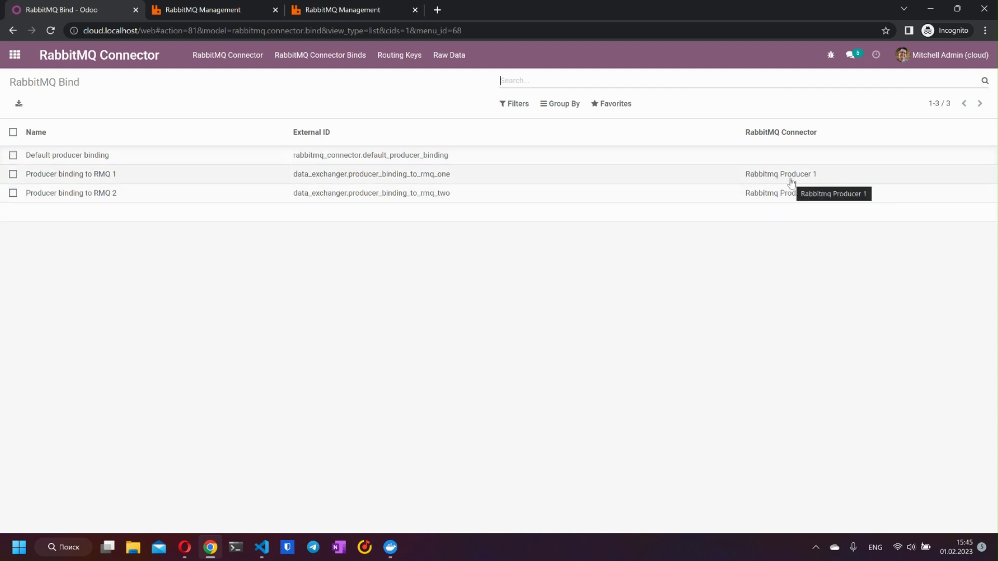
click(492, 176)
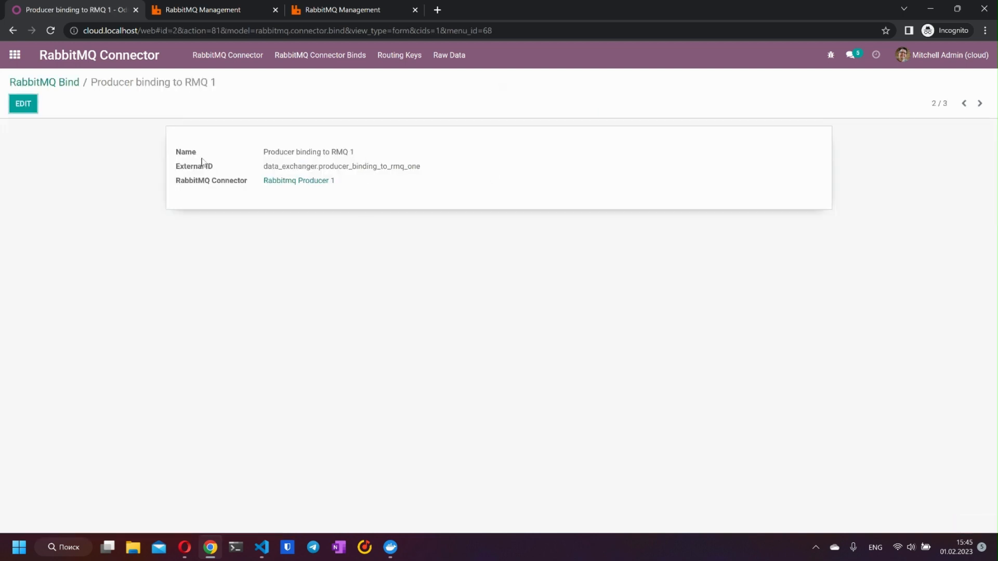
click(24, 103)
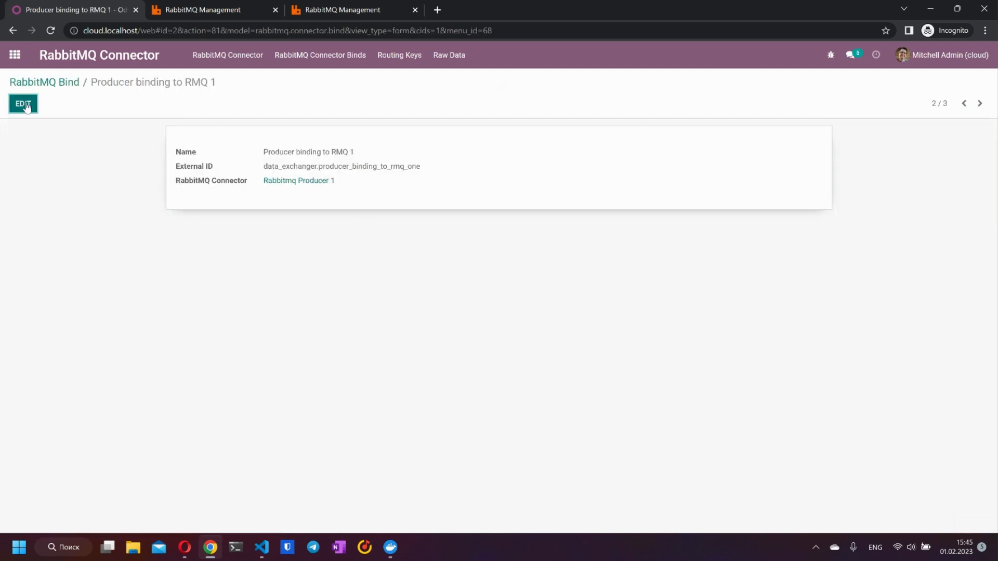
click(381, 191)
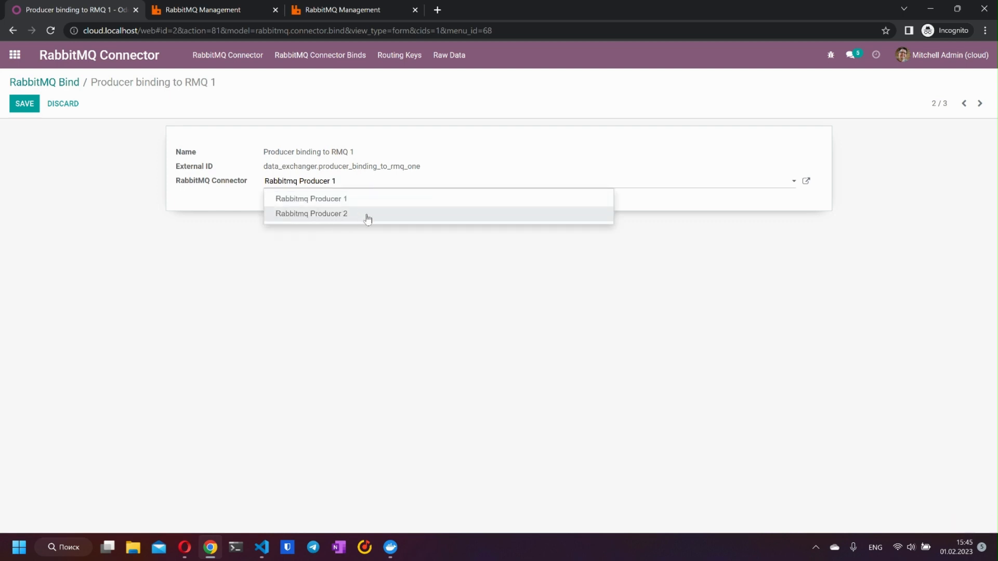
click(400, 252)
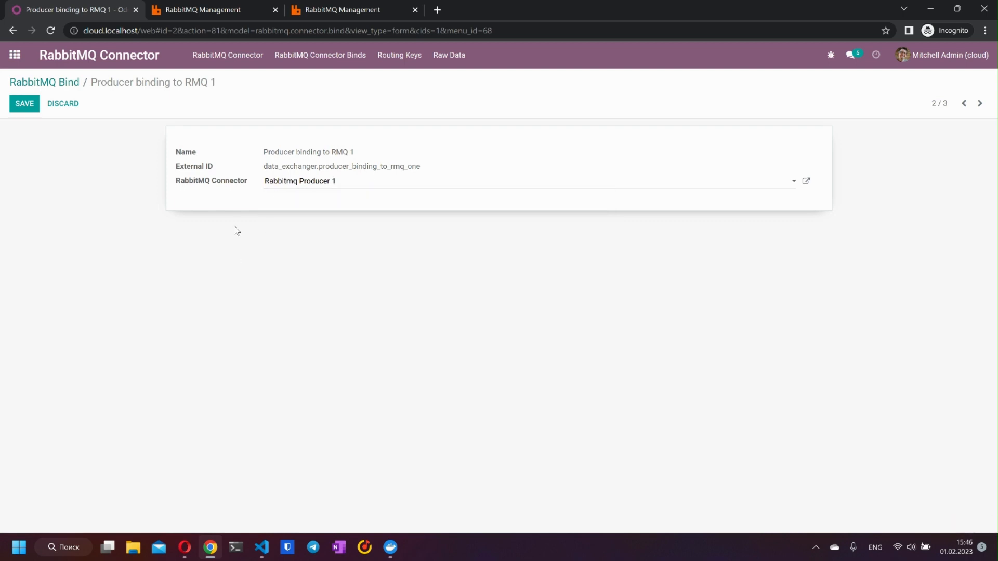
click(72, 103)
- View the "Default producer binding" record and return to the list of connector binds
click(44, 82)
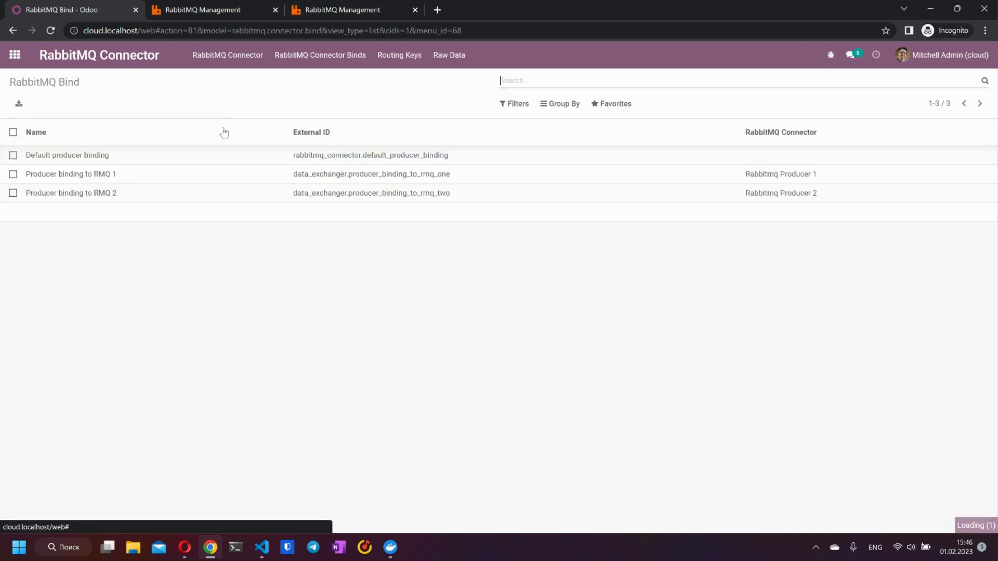
click(300, 155)
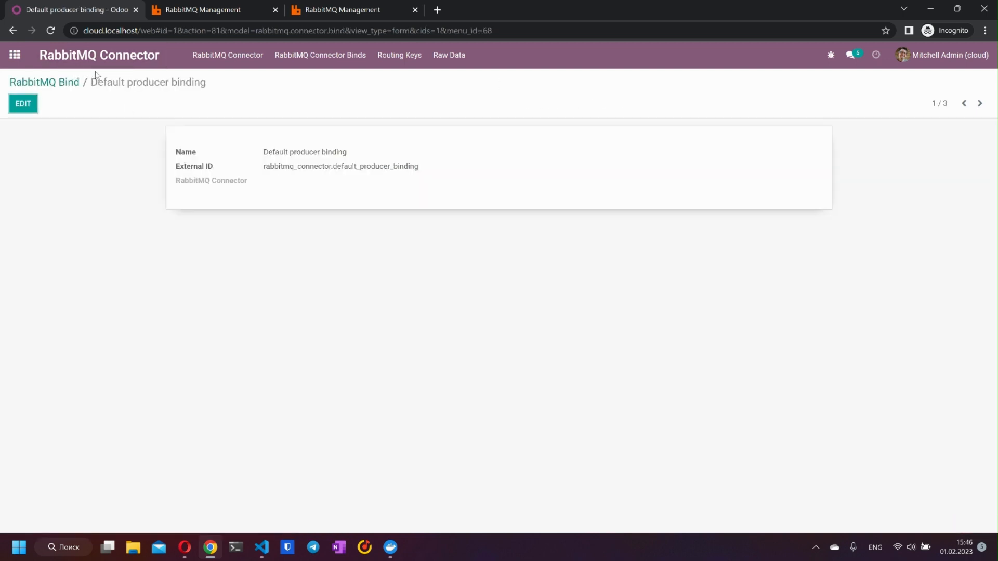
click(70, 82)
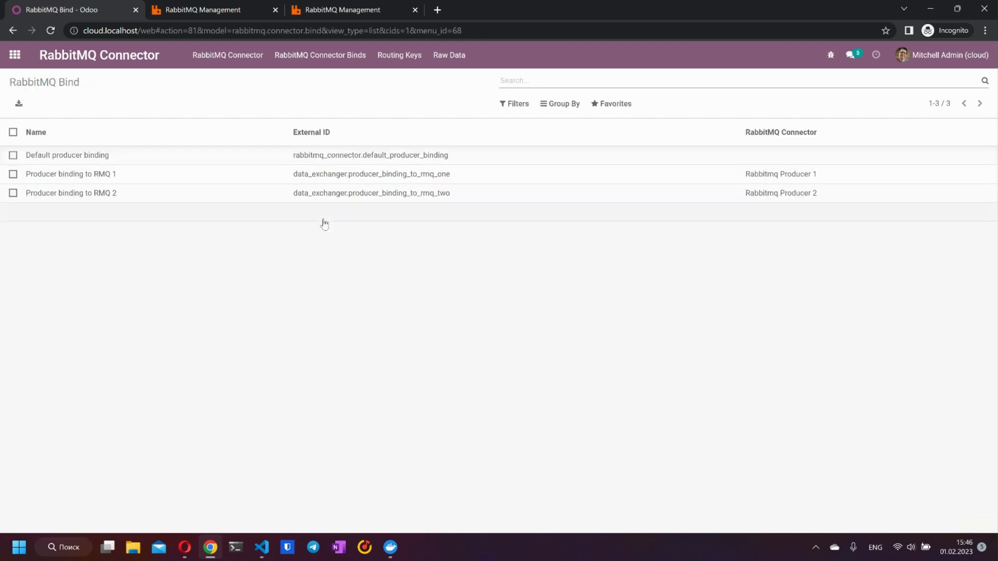
- Switch to Visual Studio Code and locate the producer_binding_to_rmq_one record in initial_data.xml
click(261, 547)
click(221, 28)
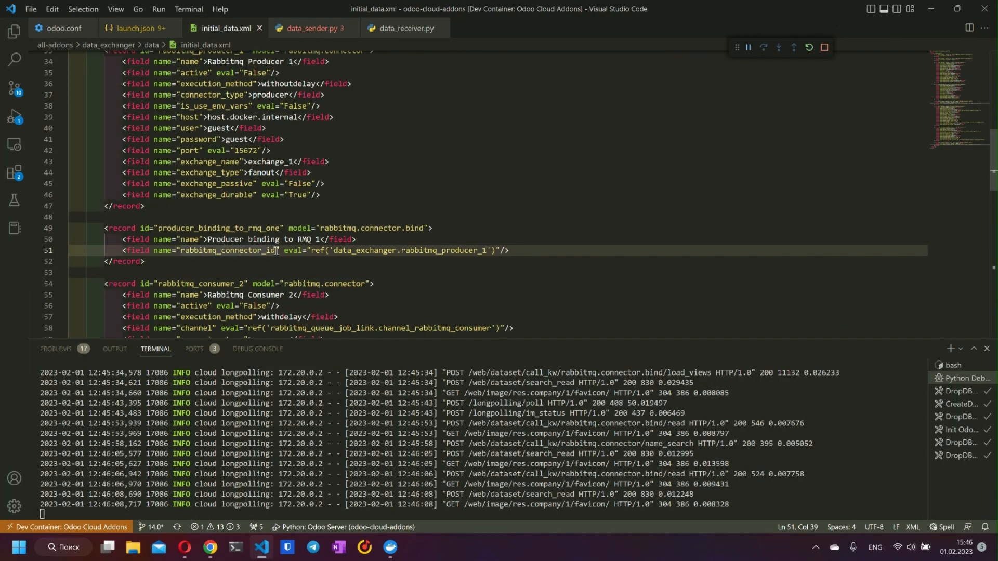
key(Up)
key(Up)
key(Up)
key(Up)
key(Up)
click(261, 173)
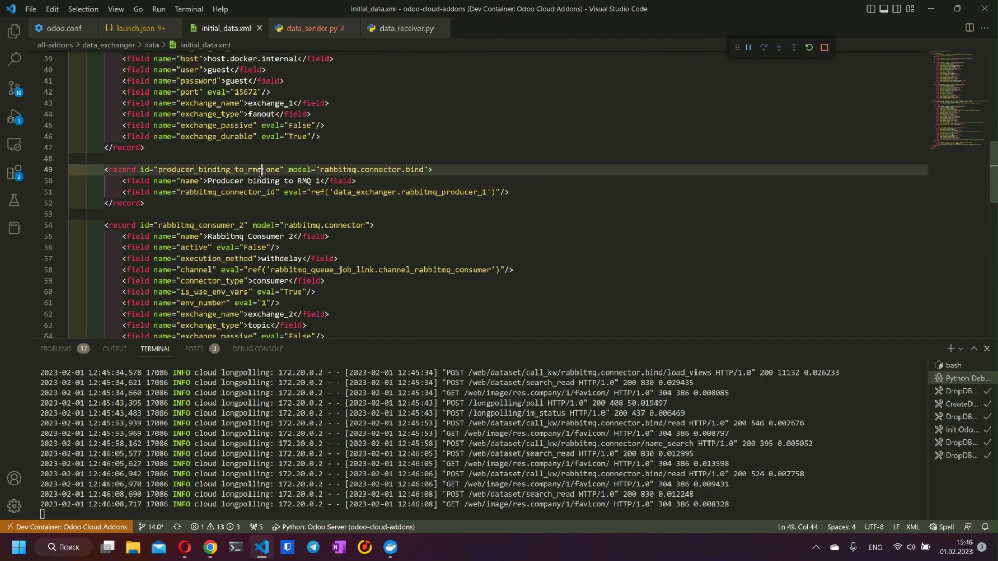
- Examine the record's rabbitmq_connector_id field and its reference to data_exchanger.rabbitmq_producer_1
click(383, 192)
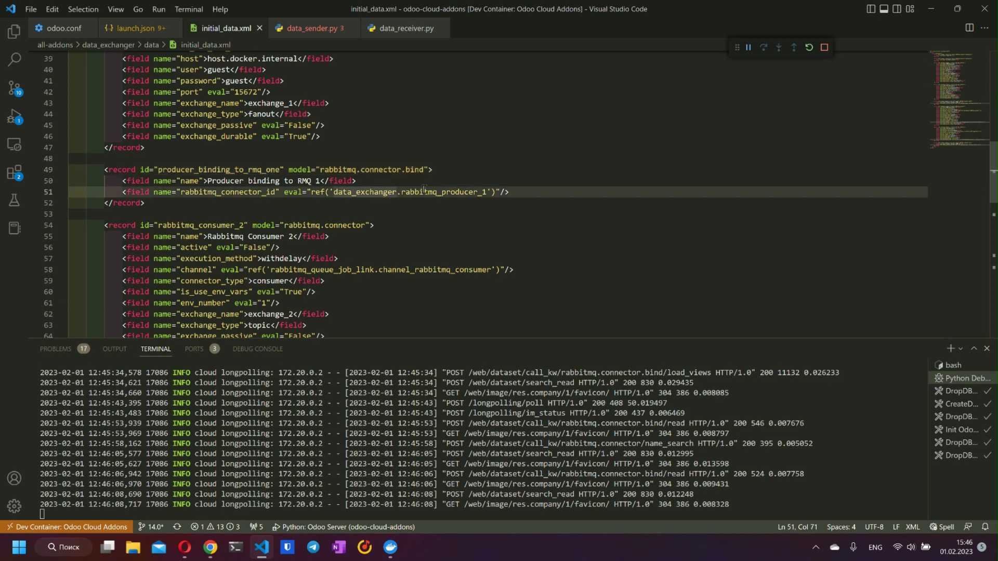
click(445, 200)
click(446, 194)
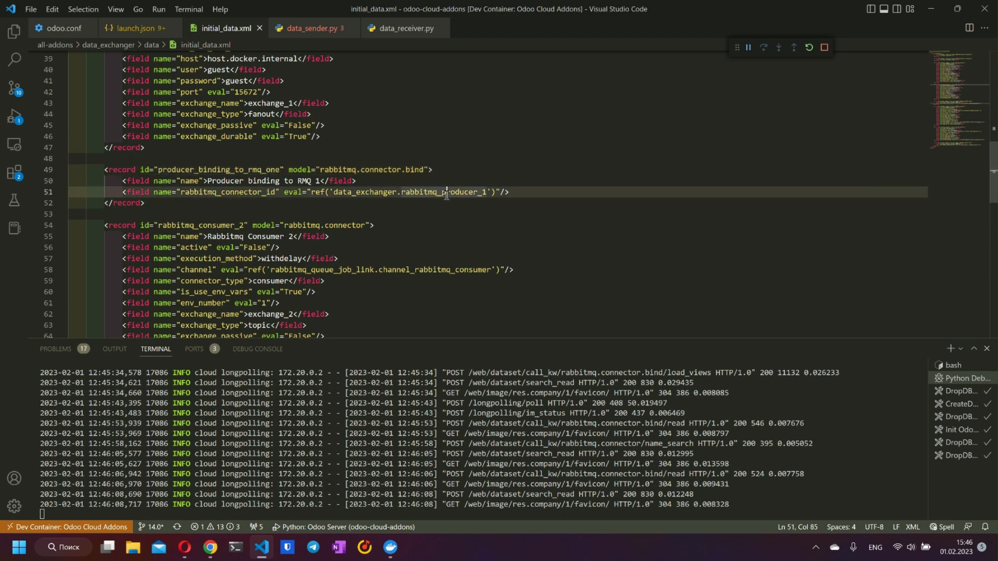
click(398, 193)
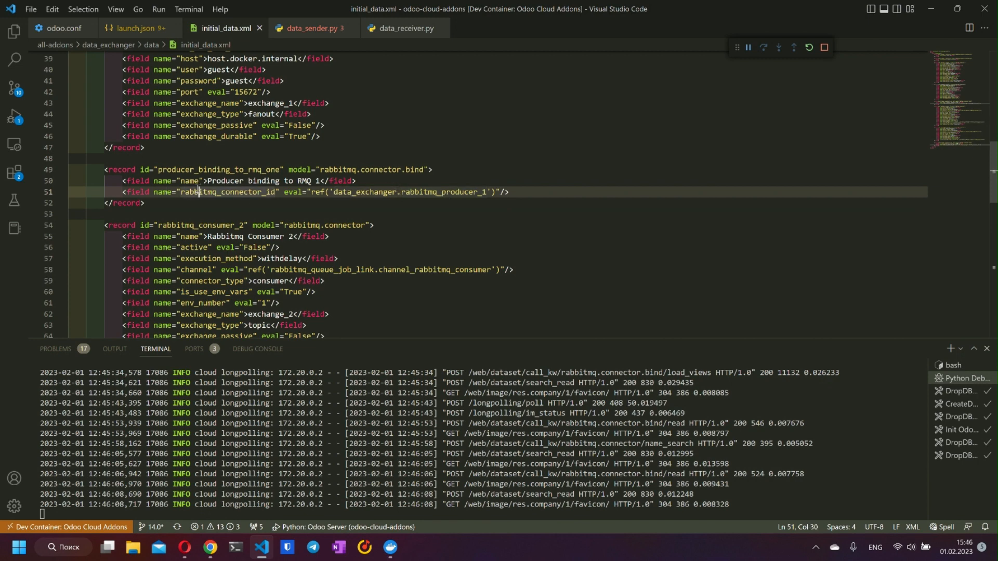
click(404, 192)
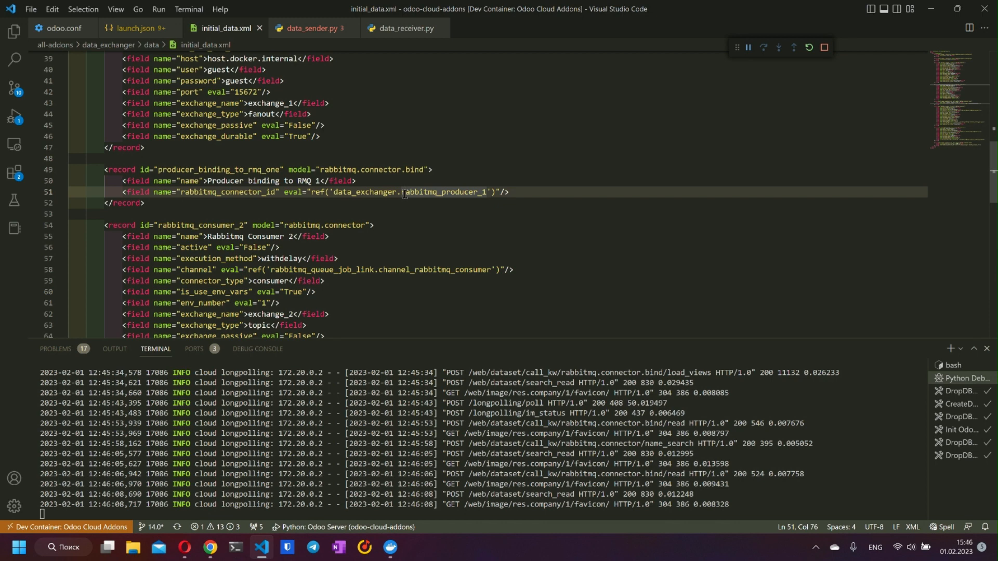
- Switch to Odoo in Chrome, save the "Default producer binding" with Rabbitmq Producer 1 as its RabbitMQ Connector, and return to the bind list
click(512, 192)
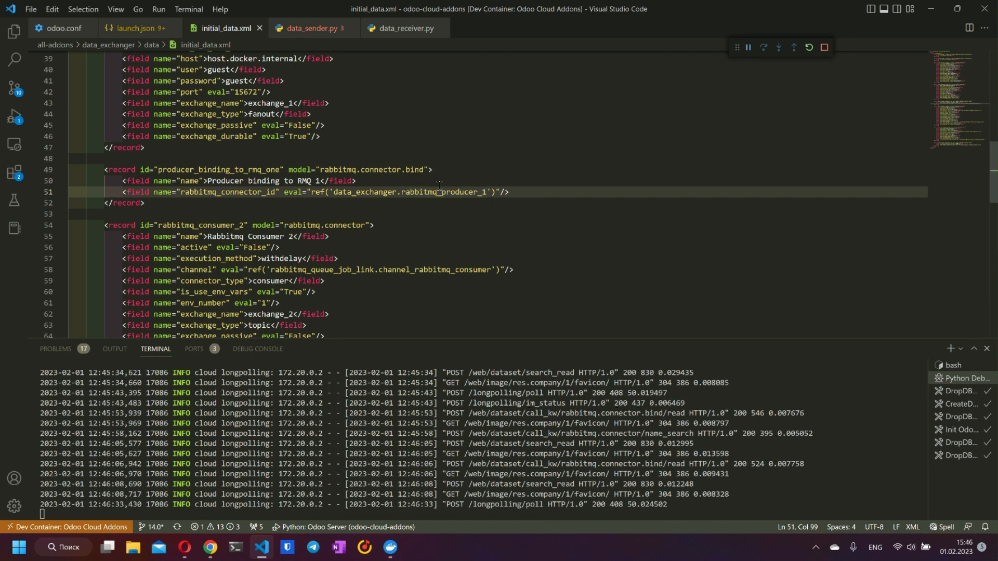
key(alt+Tab)
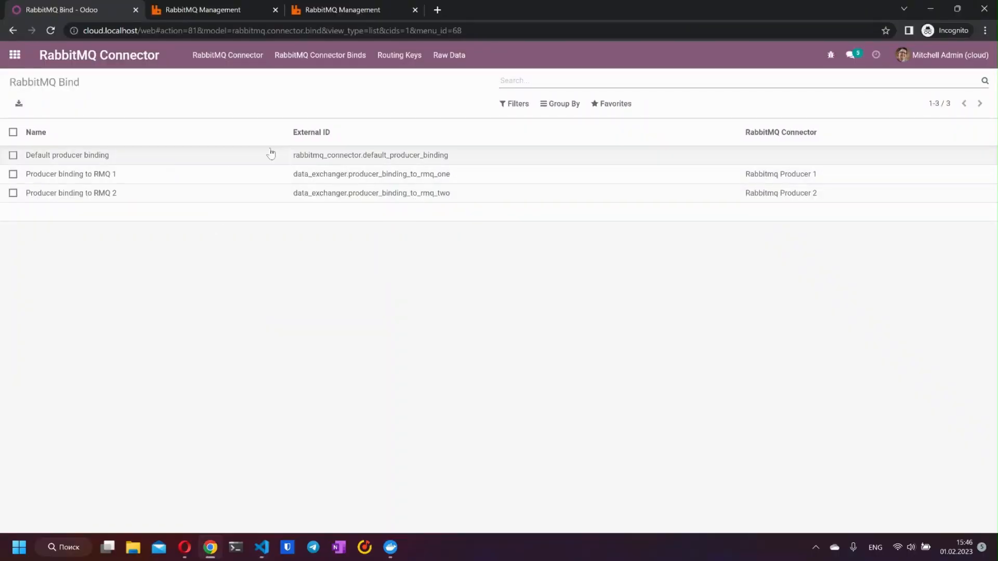
click(270, 153)
click(24, 105)
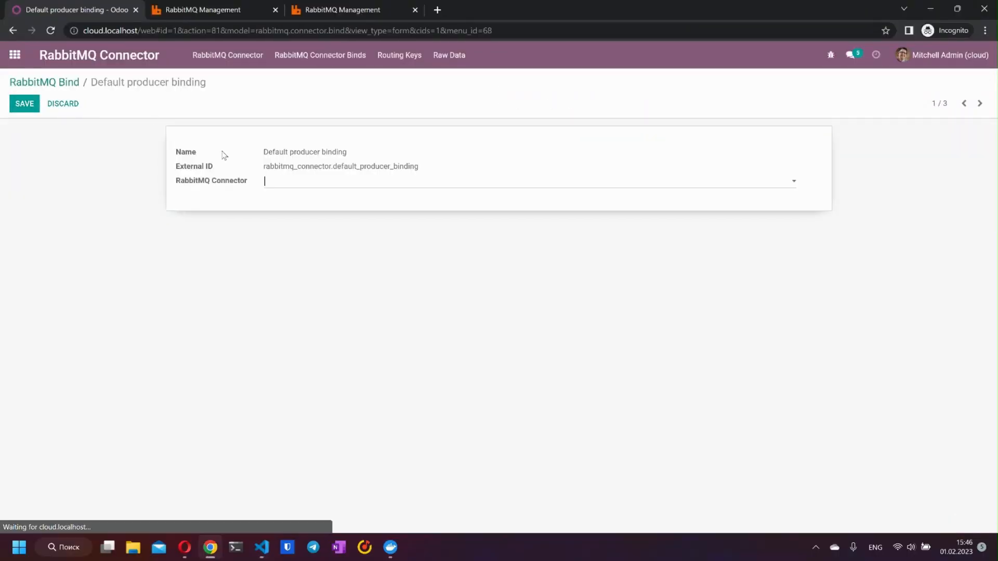
click(282, 188)
click(340, 199)
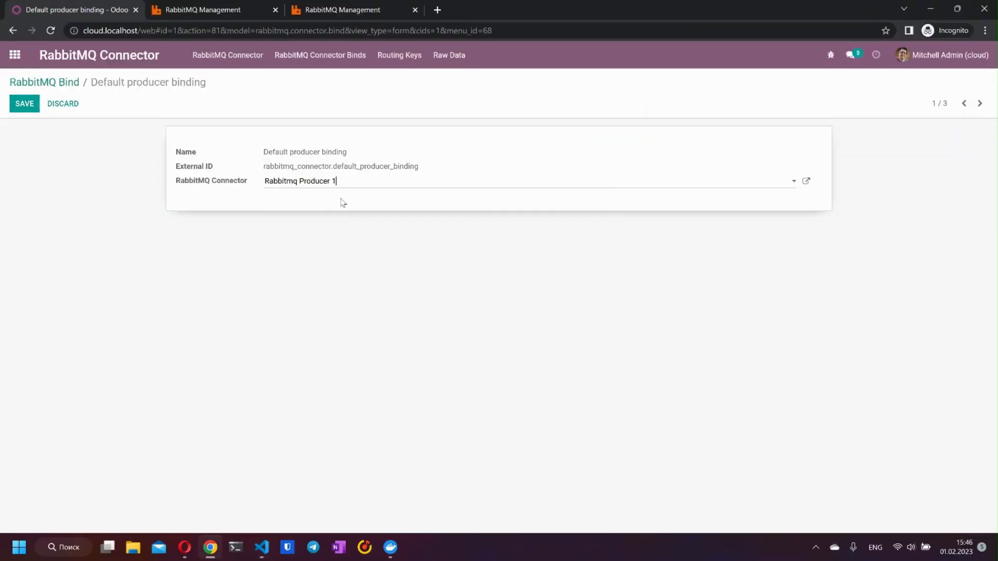
click(11, 102)
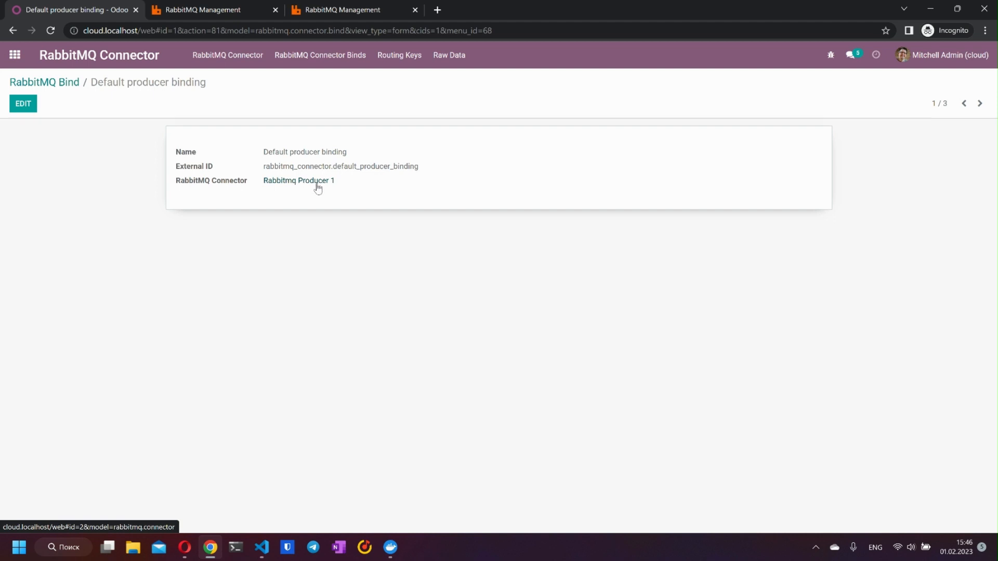
click(47, 82)
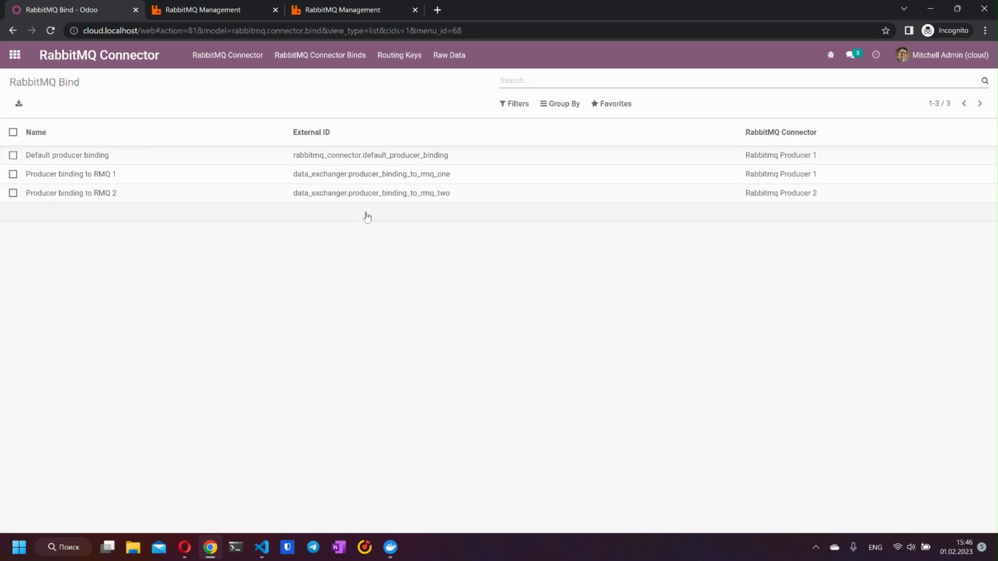
- Switch to Visual Studio Code and locate the producer_binding_to_rmq_one reference in the create method of data_sender.py
key(alt+Tab)
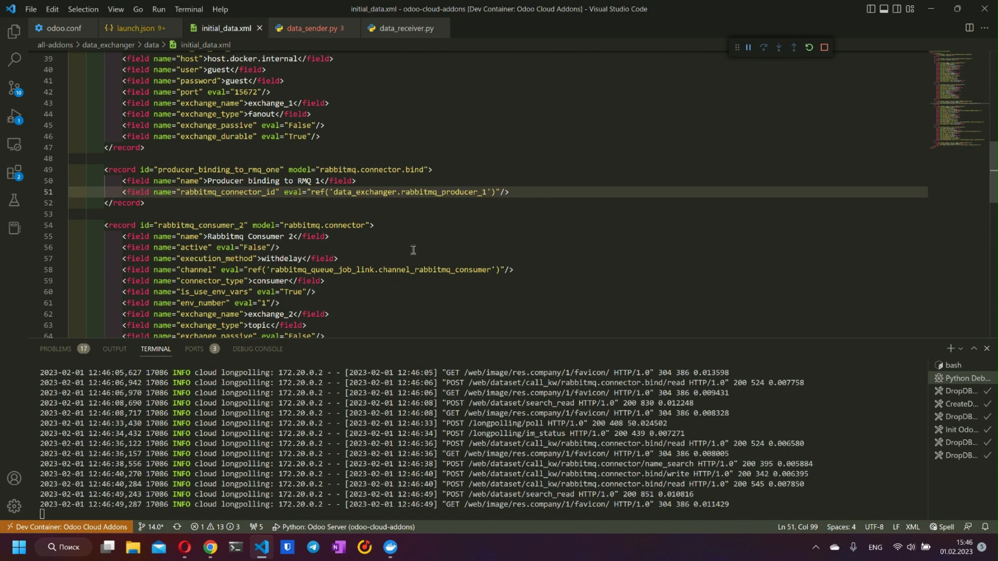
click(307, 28)
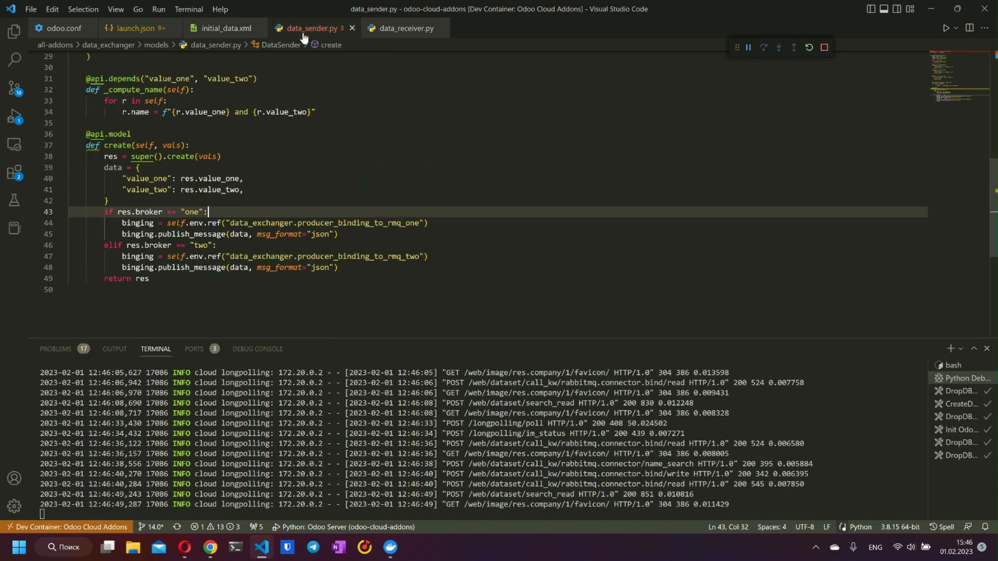
scroll(348, 246, down, 1)
scroll(348, 246, down, 1)
scroll(204, 229, up, 1)
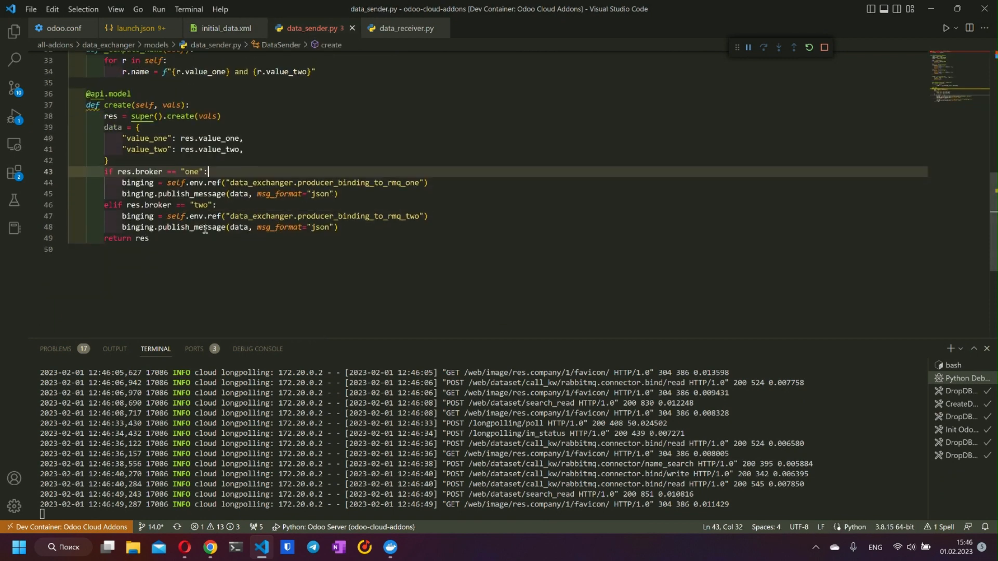
click(294, 184)
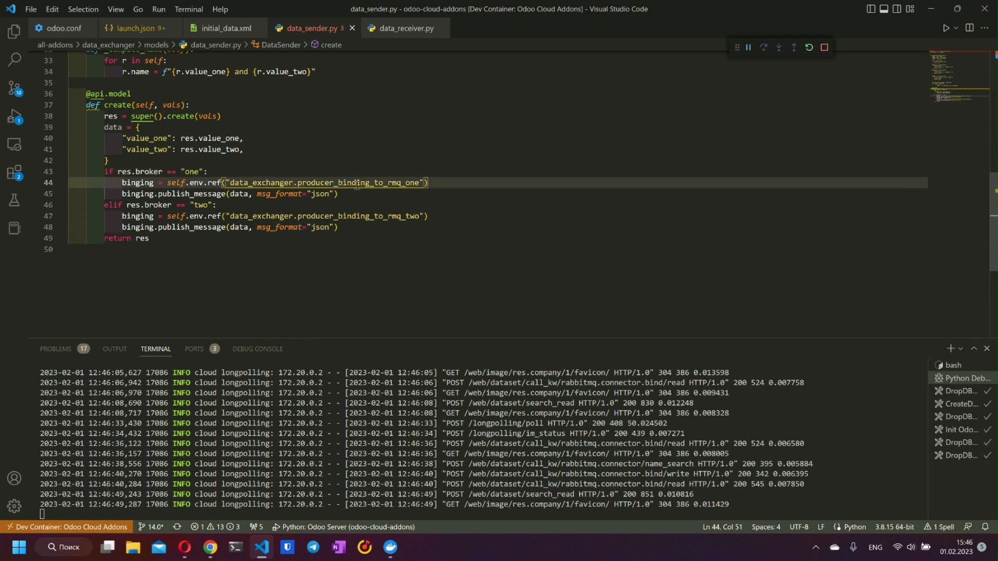
- Examine the publish_message calls for brokers "one" and "two", including the data dictionary, the msg_format argument and the second binding reference
click(135, 194)
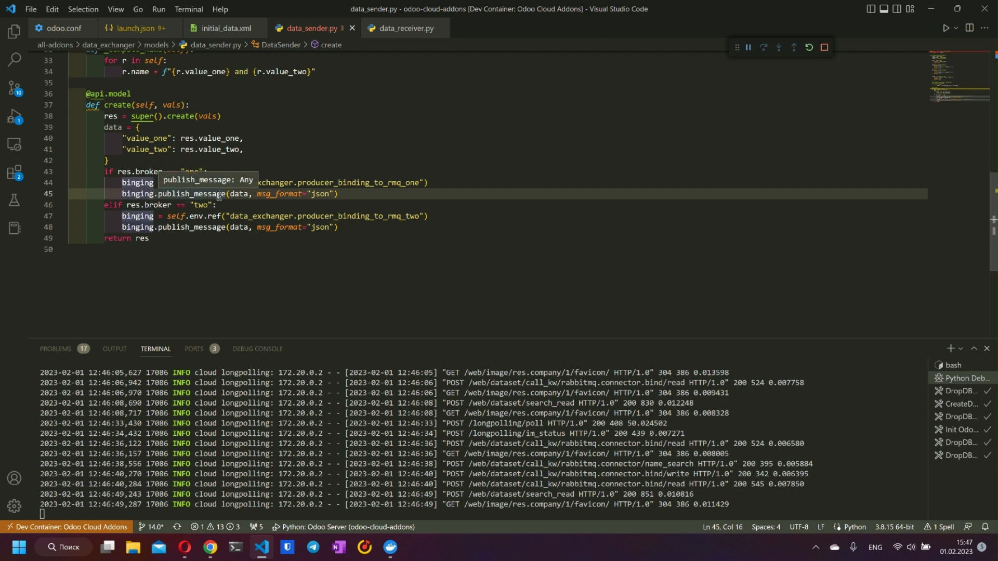
click(236, 195)
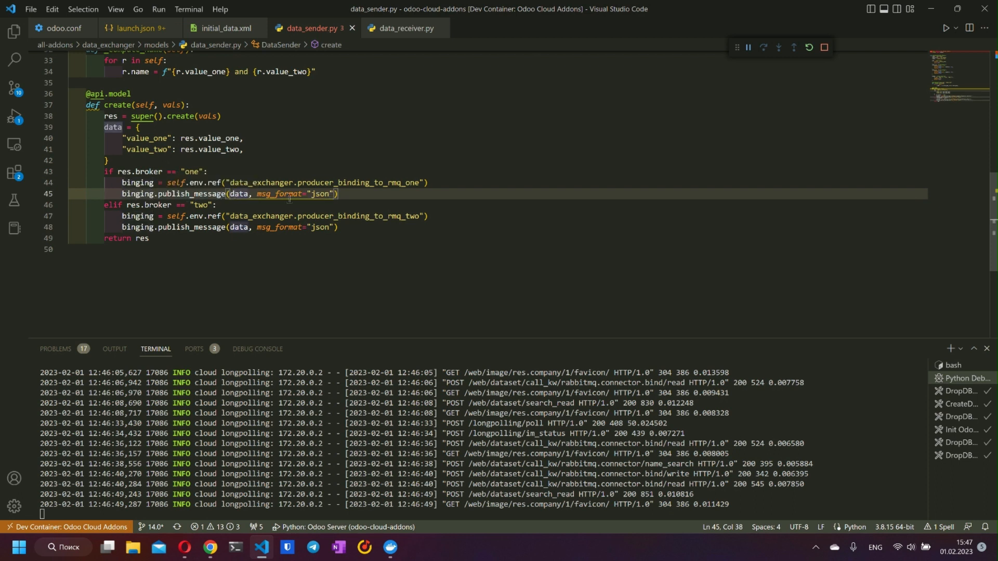
click(289, 196)
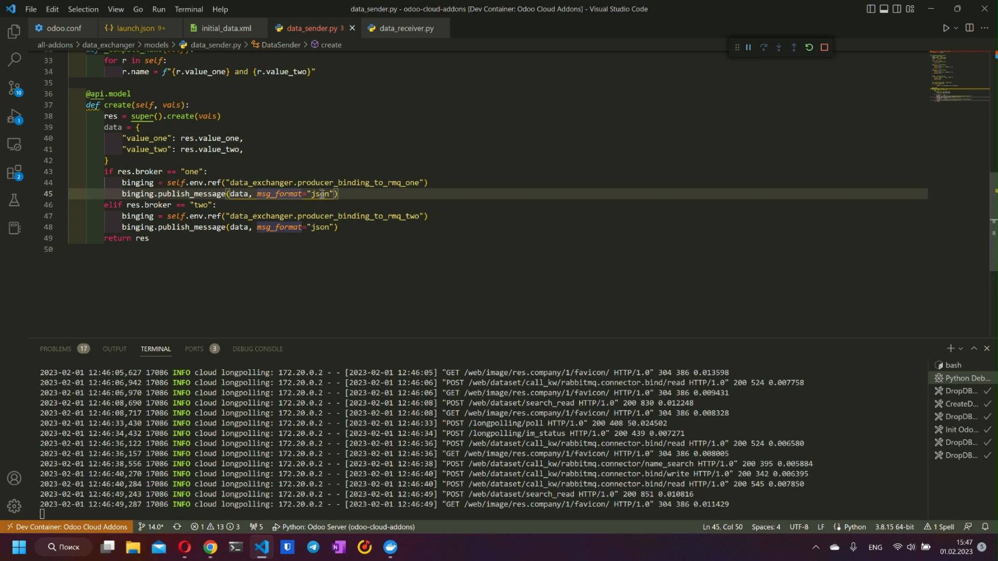
click(322, 194)
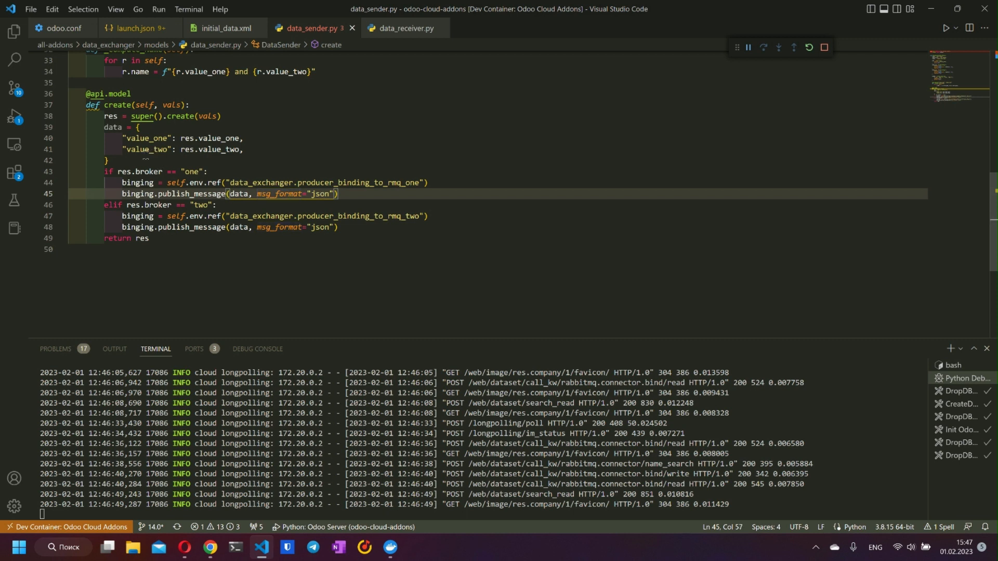
click(158, 138)
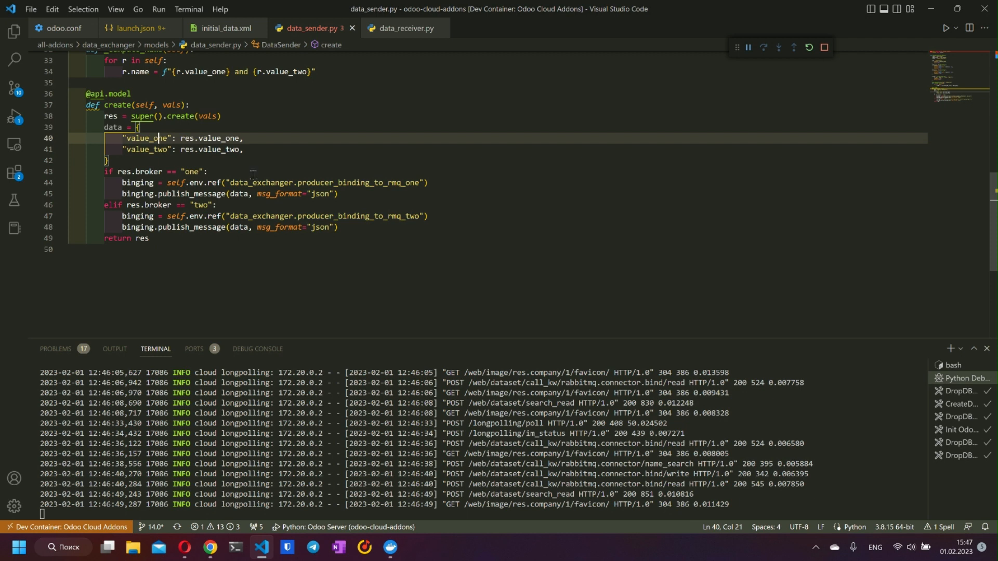
click(286, 196)
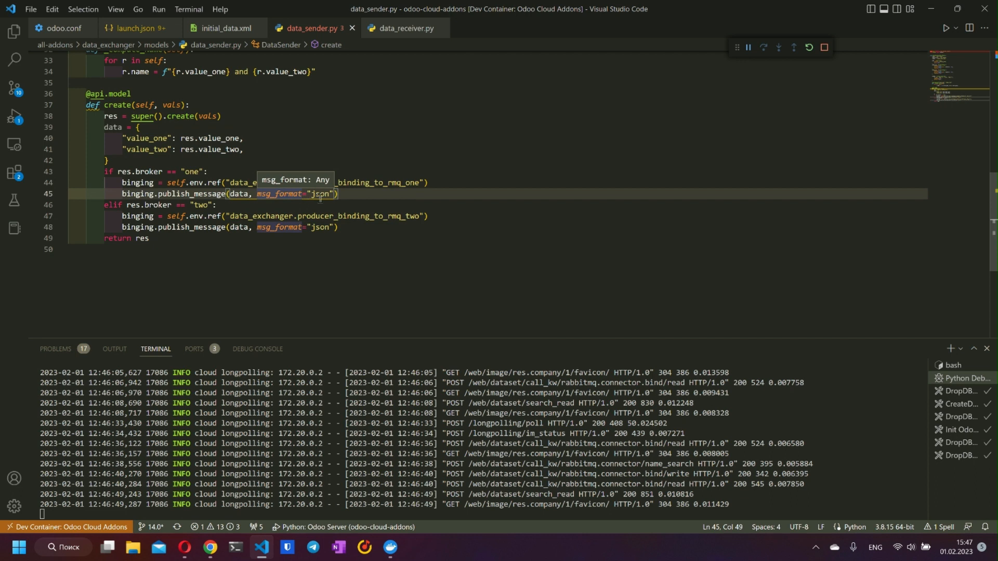
click(242, 194)
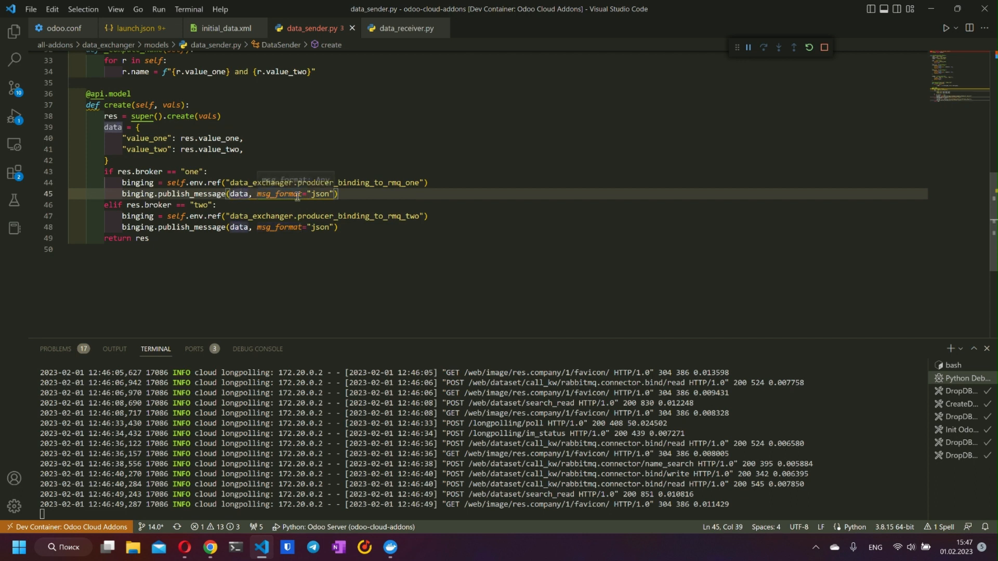
click(298, 195)
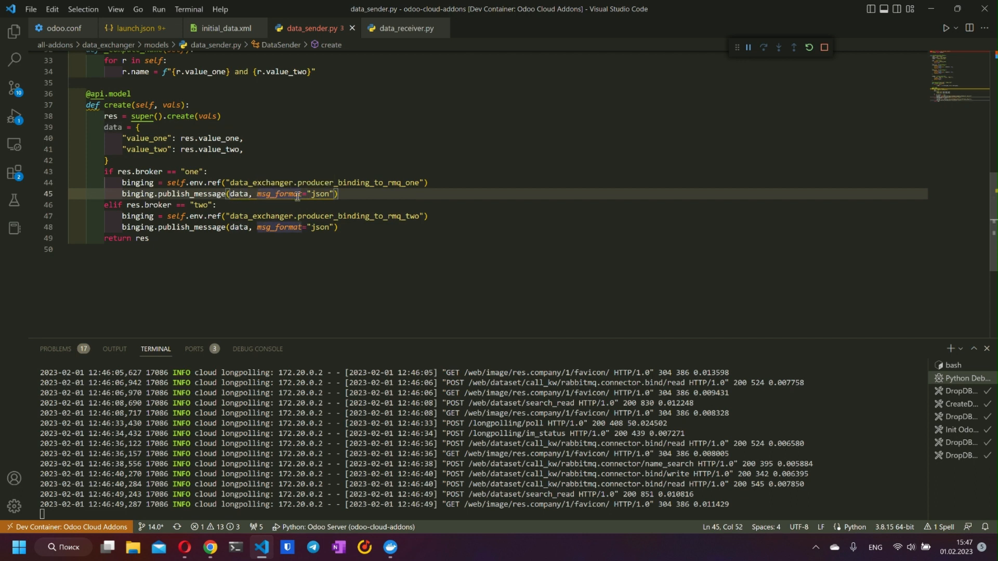
click(212, 227)
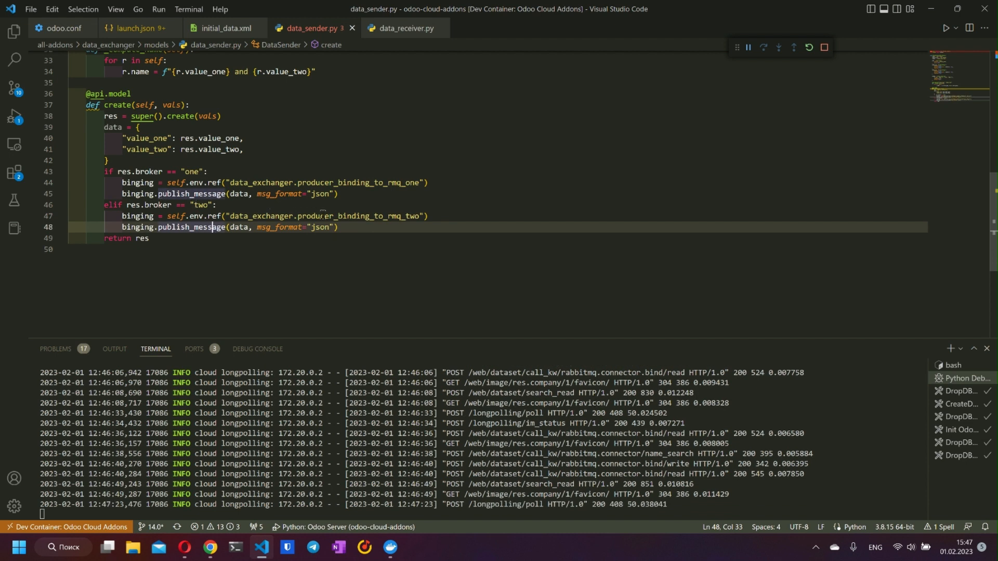
click(322, 215)
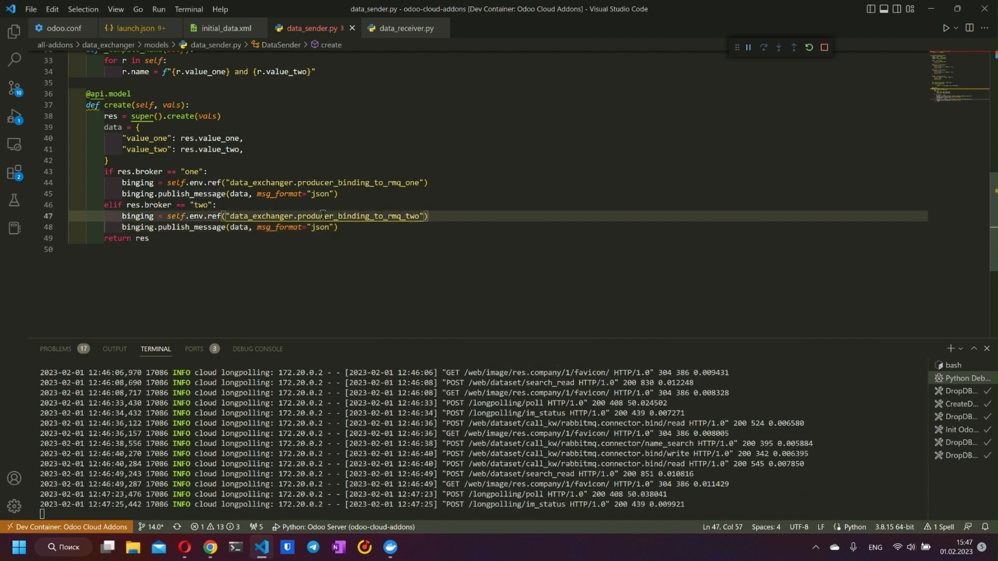
- Switch back to Odoo in Chrome and view the list of routing keys and the RabbitMQ raw data list
key(alt+Tab)
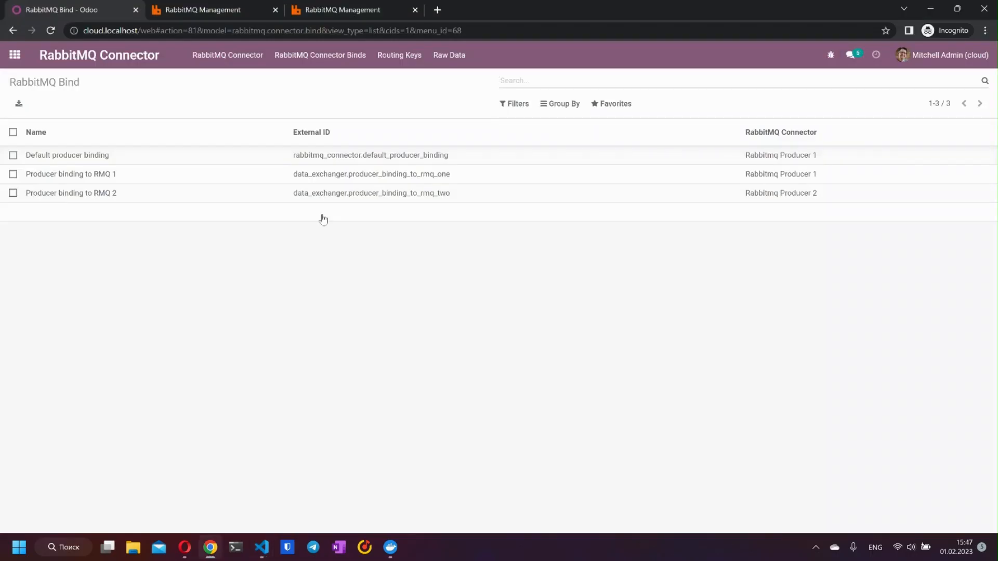
click(406, 53)
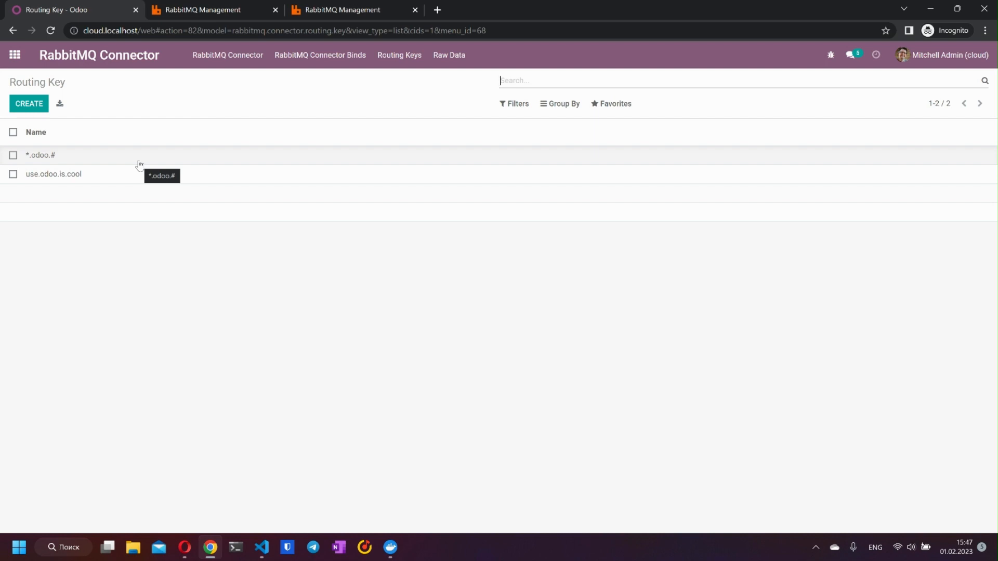
click(454, 56)
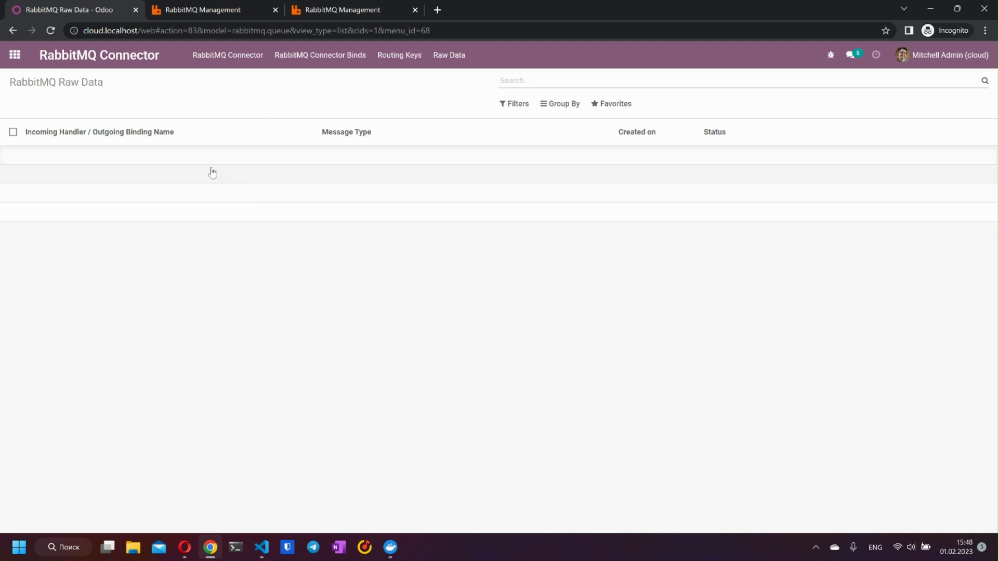
- Duplicate the Raw Data page, open Data Exchanger's Sent Data in the original copy, and place it after the Raw Data duplicate
right_click(76, 8)
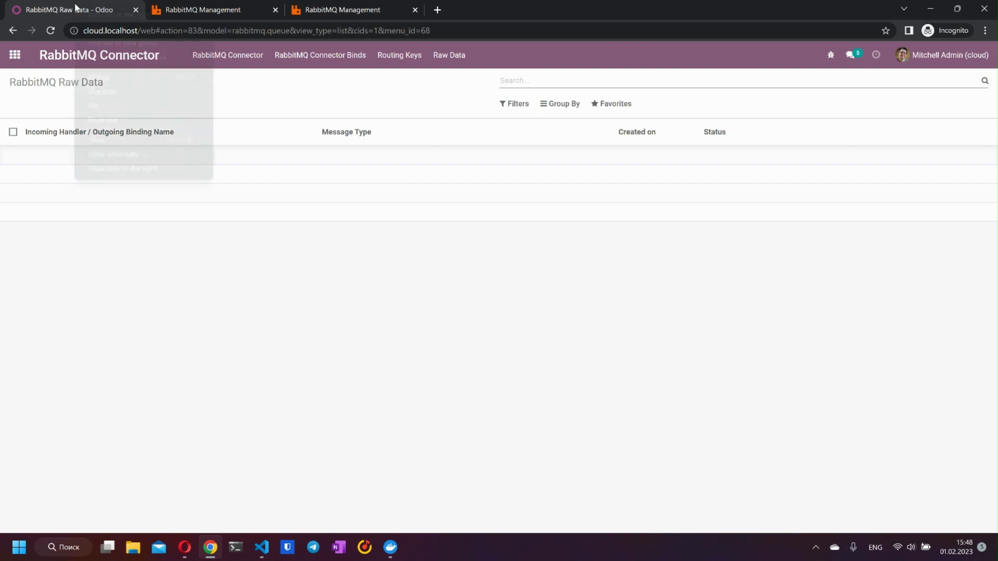
click(122, 89)
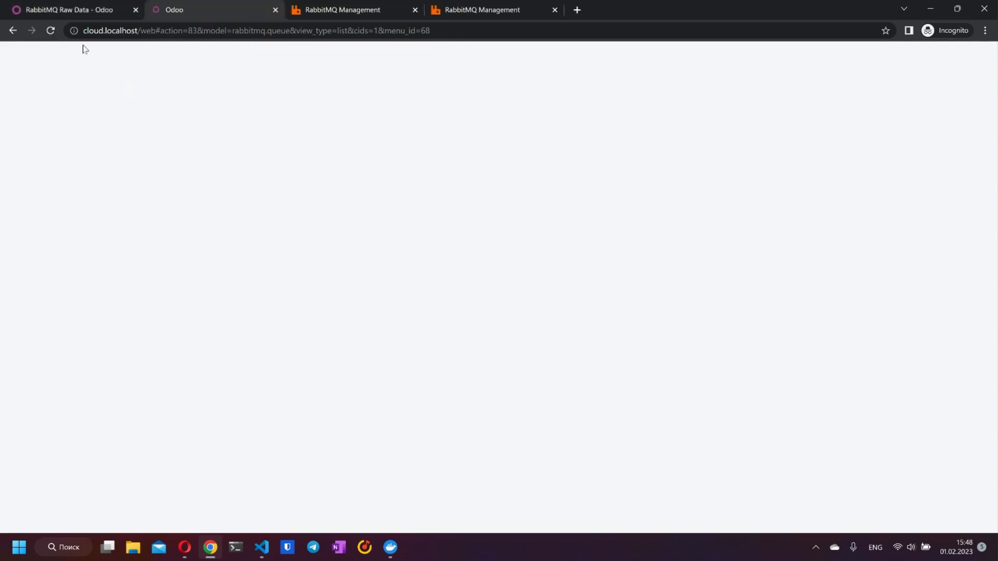
click(60, 12)
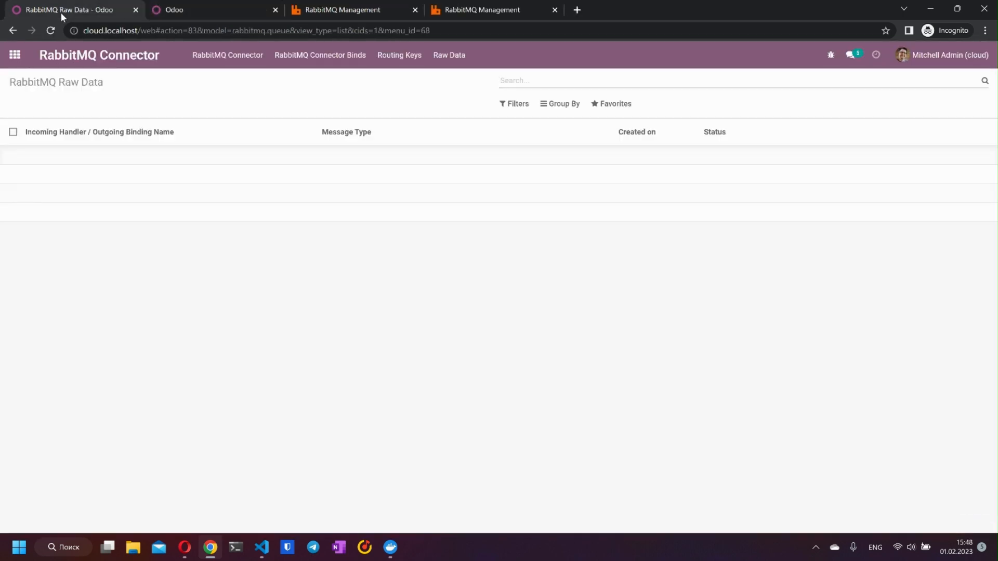
click(15, 54)
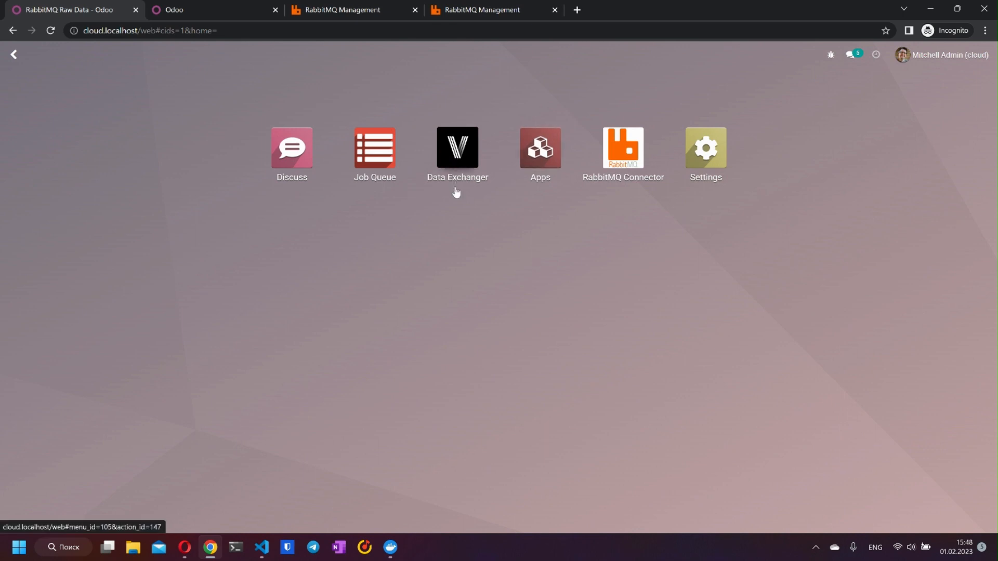
click(465, 138)
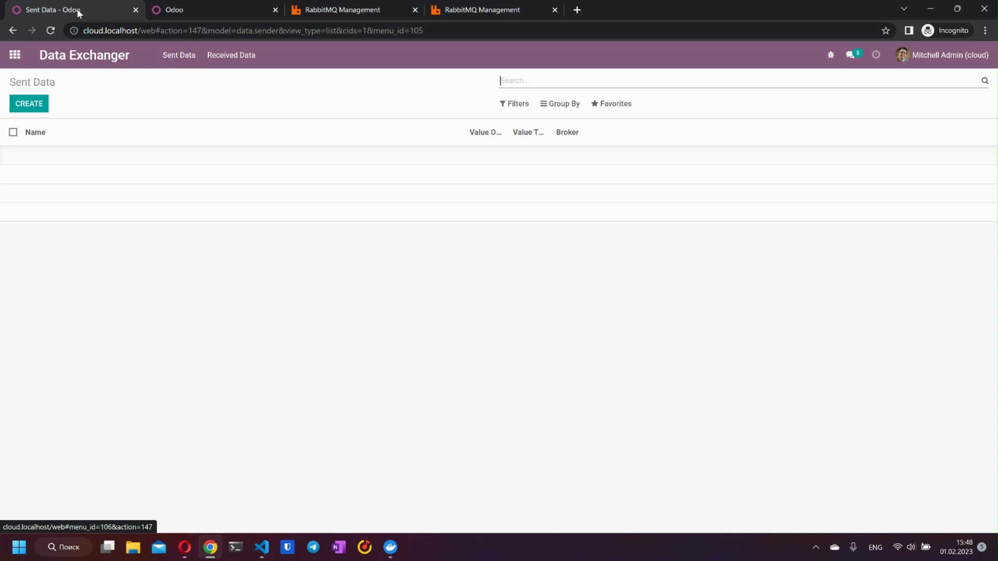
drag(78, 9, 218, 7)
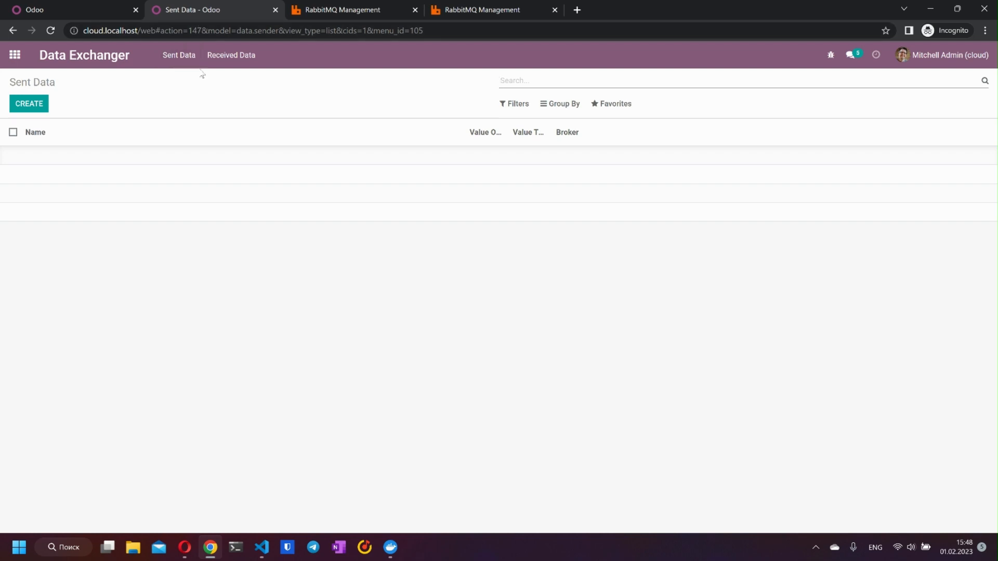
click(80, 6)
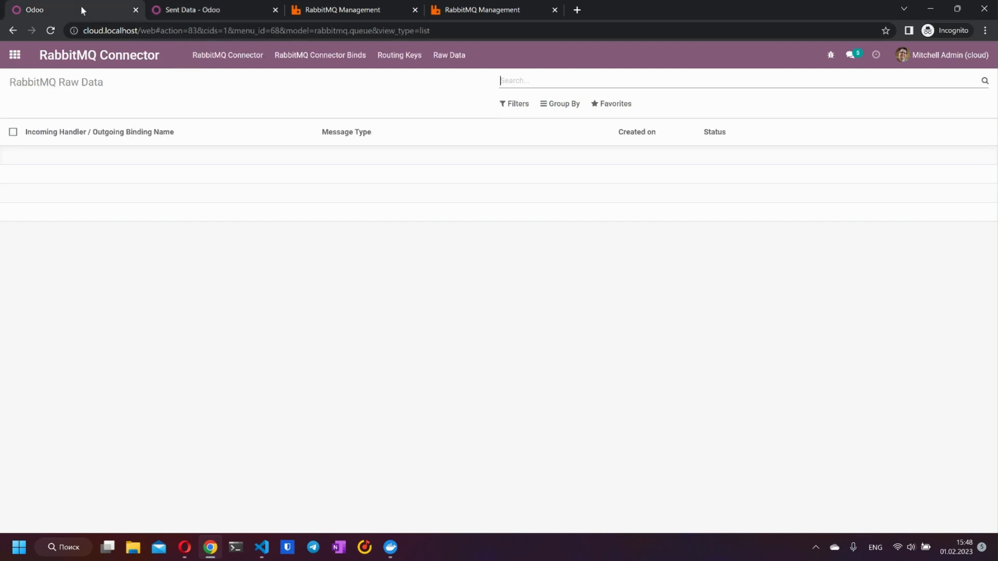
- Duplicate the Sent Data page, move the copy ahead of the other pages, and open the RabbitMQ Connector list in it
click(189, 10)
right_click(189, 10)
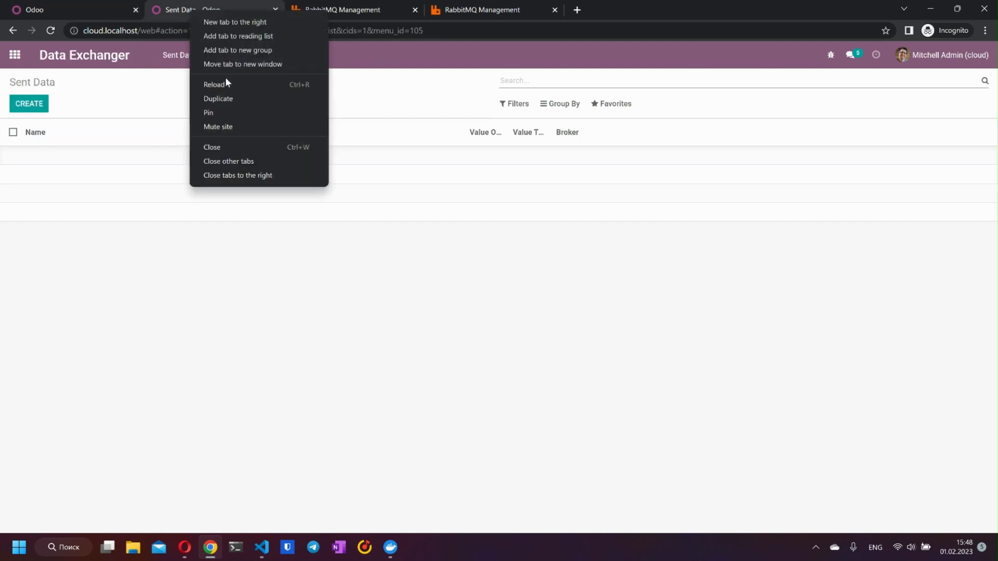
click(242, 104)
drag(329, 7, 31, 11)
click(15, 55)
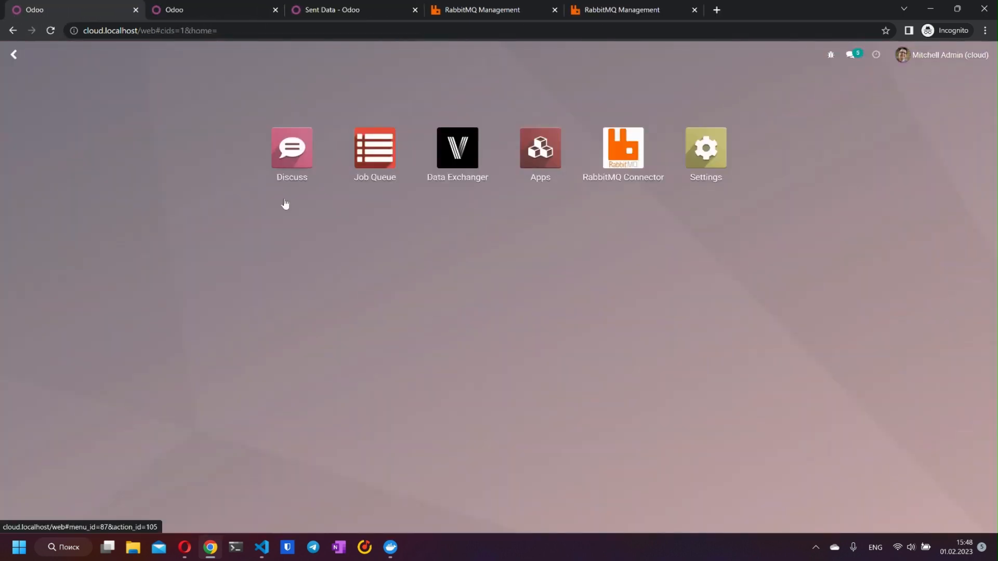
click(643, 164)
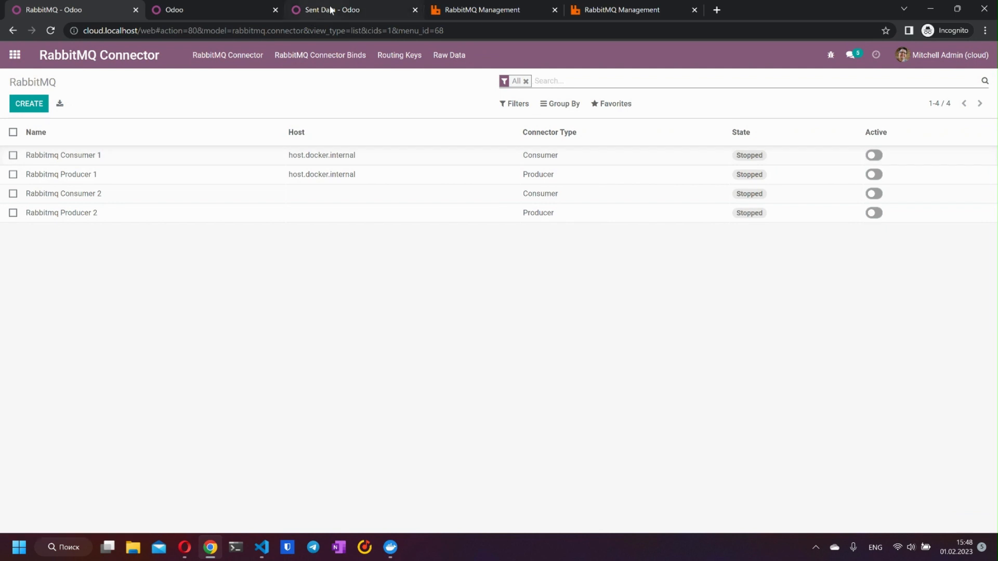
- Check the opened Raw Data page and return to the Sent Data page of Data Exchanger
click(330, 9)
click(198, 9)
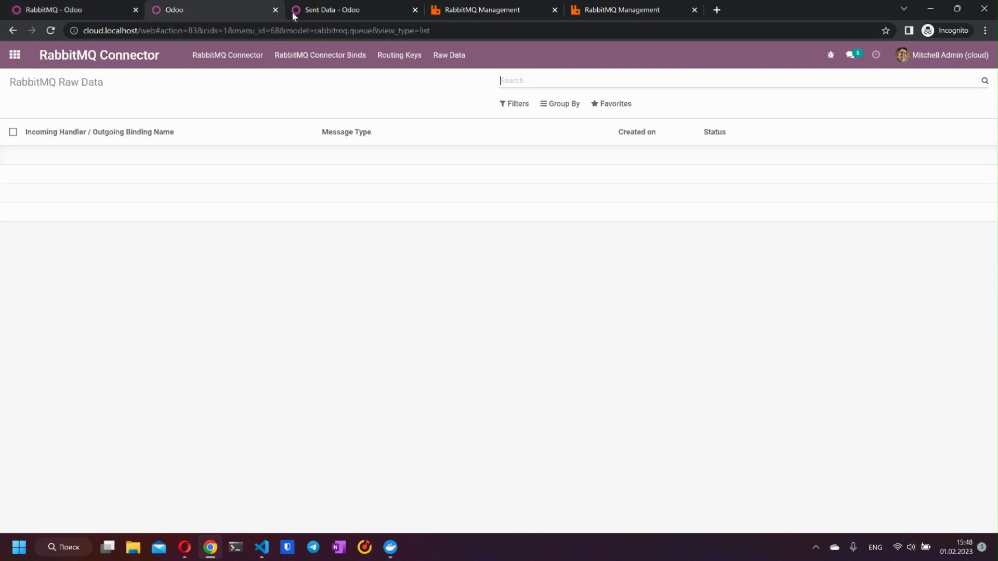
click(307, 11)
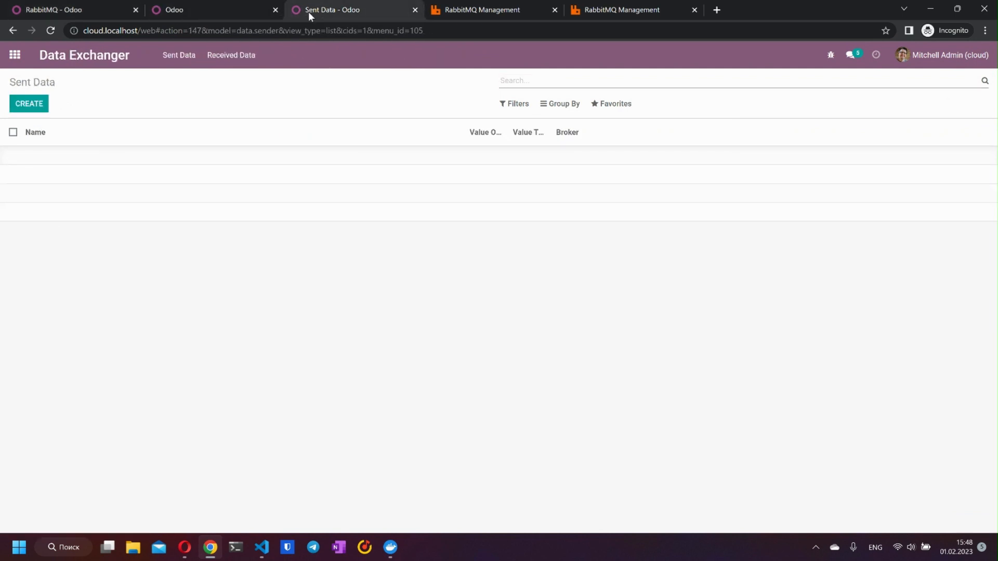
- Duplicate the Sent Data page and open Data Exchanger's Received Data in the copy
right_click(326, 16)
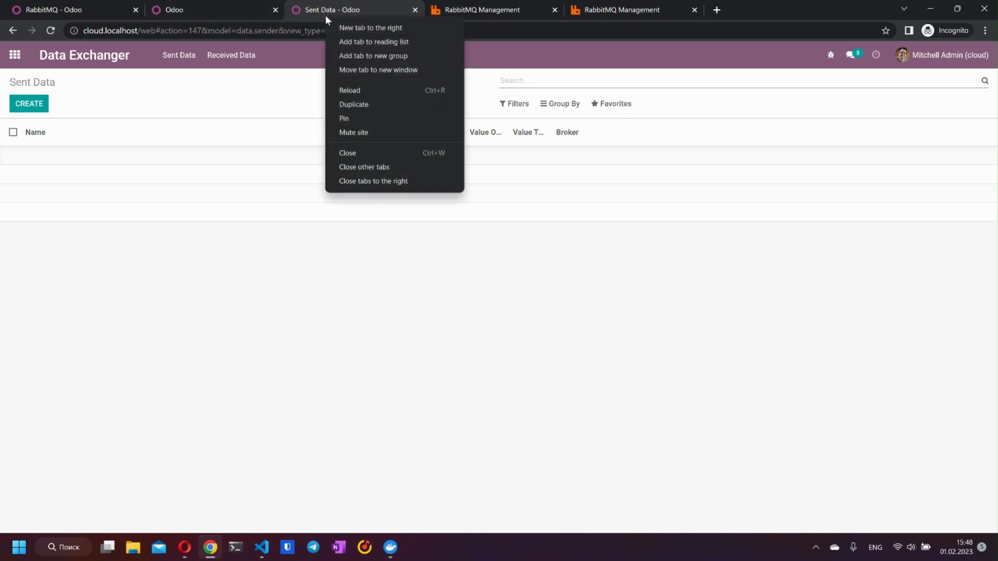
click(372, 104)
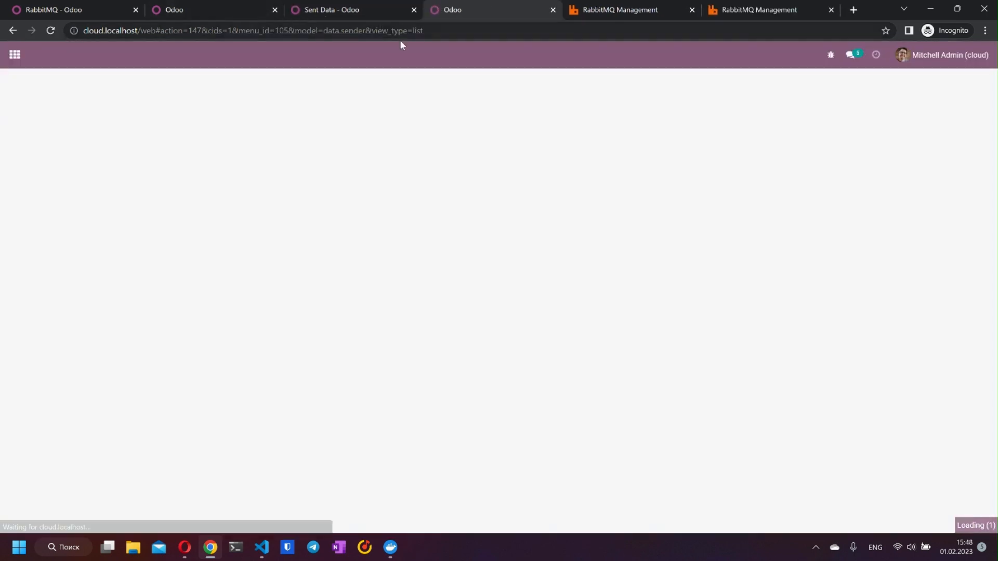
click(232, 66)
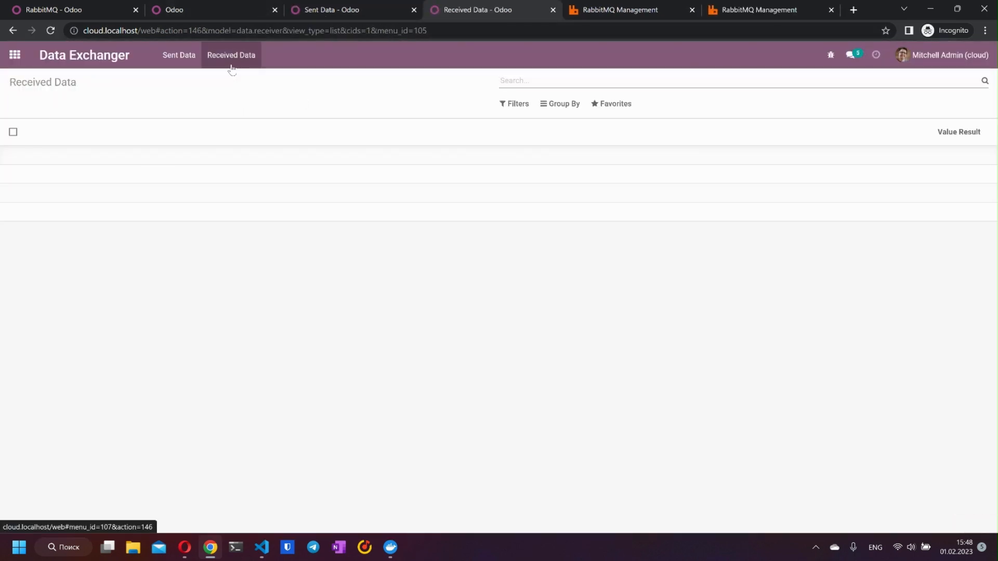
- Look over the RabbitMQ connector list and the connections, channels, exchanges and queues of the mq1 broker, ending on its overview
click(49, 12)
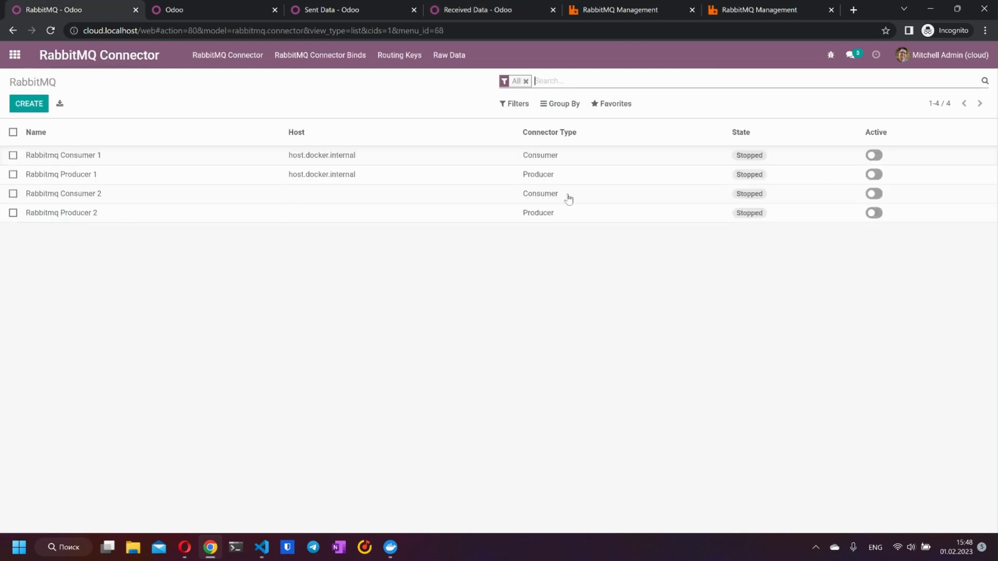
click(614, 10)
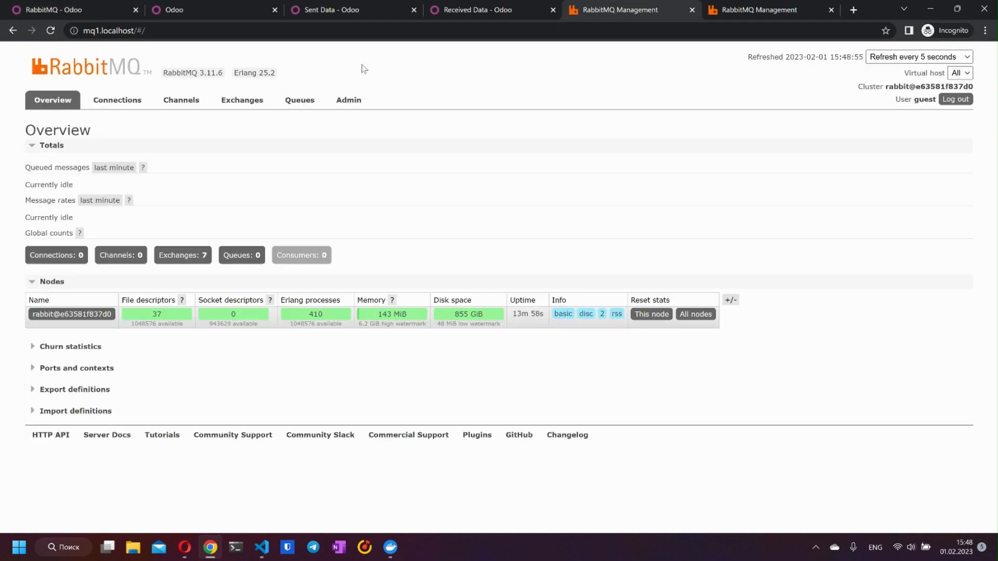
click(117, 101)
click(174, 102)
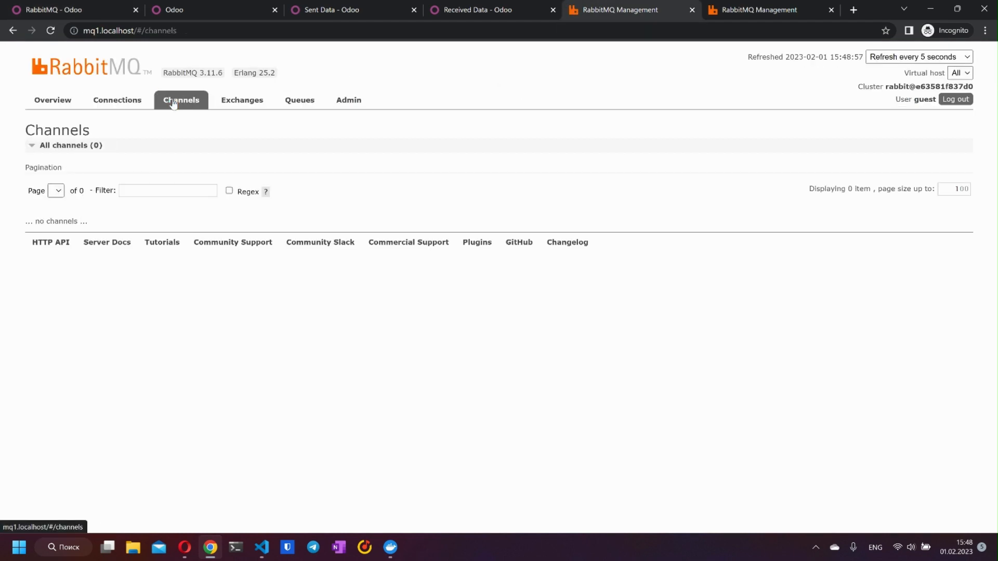
click(231, 101)
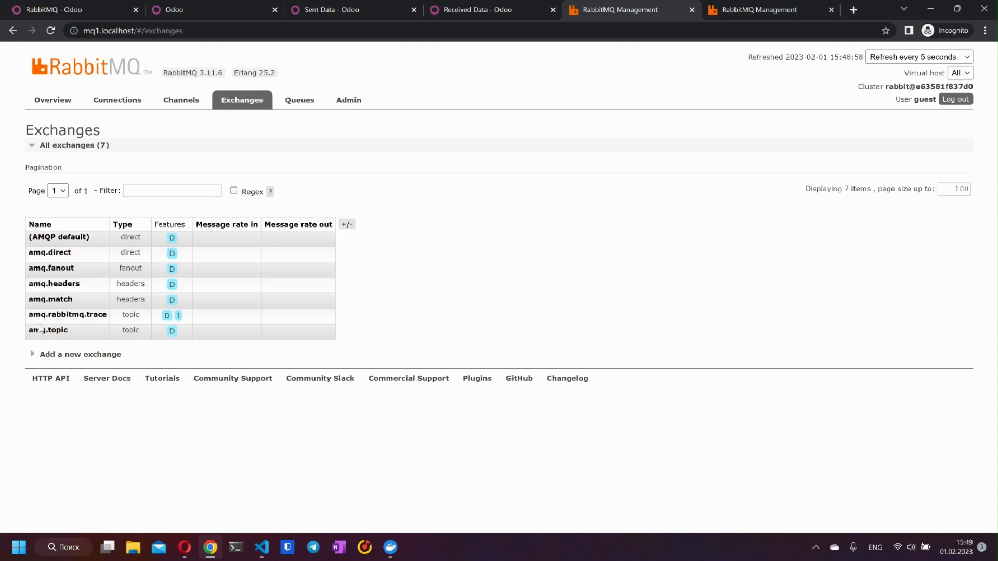
click(309, 101)
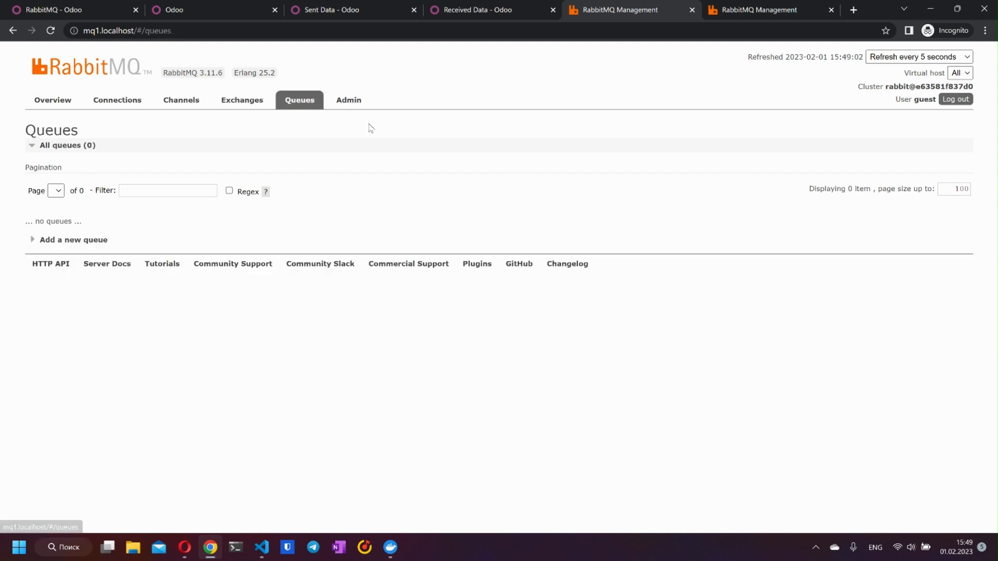
click(73, 103)
- Activate the Rabbitmq Consumer 1 connector and refresh the connector list to update its state
click(66, 6)
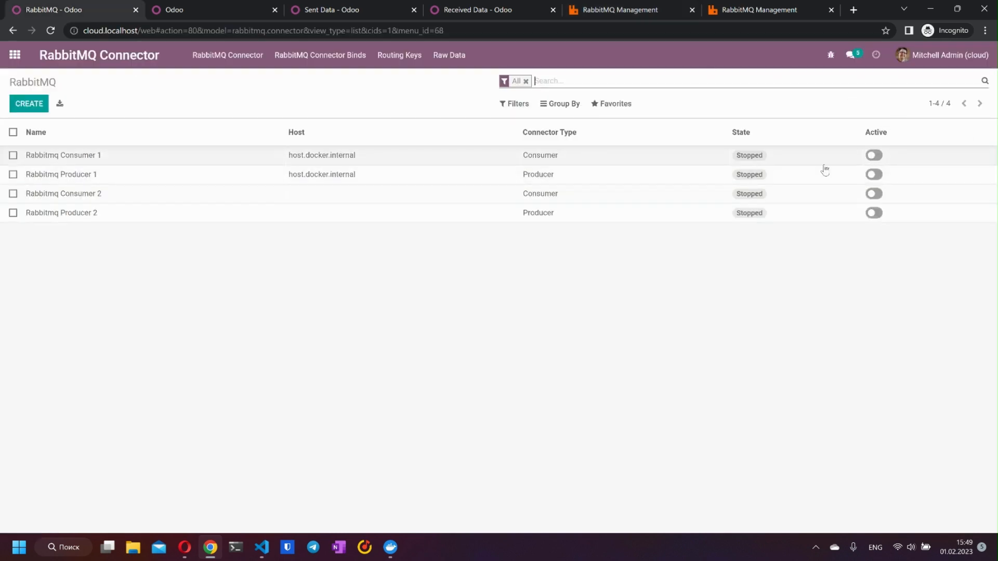
click(876, 156)
key(F5)
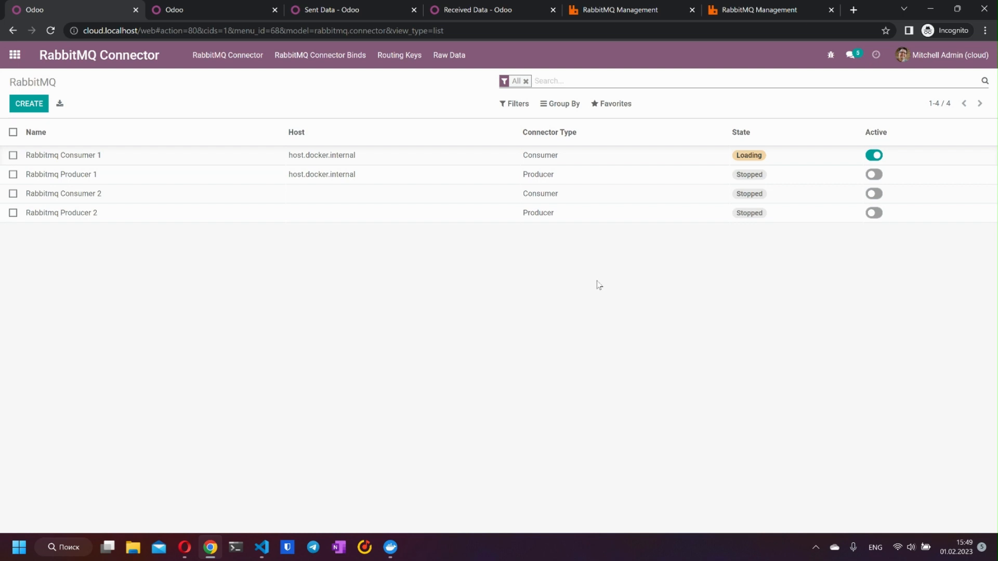
key(F5)
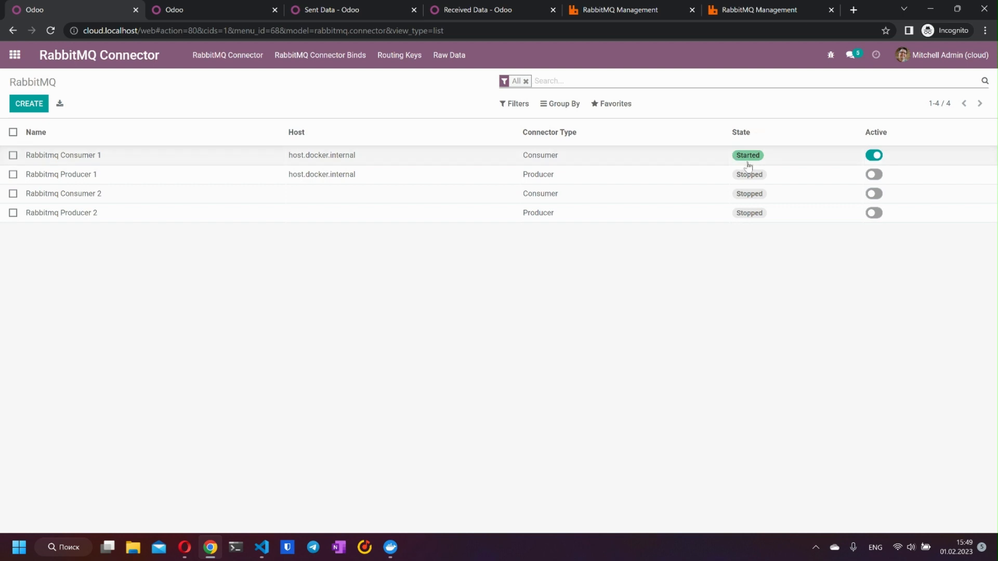
- Check the mq1 broker's connections, exchanges and queues, and open the details of queue_1
click(632, 6)
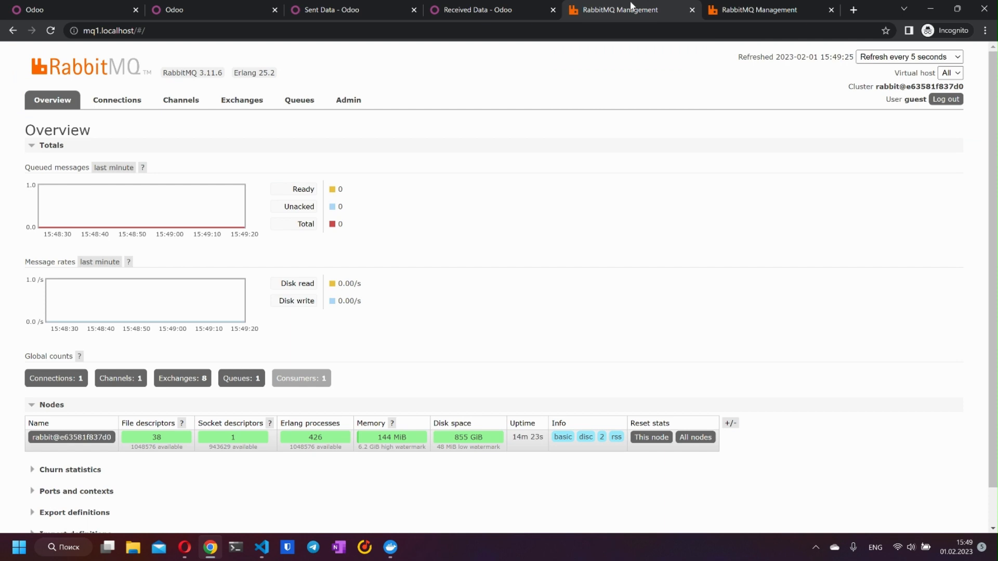
click(117, 100)
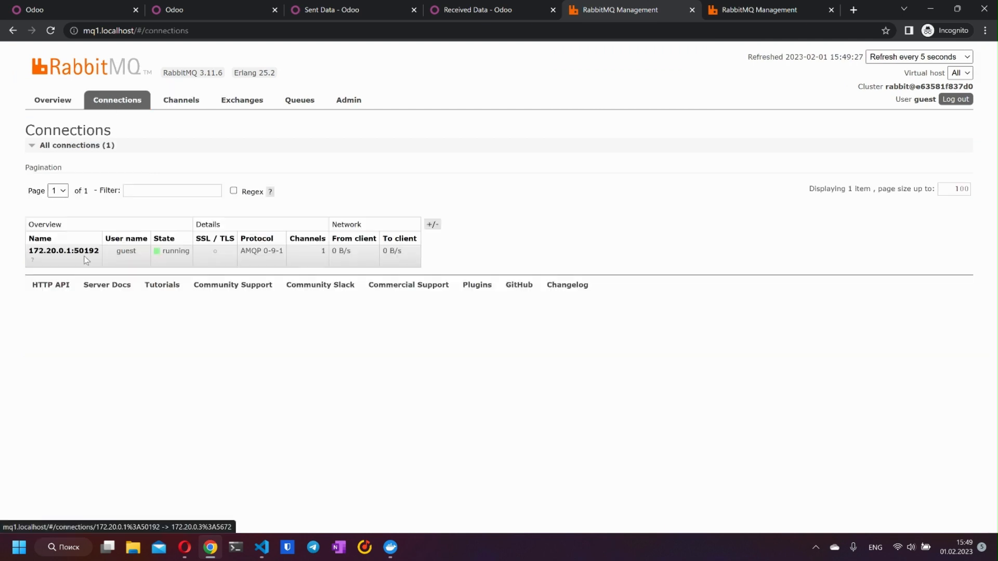
click(244, 99)
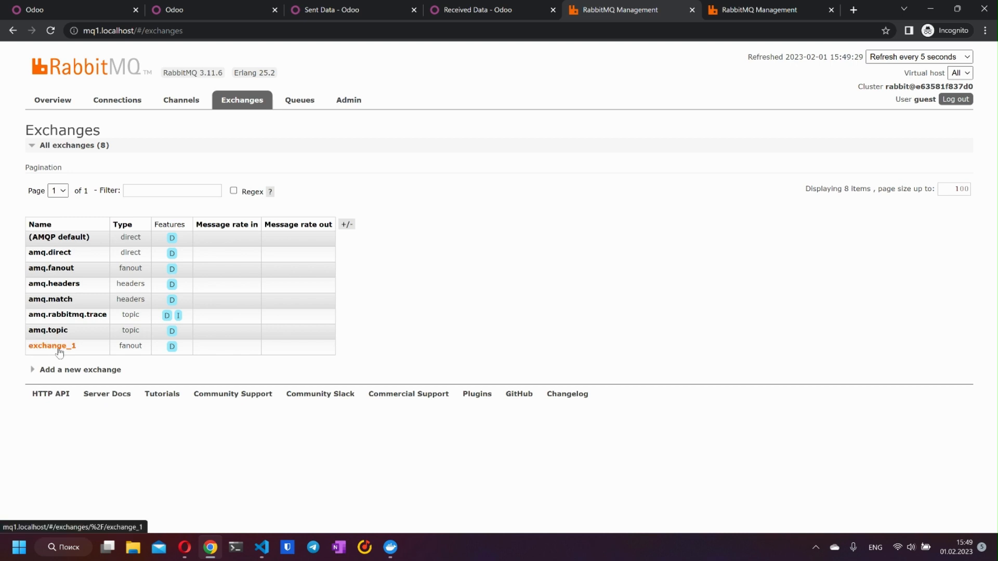
click(300, 100)
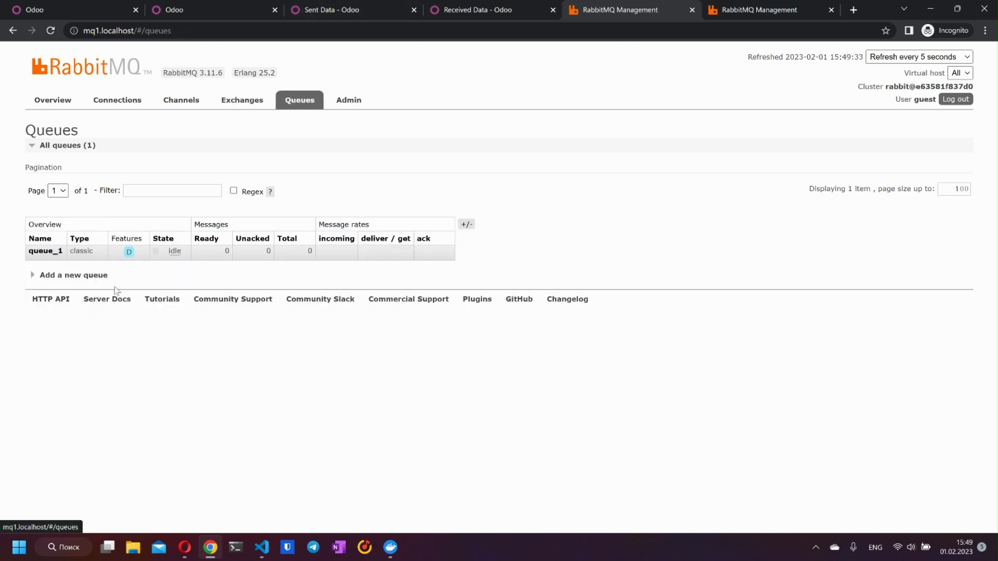
click(45, 252)
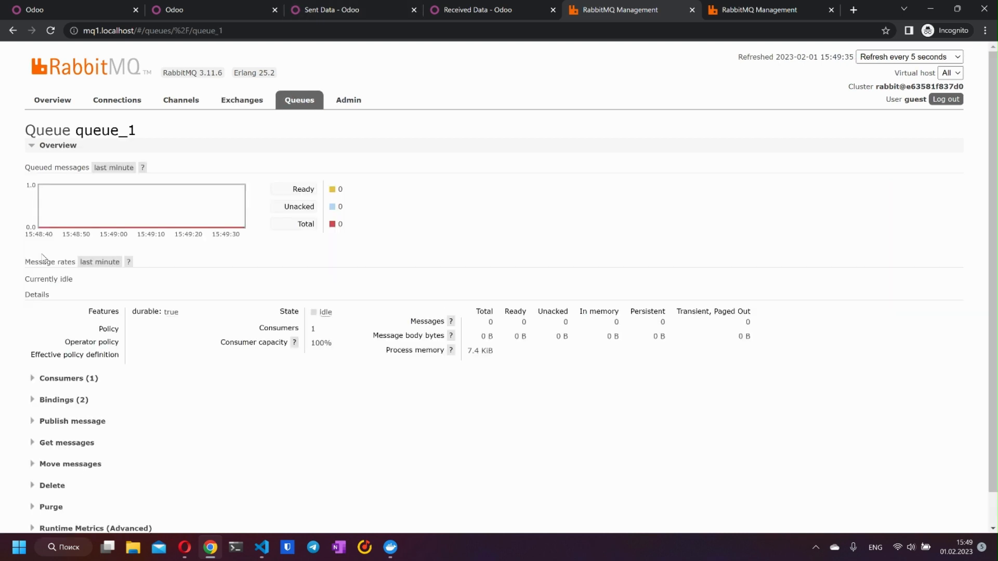
- Return to Data Exchanger's Sent Data page and save a new record with broker RMQ 1
click(80, 8)
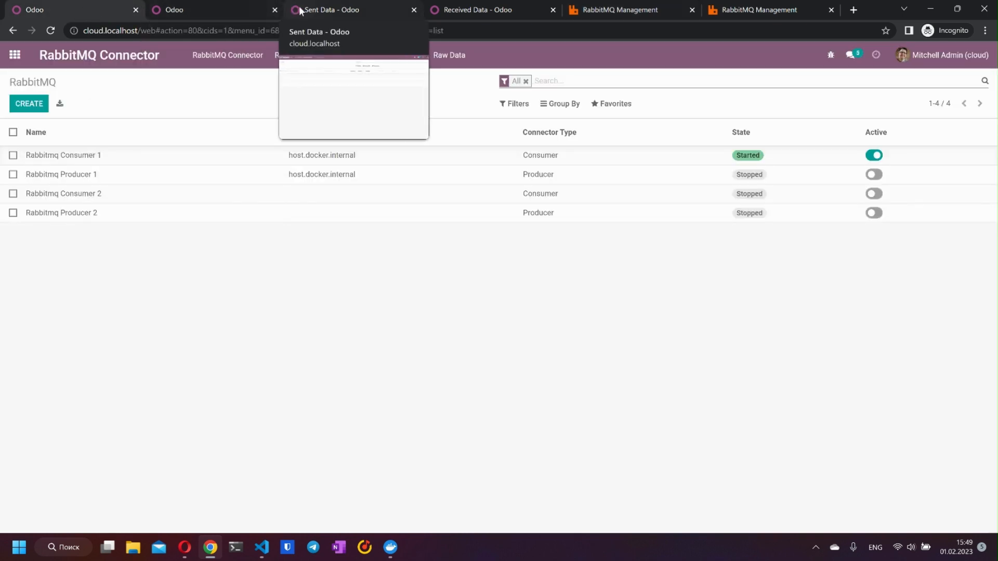
click(333, 8)
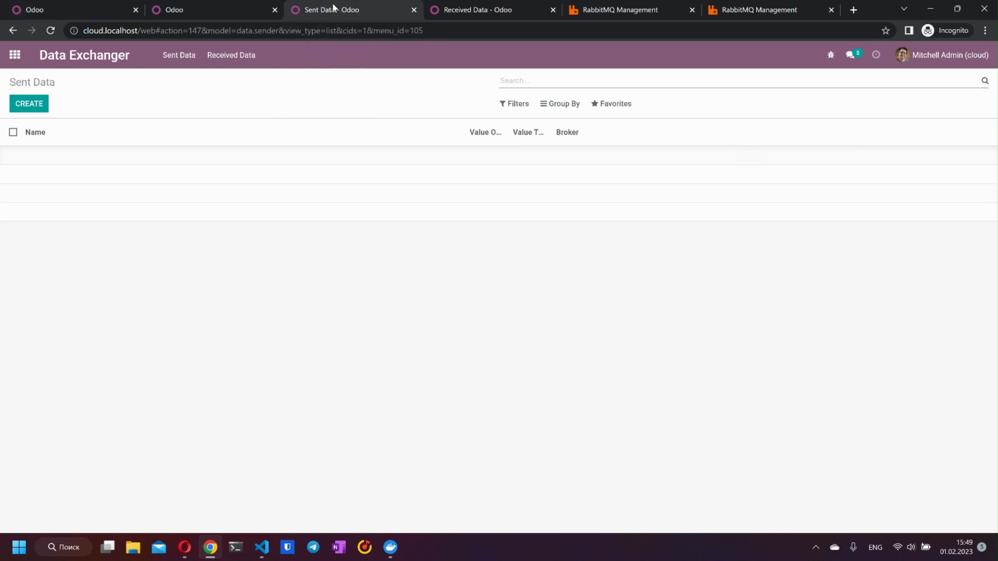
click(202, 8)
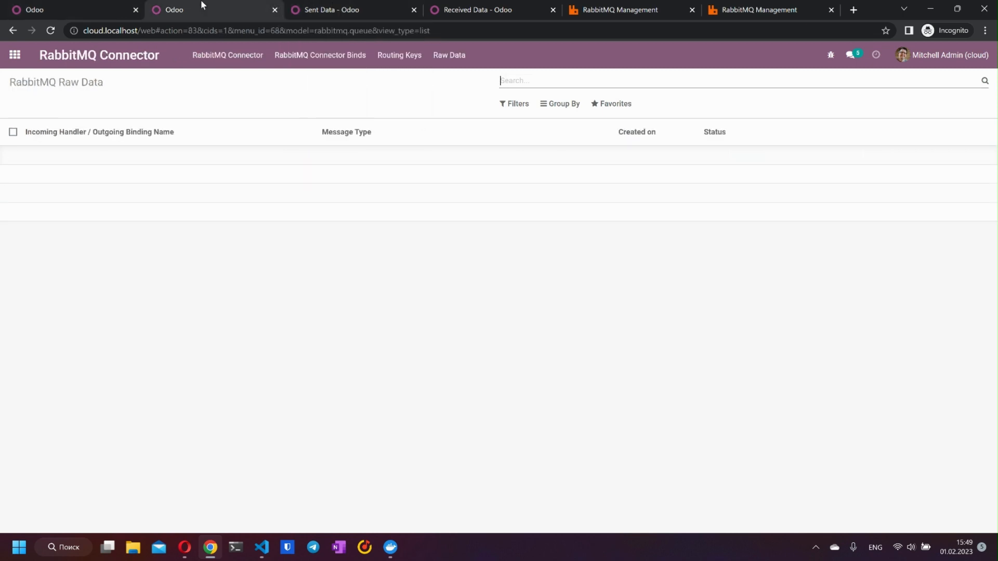
click(335, 12)
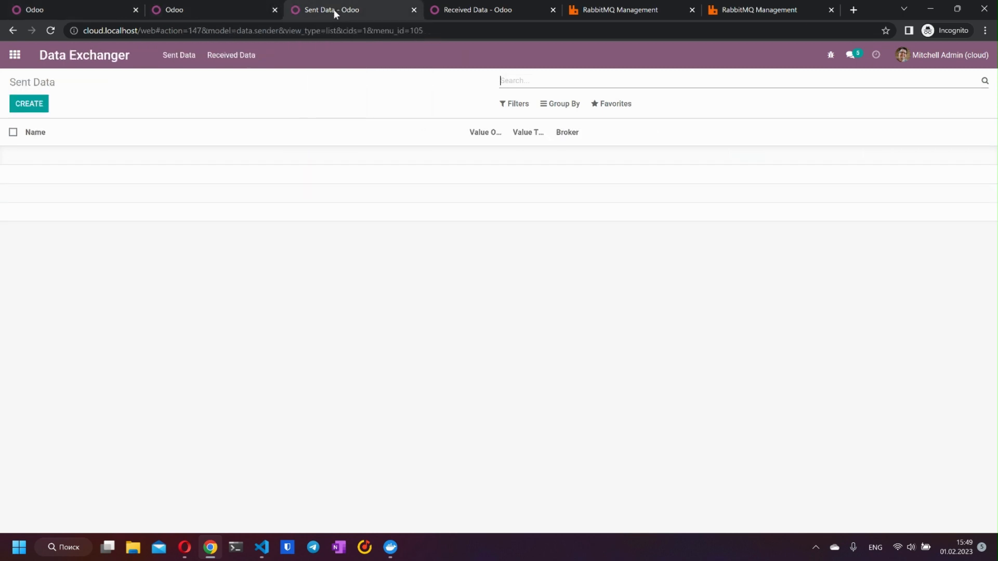
click(27, 105)
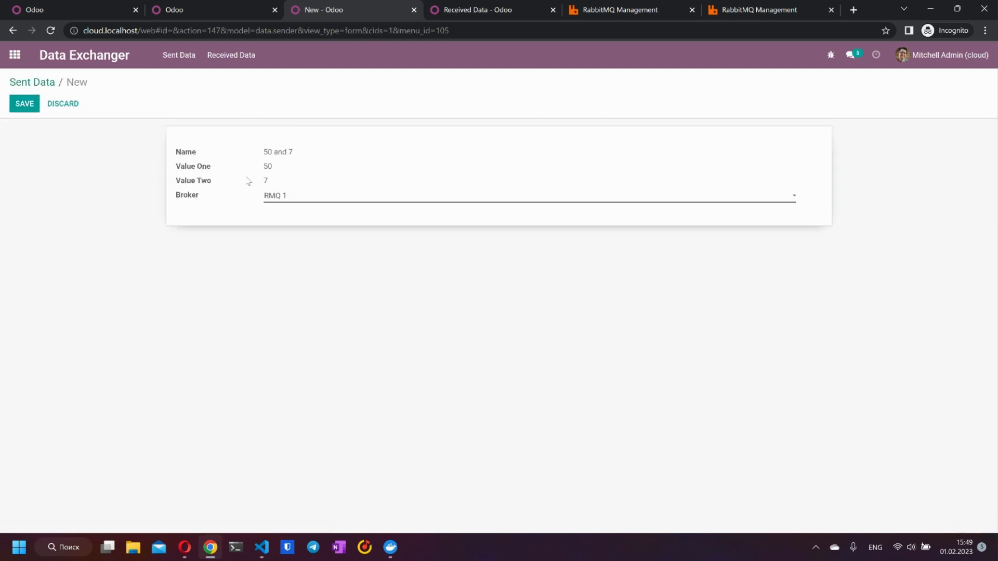
click(16, 104)
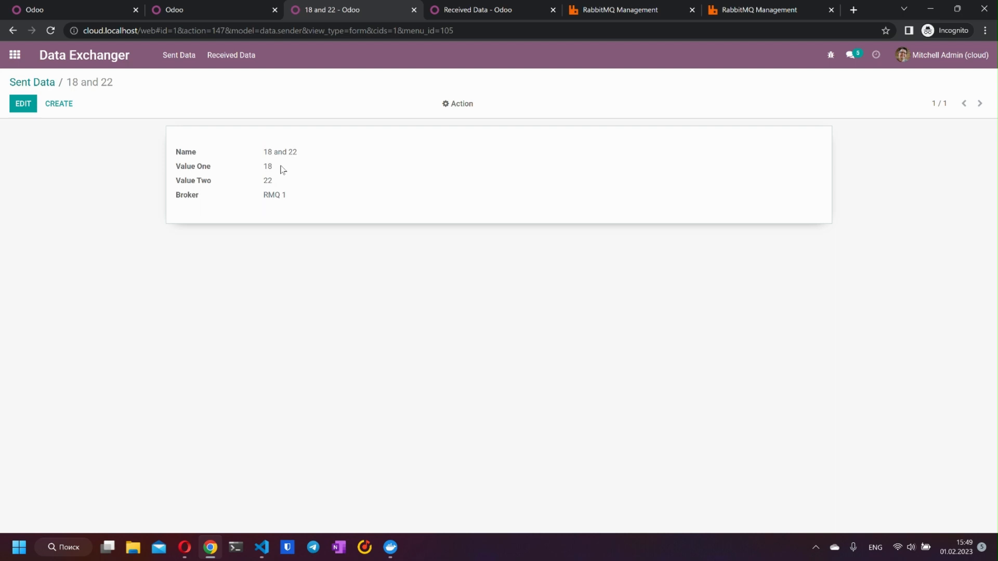
- Refresh the RabbitMQ raw data list and open the outgoing message to examine its binding name, data and error
click(201, 6)
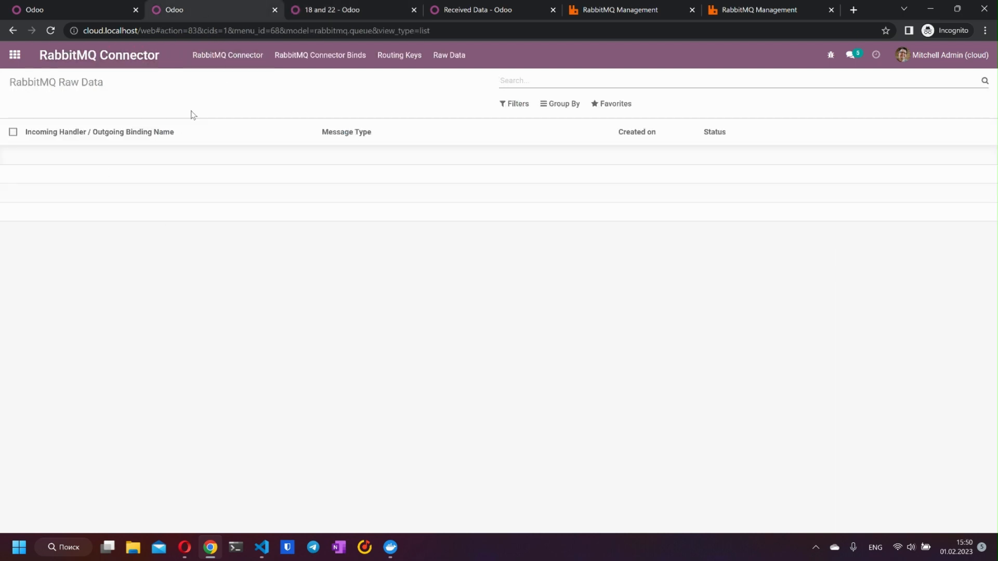
key(F5)
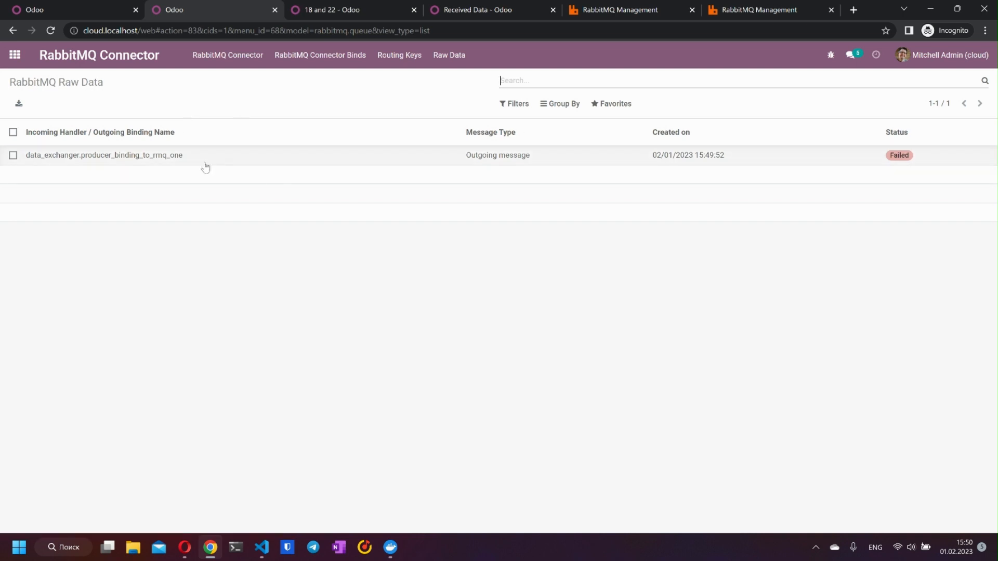
click(232, 159)
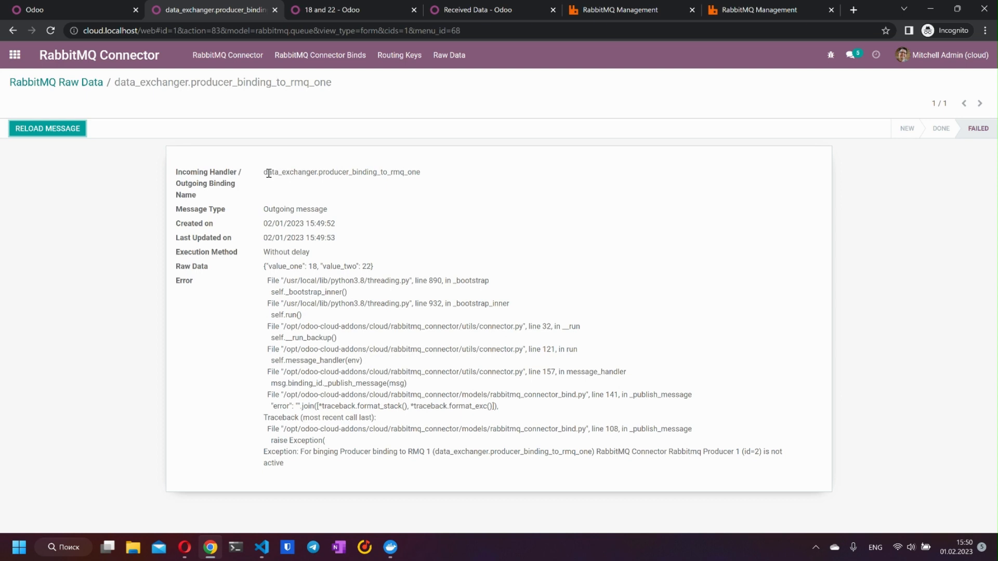
drag(265, 174, 437, 176)
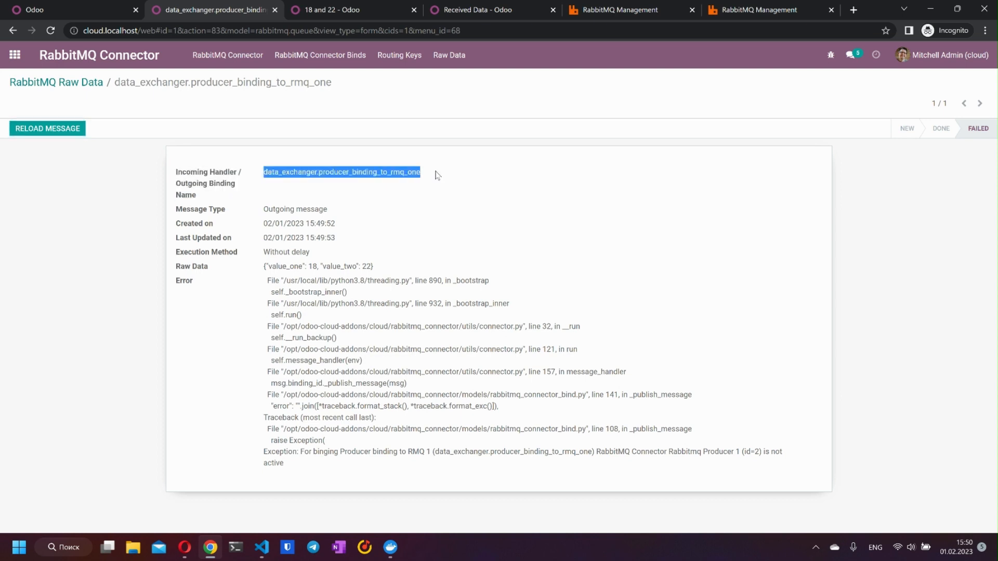
click(449, 179)
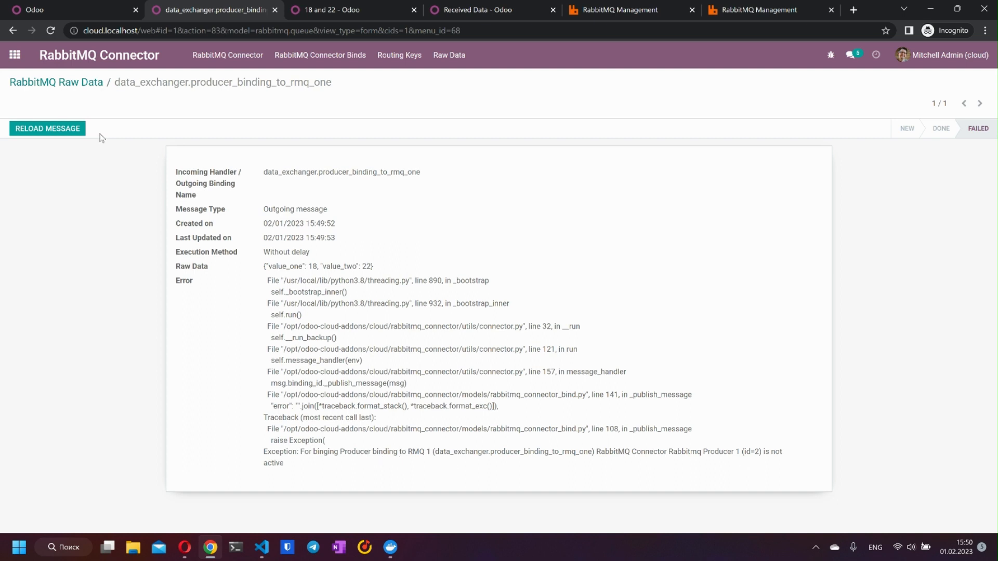
- Activate the Rabbitmq Producer 1 connector, and reload the failed outgoing message, refreshing its record to update the status
click(78, 10)
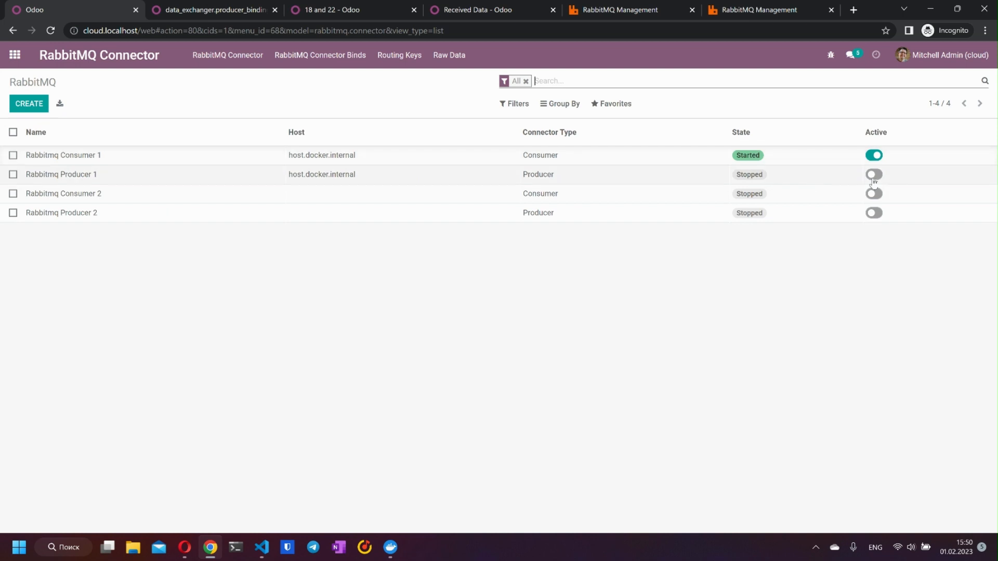
click(874, 176)
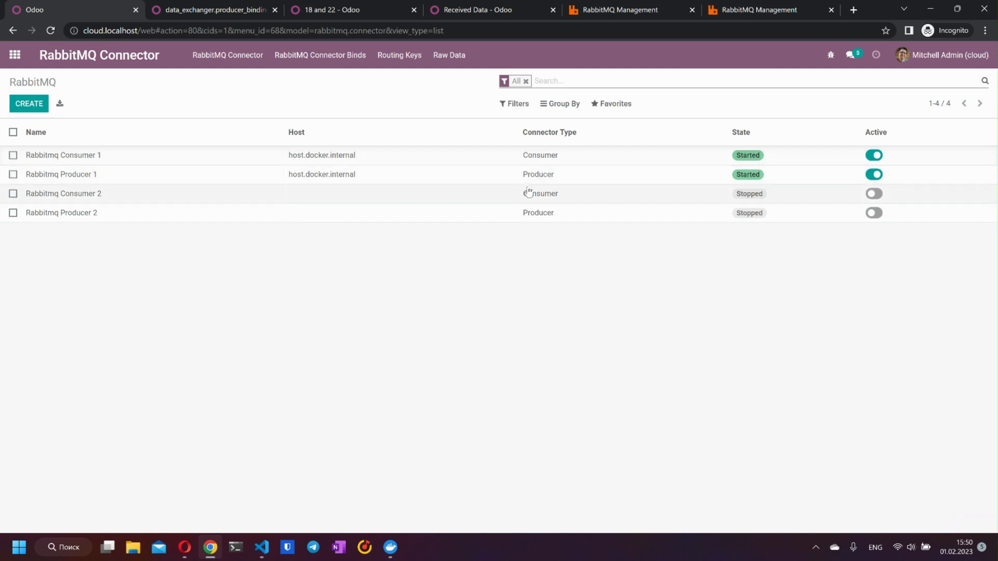
click(196, 10)
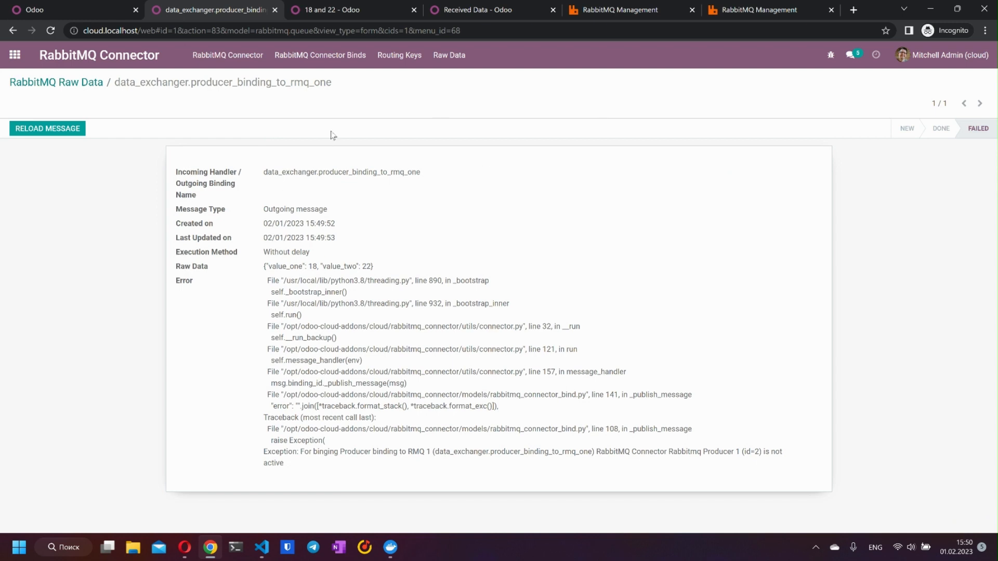
click(47, 129)
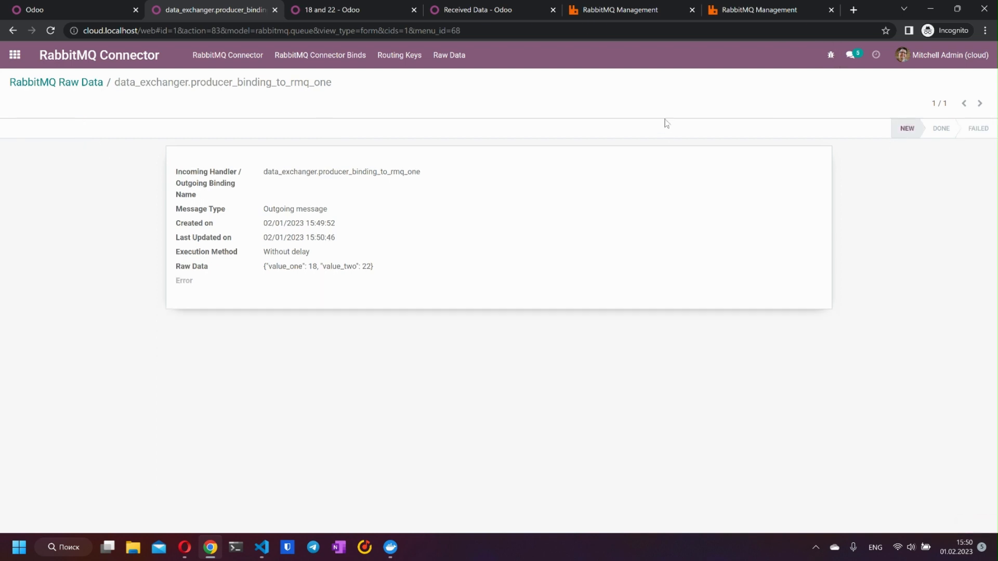
key(F5)
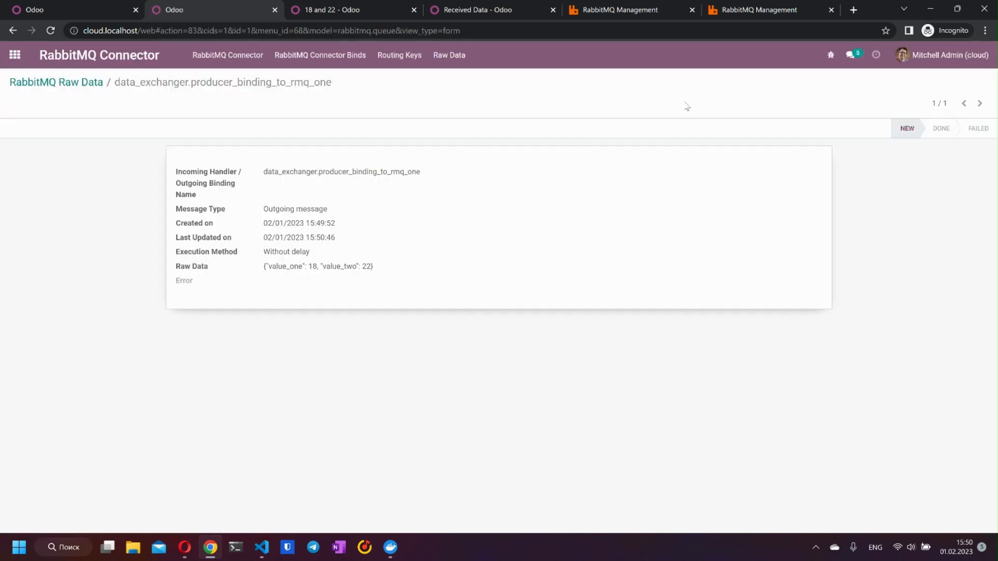
key(F5)
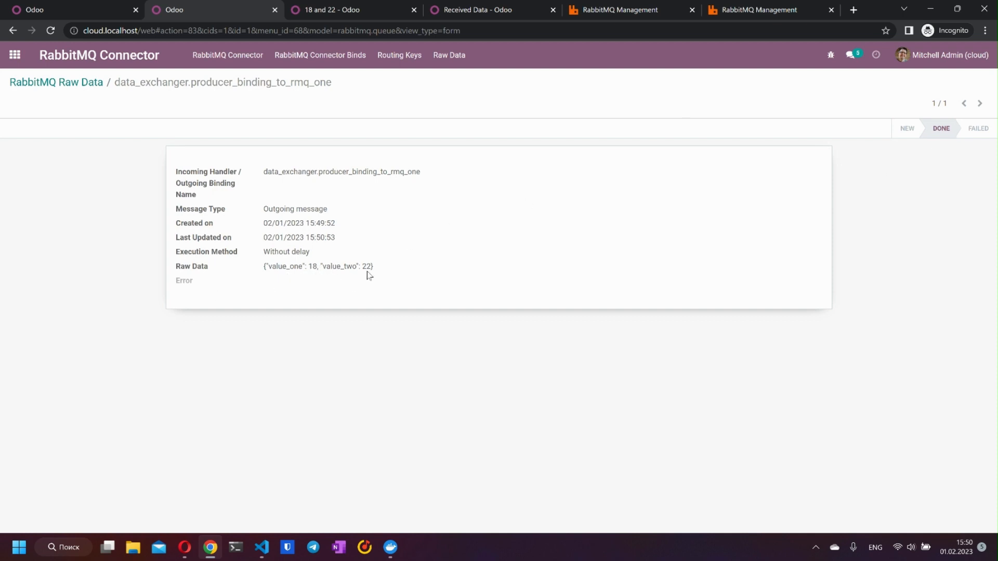
- Check the message rates of queue_1 in RabbitMQ Management and return to the outgoing message record
click(635, 8)
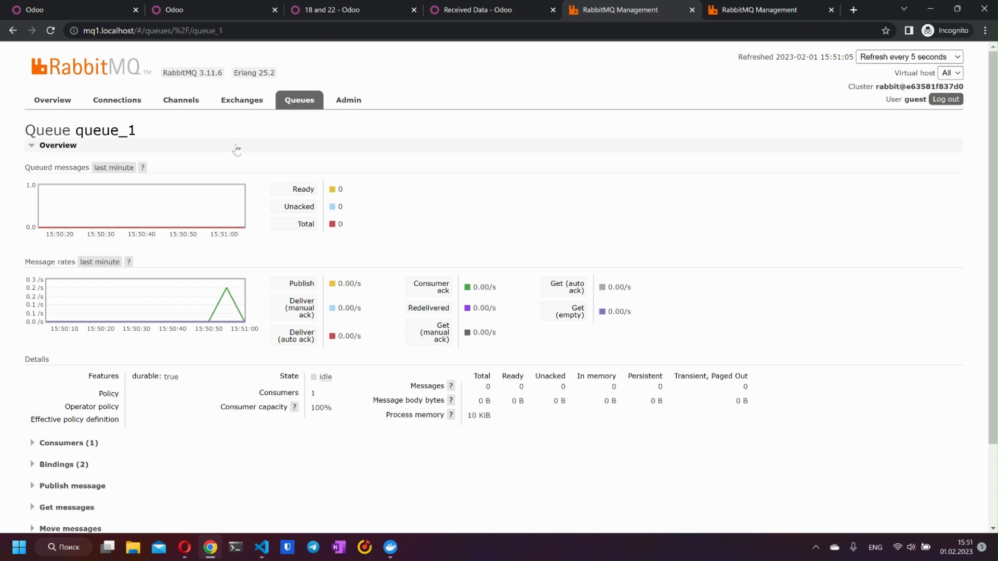
click(211, 5)
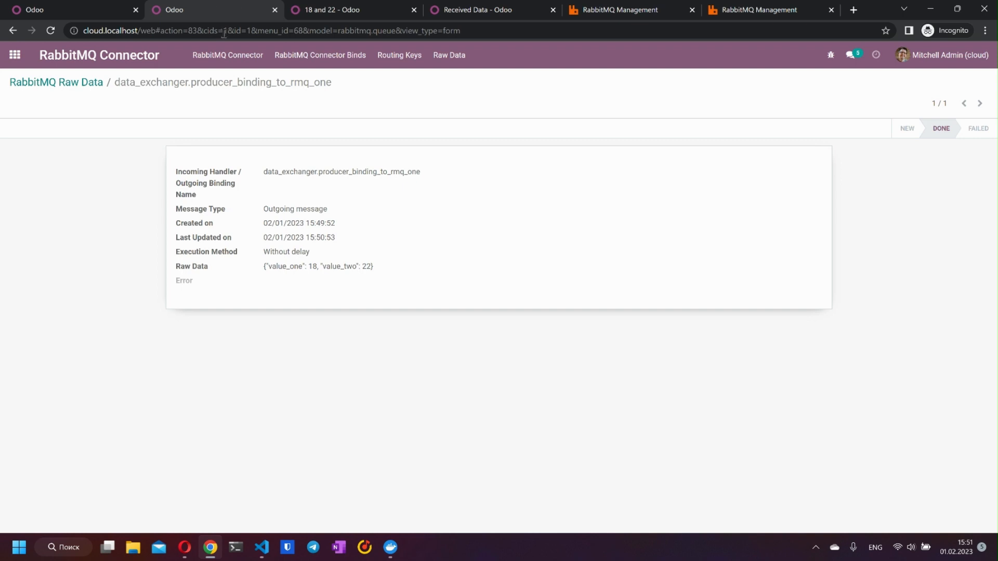
- Open the incoming message from the RabbitMQ raw data list to examine its handler, type and raw data
click(61, 81)
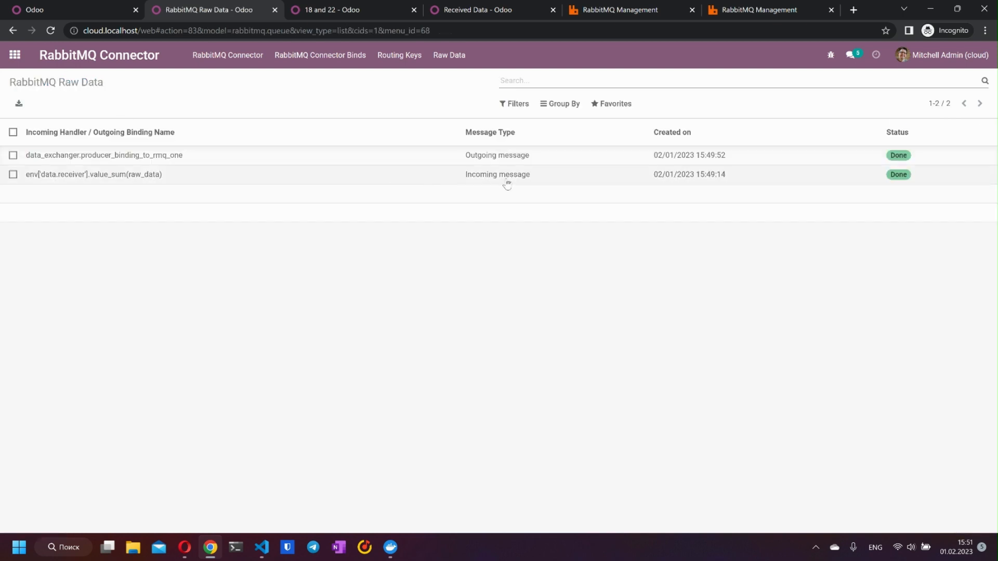
click(88, 178)
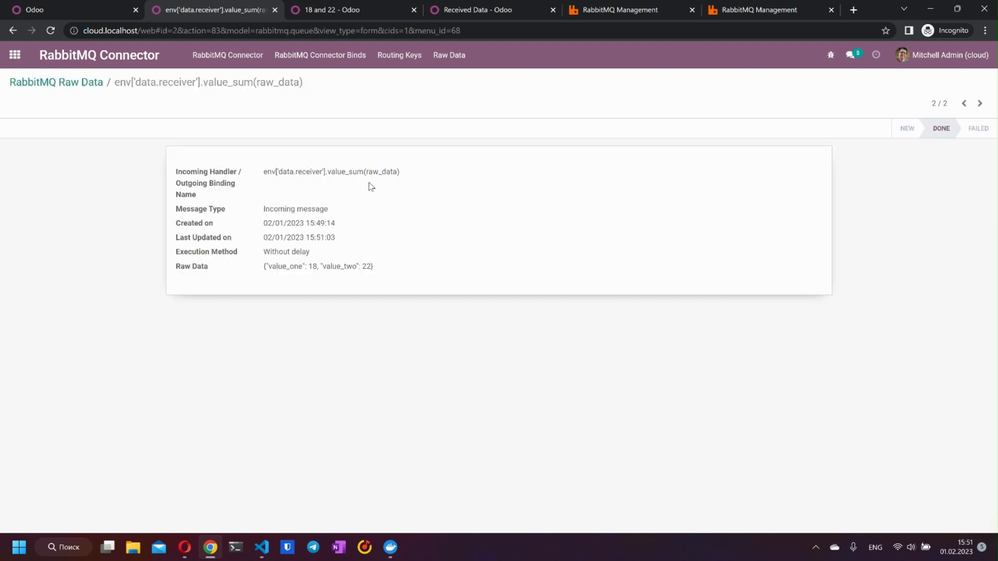
drag(414, 181, 262, 176)
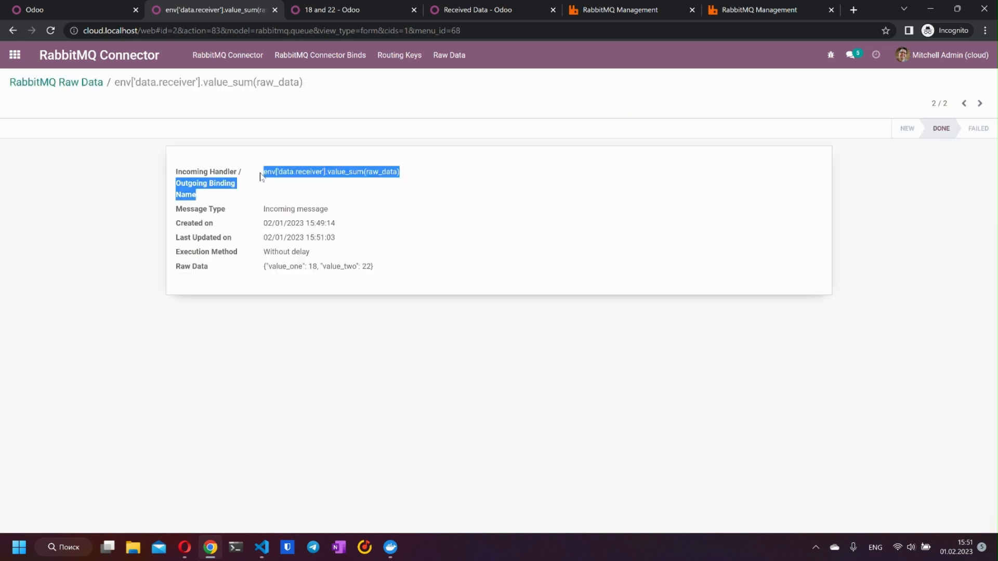
click(362, 200)
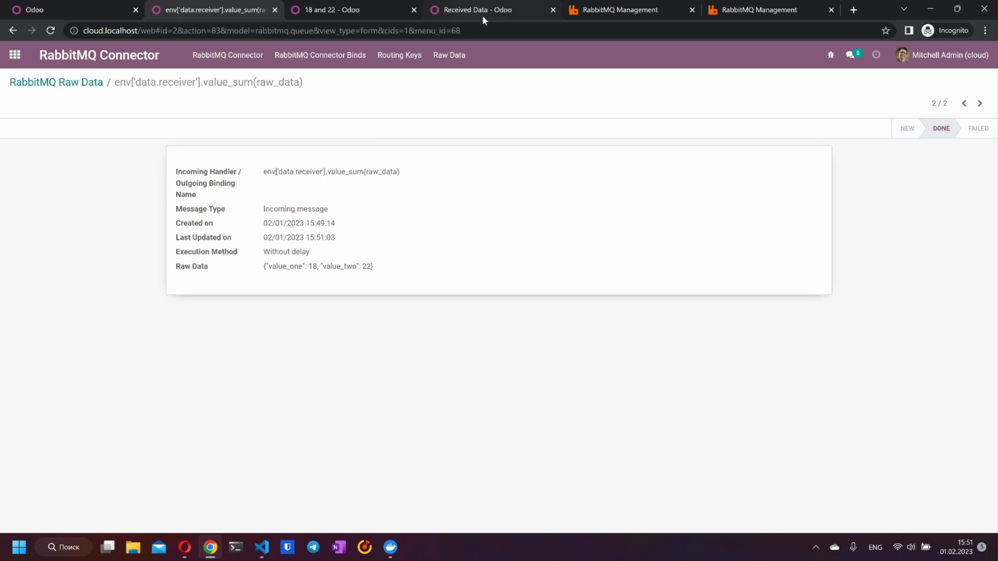
- Refresh Data Exchanger's Received Data list to check the value result
mouse_move(482, 15)
click(486, 9)
key(F5)
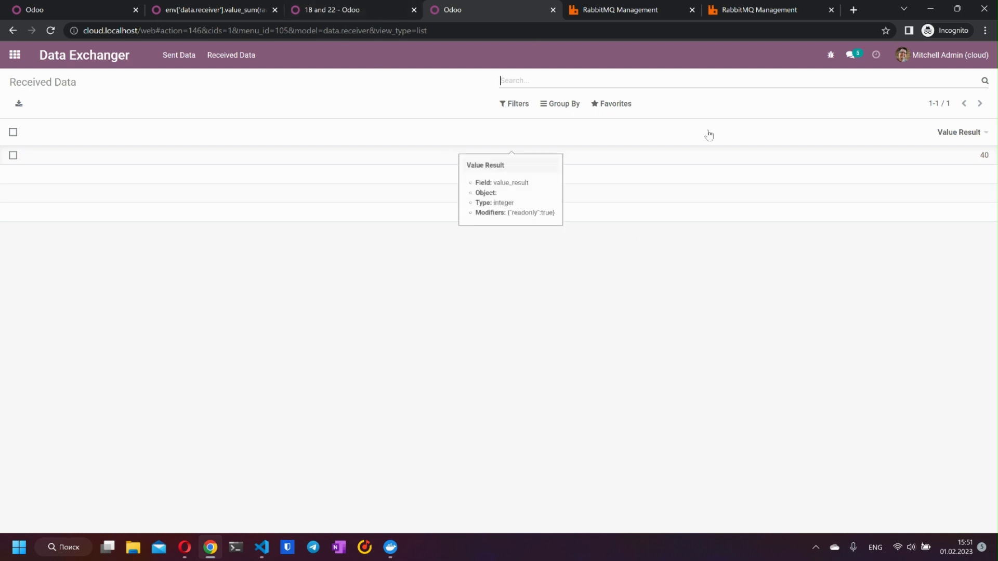
- Deactivate the Rabbitmq Consumer 1 connector and save a new Sent Data record with broker RMQ 1
click(63, 4)
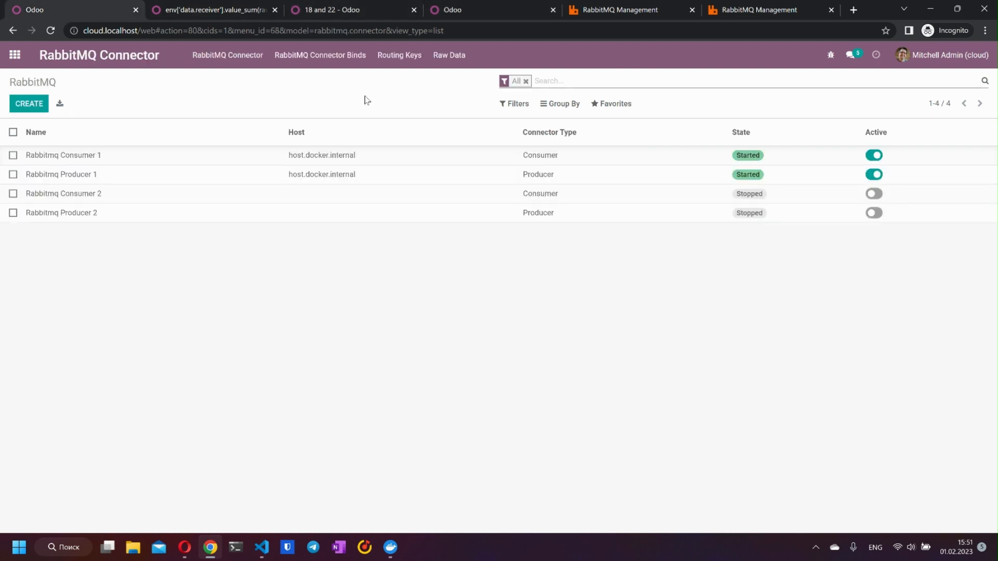
click(875, 155)
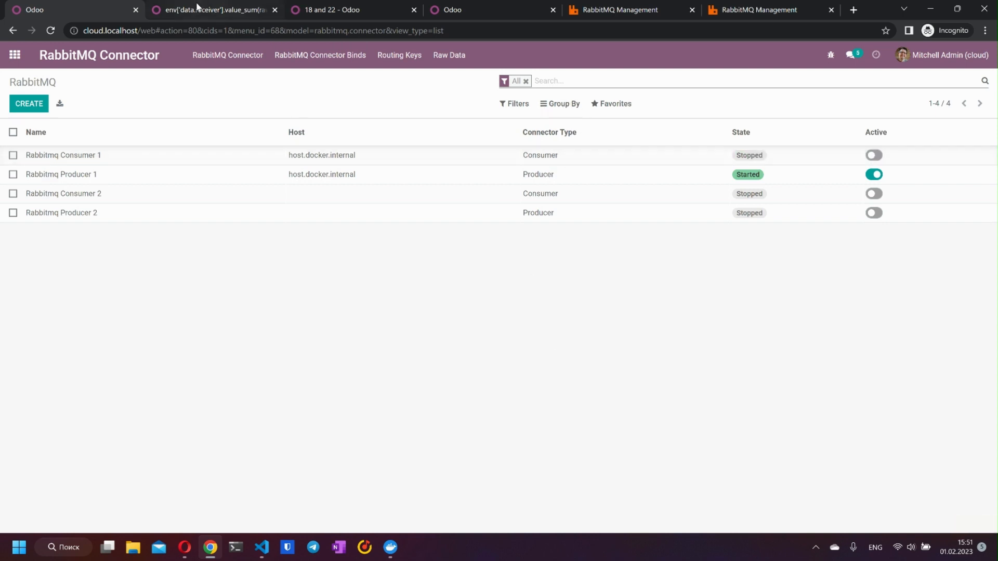
click(327, 9)
click(183, 62)
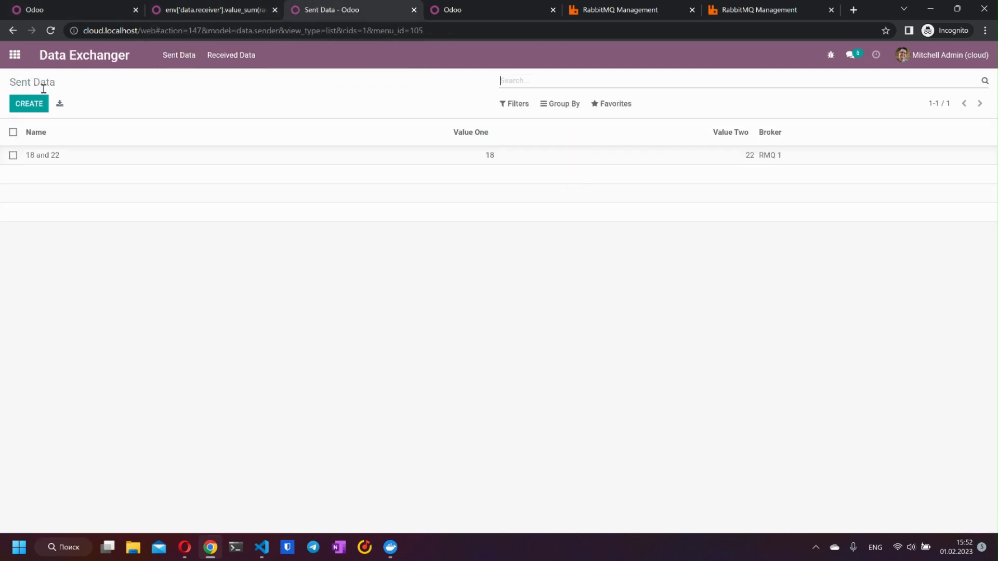
click(29, 104)
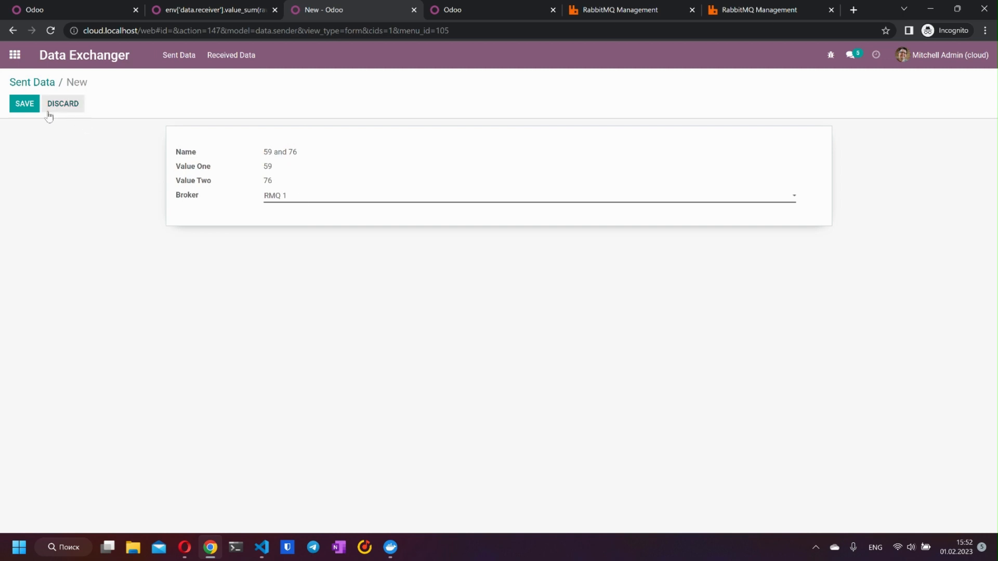
click(24, 103)
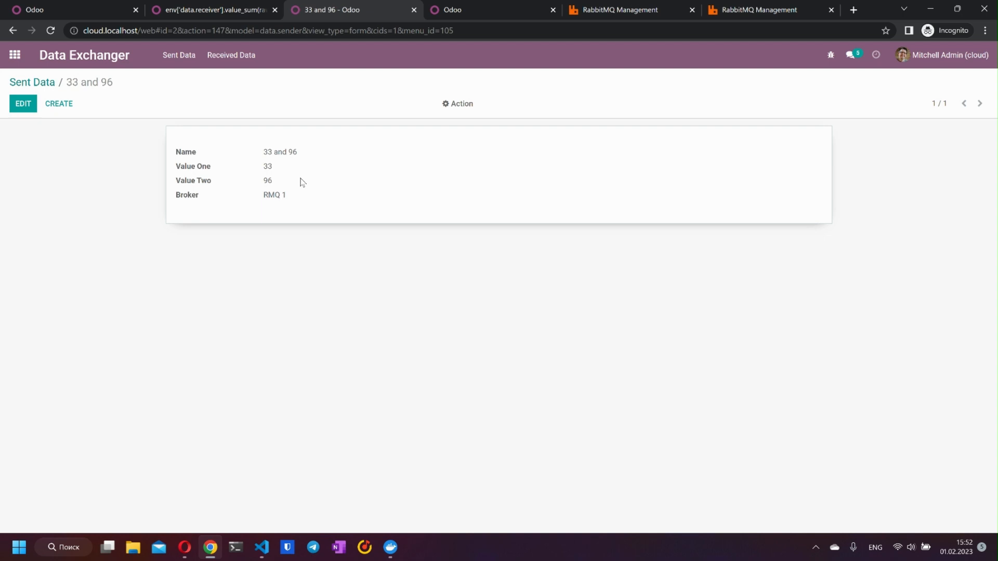
- Return to the RabbitMQ raw data list to check the message statuses and inspect queue_1's queued messages in RabbitMQ Management
click(194, 11)
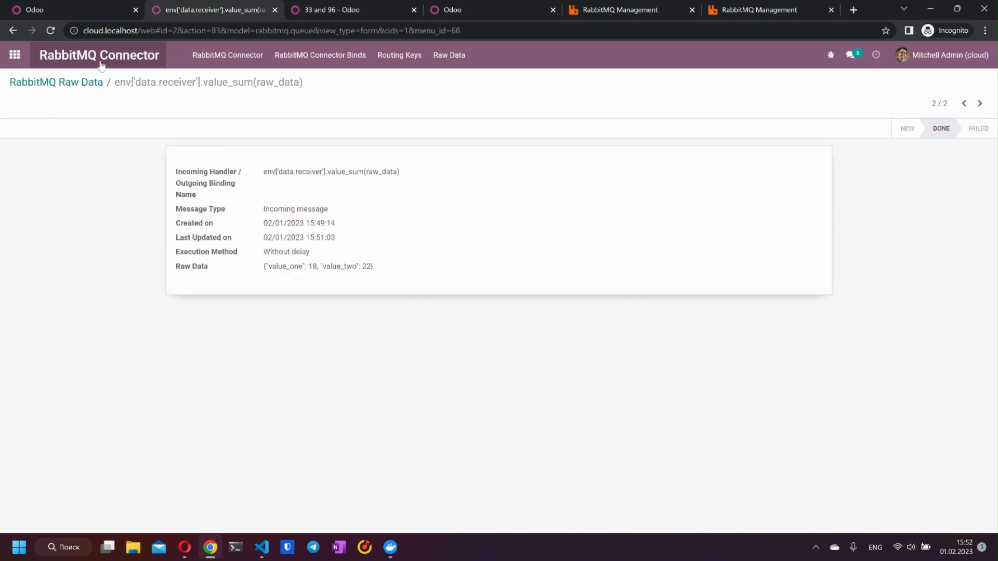
click(67, 83)
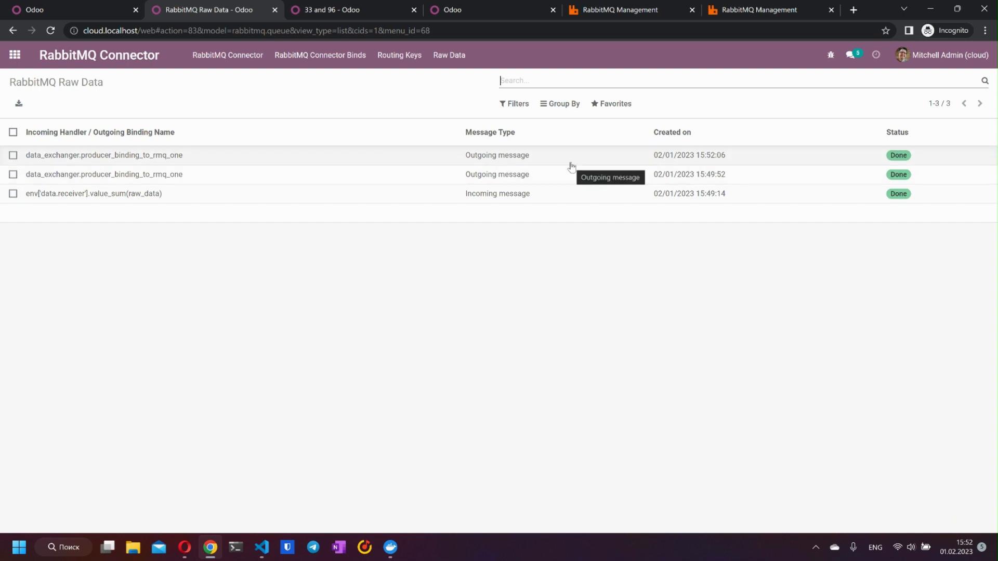
click(596, 7)
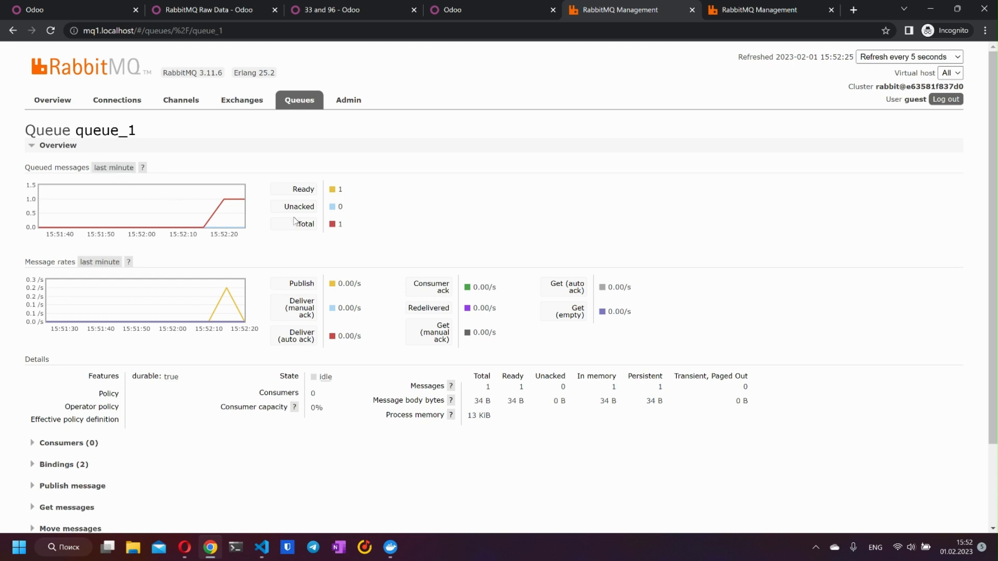
- Stop the rabbitmq1 container in Docker Desktop and check the queue_1 page in RabbitMQ Management
click(64, 8)
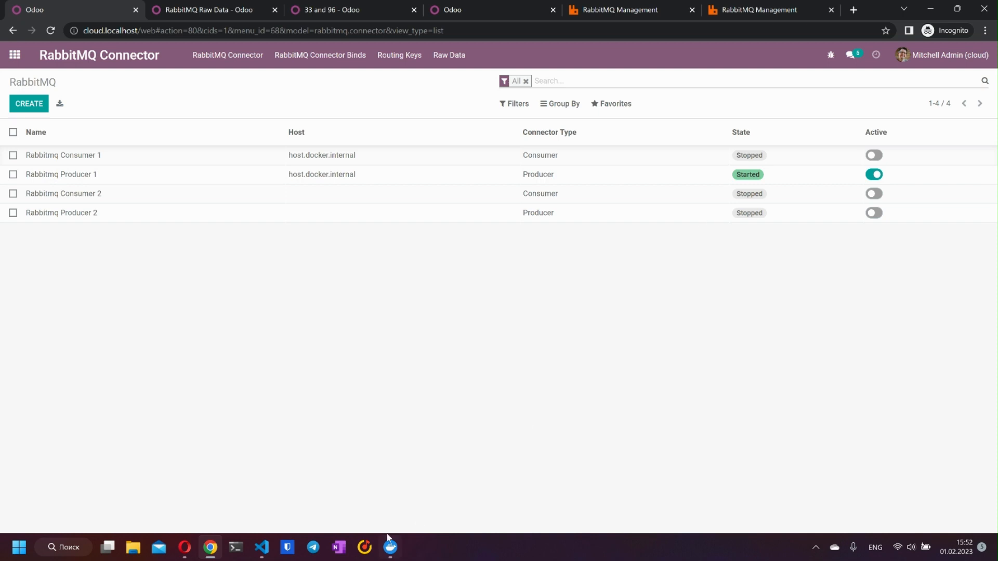
click(391, 547)
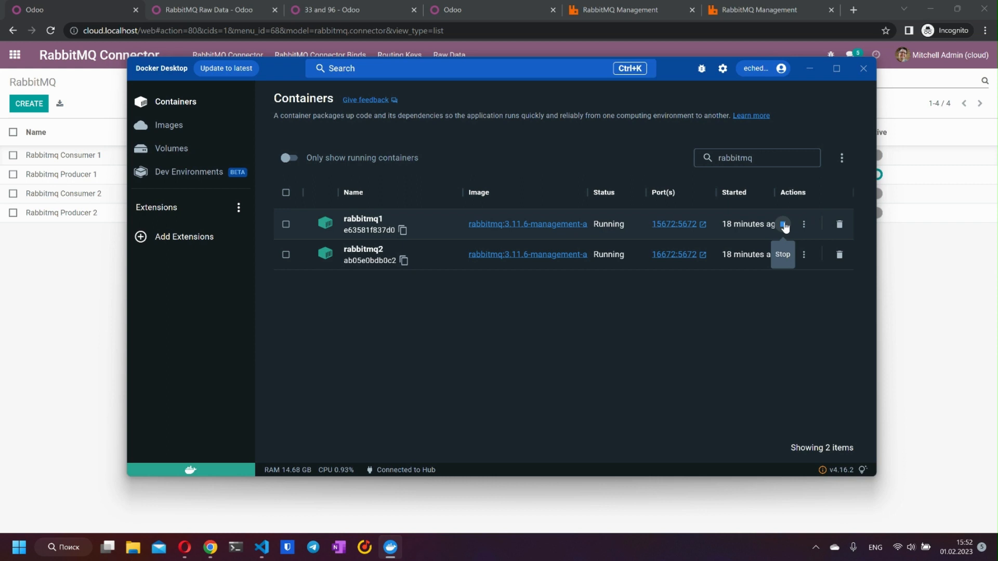
click(784, 225)
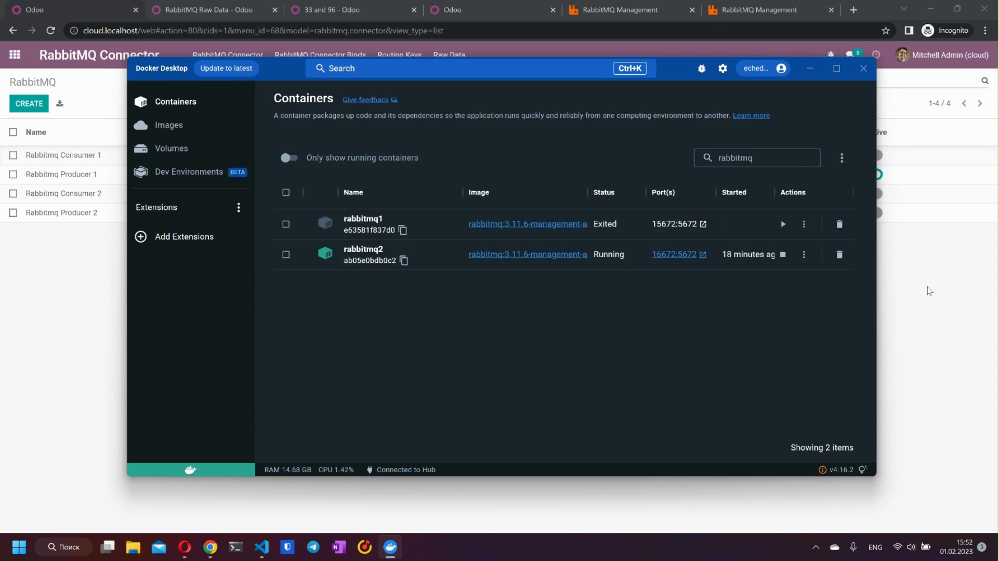
click(951, 296)
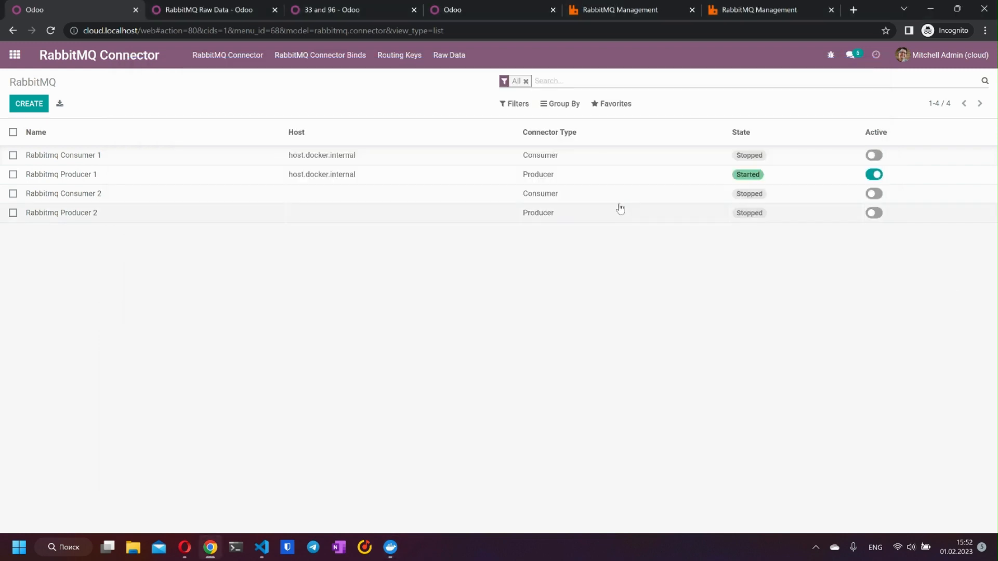
click(617, 10)
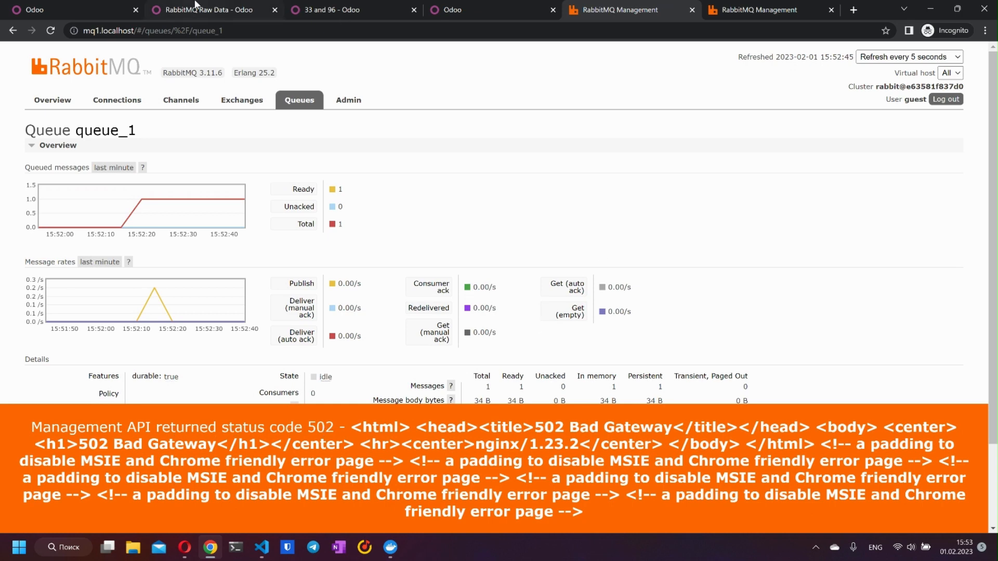
- Activate the Rabbitmq Consumer 1 connector and examine its connection log in the Visual Studio Code terminal
click(57, 9)
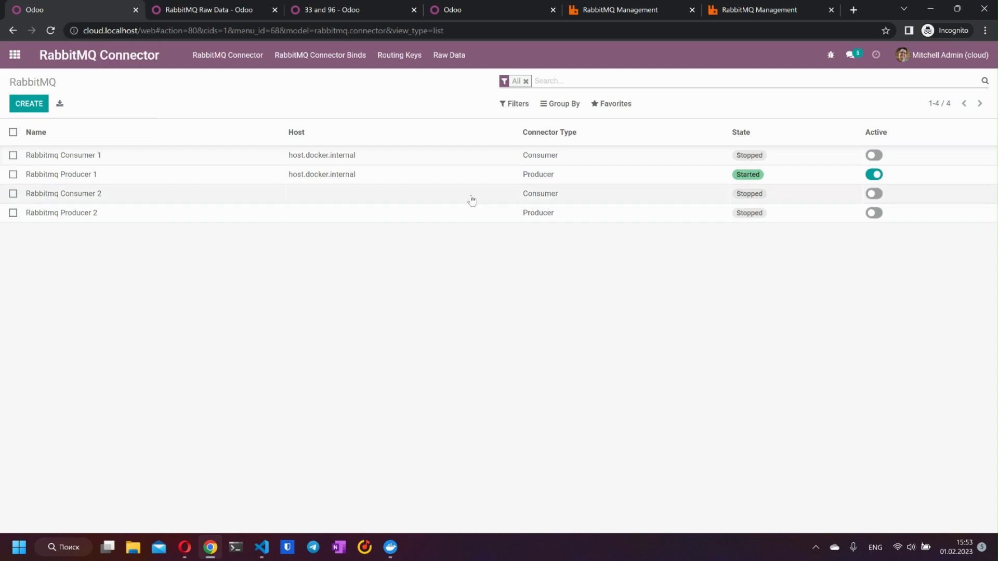
click(874, 155)
click(261, 547)
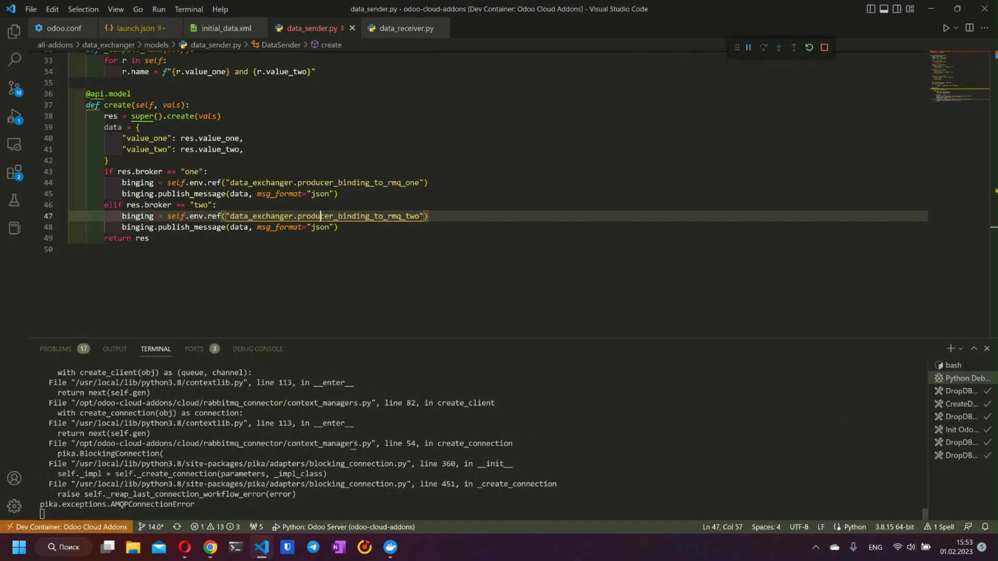
scroll(353, 446, up, 10)
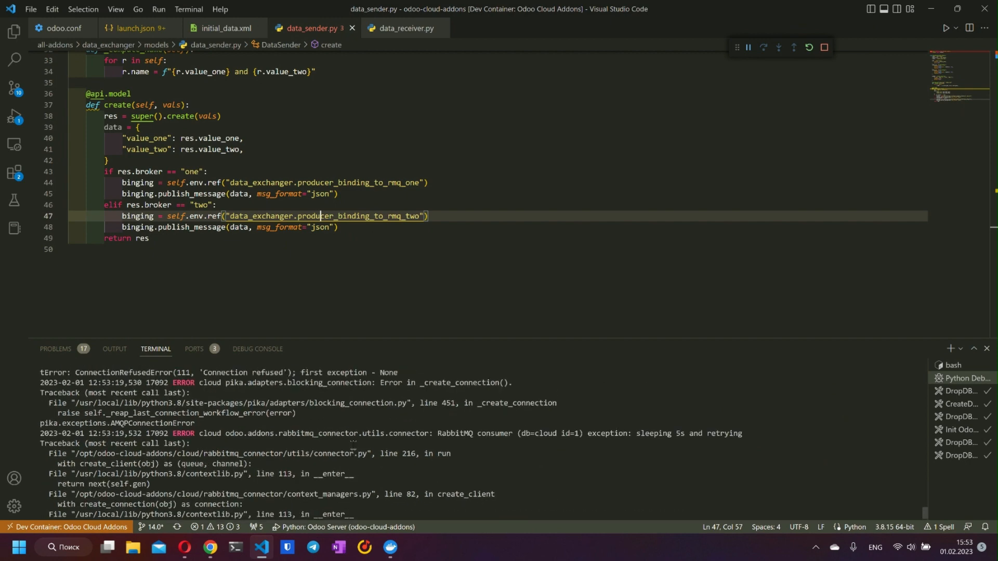
scroll(353, 448, down, 10)
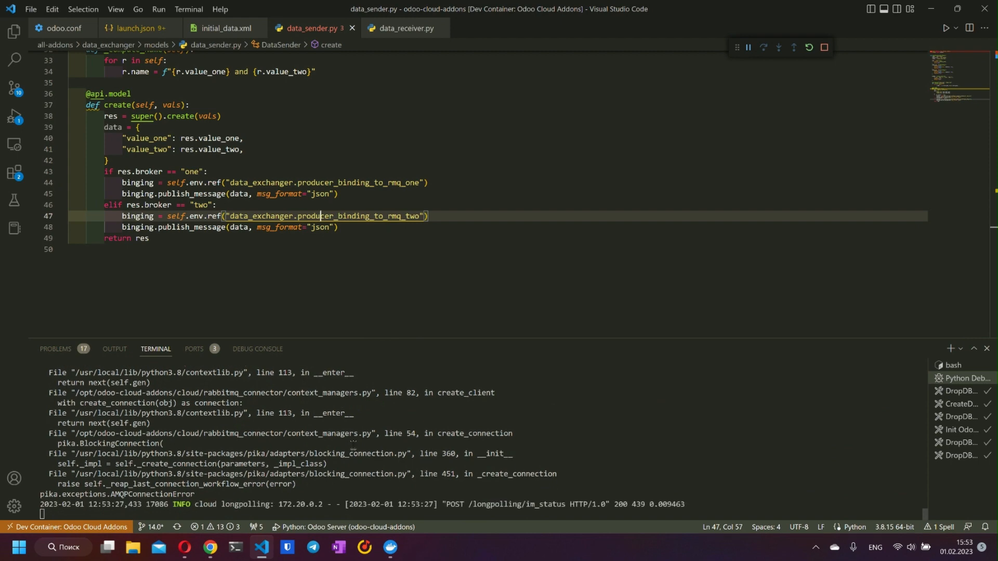
scroll(354, 443, up, 1)
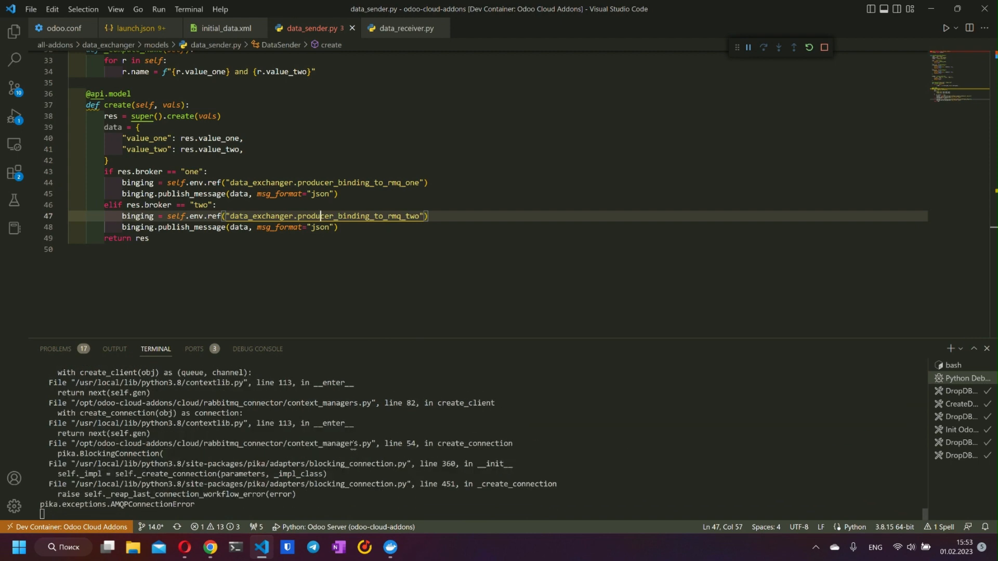
scroll(354, 445, down, 1)
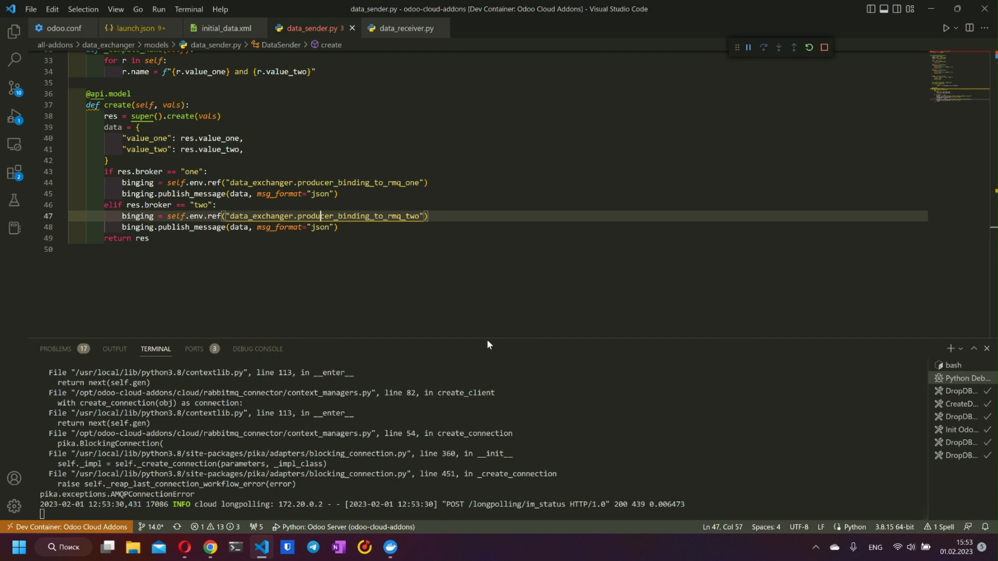
scroll(421, 398, up, 1)
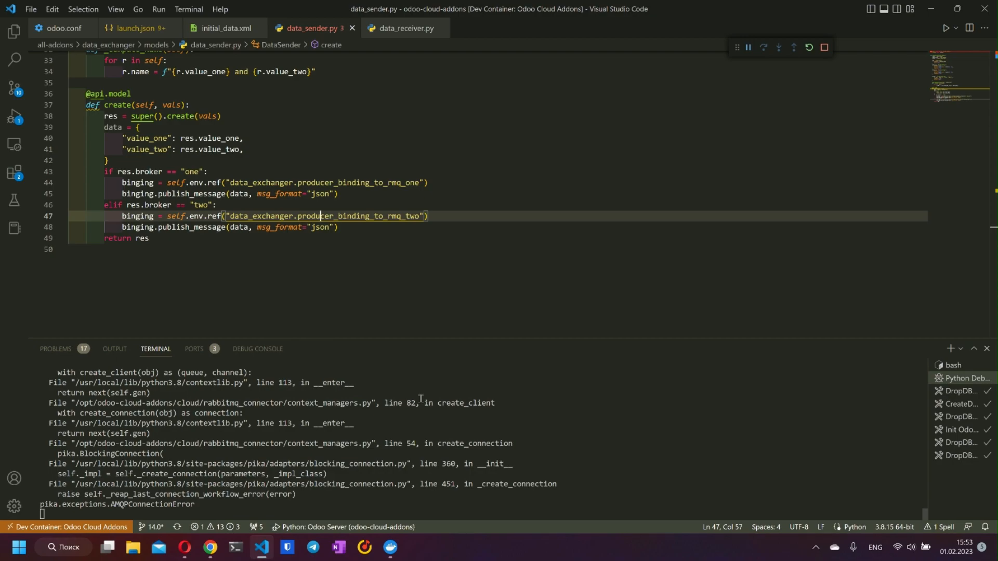
- Return to Odoo in the browser and refresh the RabbitMQ connector list to check Rabbitmq Consumer 1's state
key(alt+Tab)
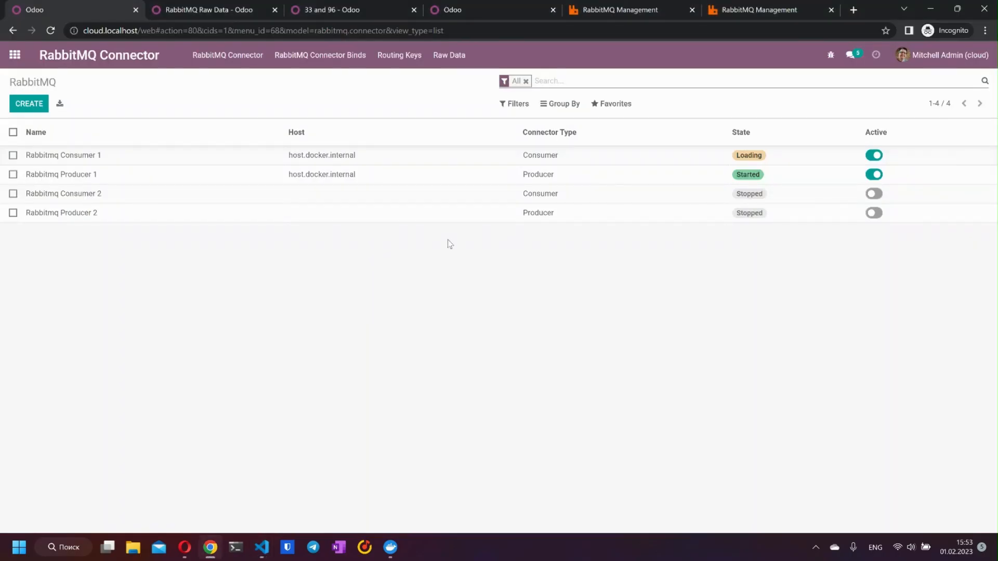
key(F5)
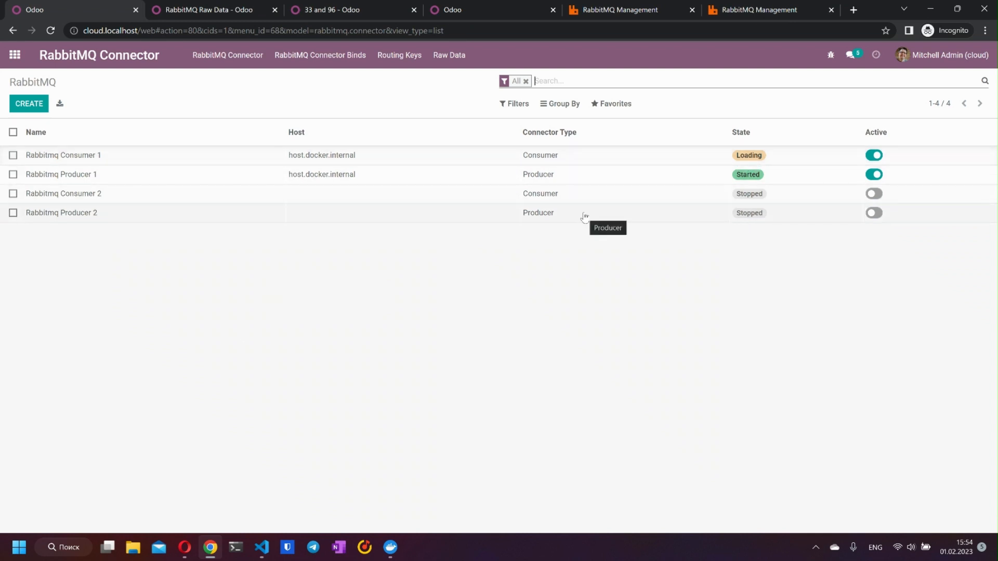
key(alt+Tab)
key(alt+Tab)
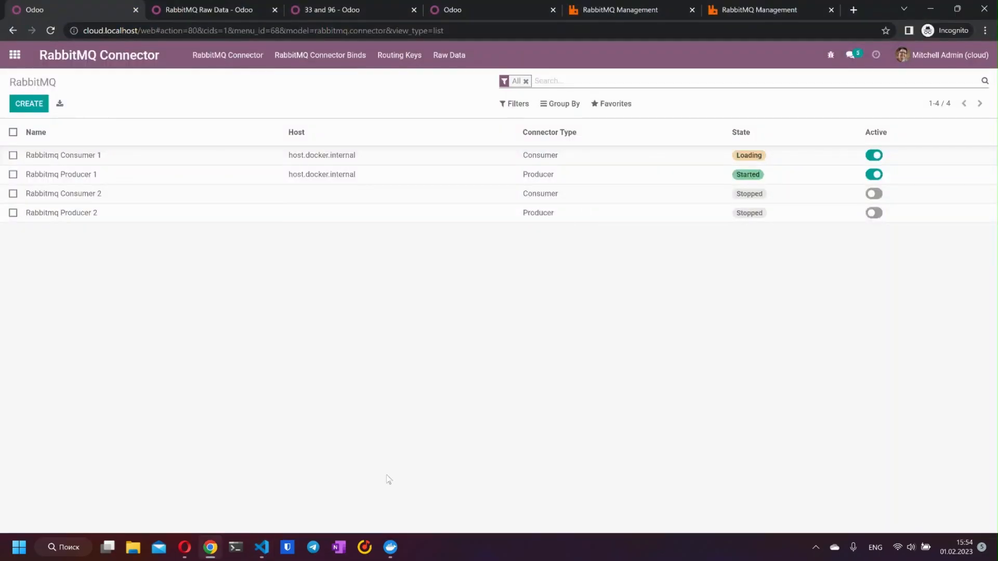
- Start the rabbitmq1 container in Docker Desktop and reload the queue_1 page in RabbitMQ Management until it loads
click(391, 548)
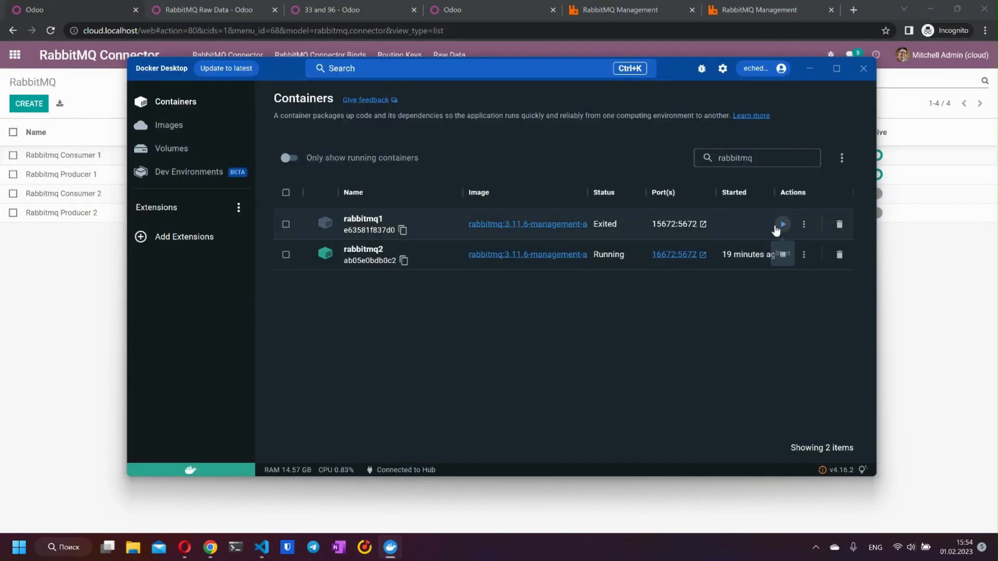
click(783, 224)
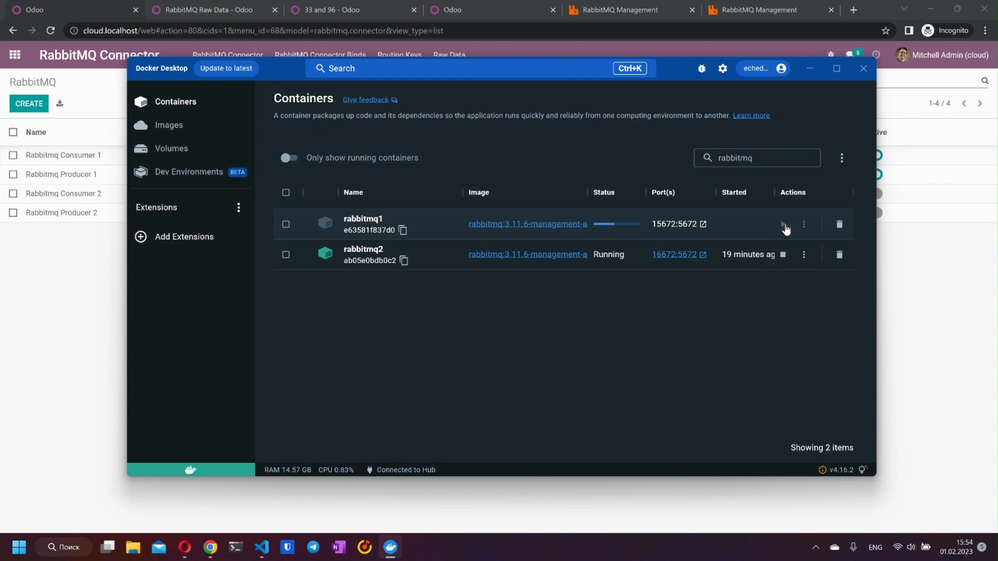
click(99, 344)
click(610, 7)
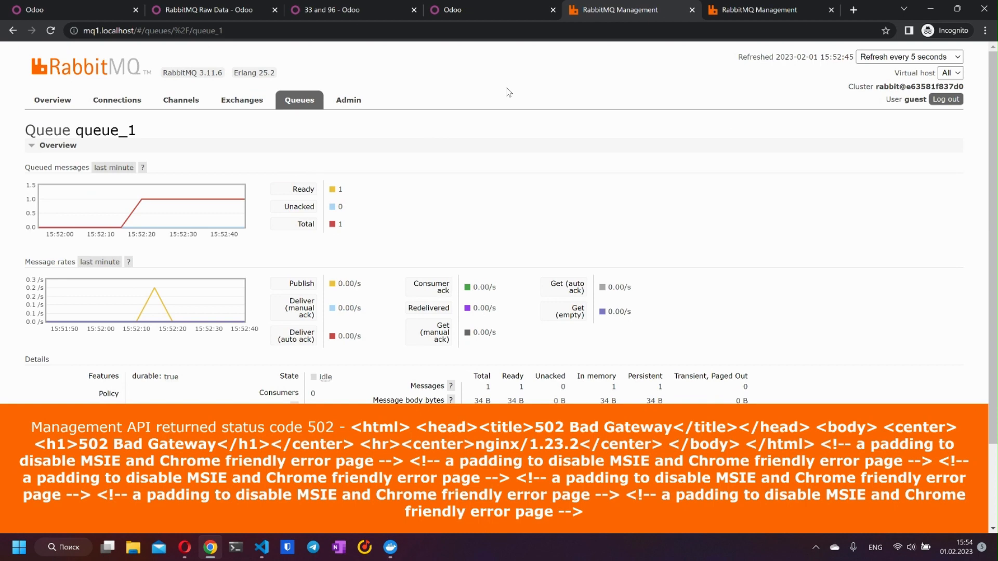
key(F5)
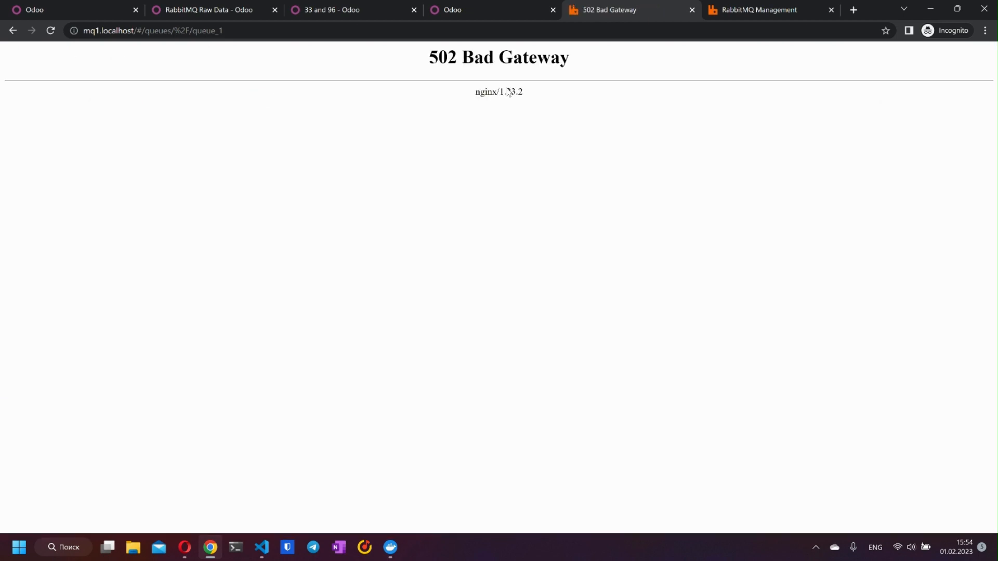
key(F5)
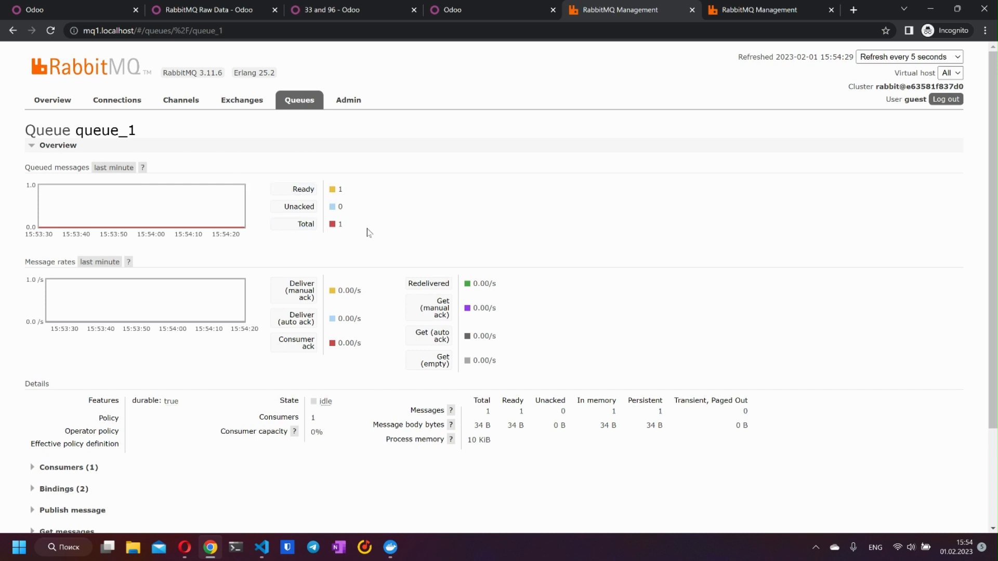
- Switch to Visual Studio Code and examine the terminal log for the consumer's reconnection and message handling
click(261, 547)
scroll(391, 424, up, 3)
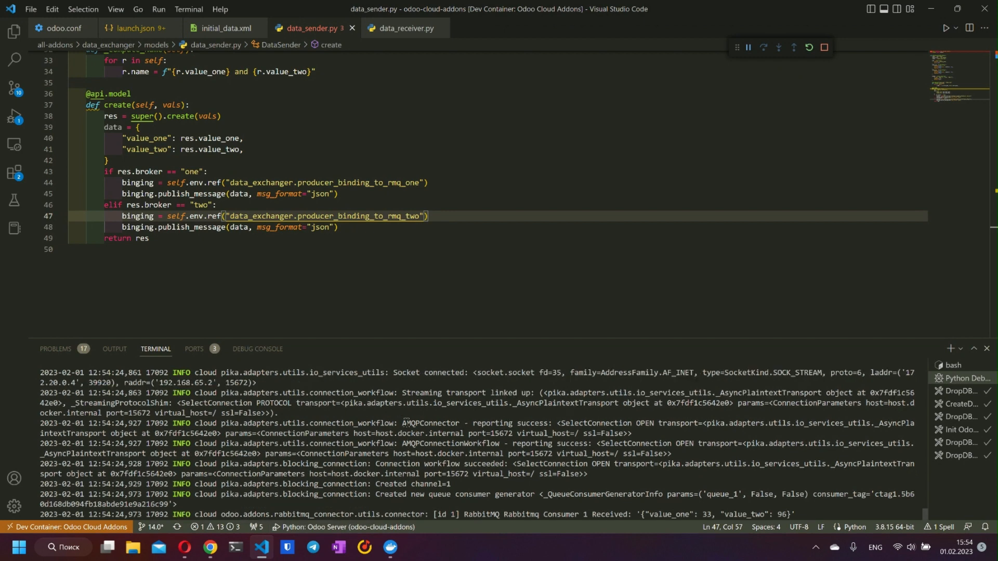
scroll(407, 423, down, 3)
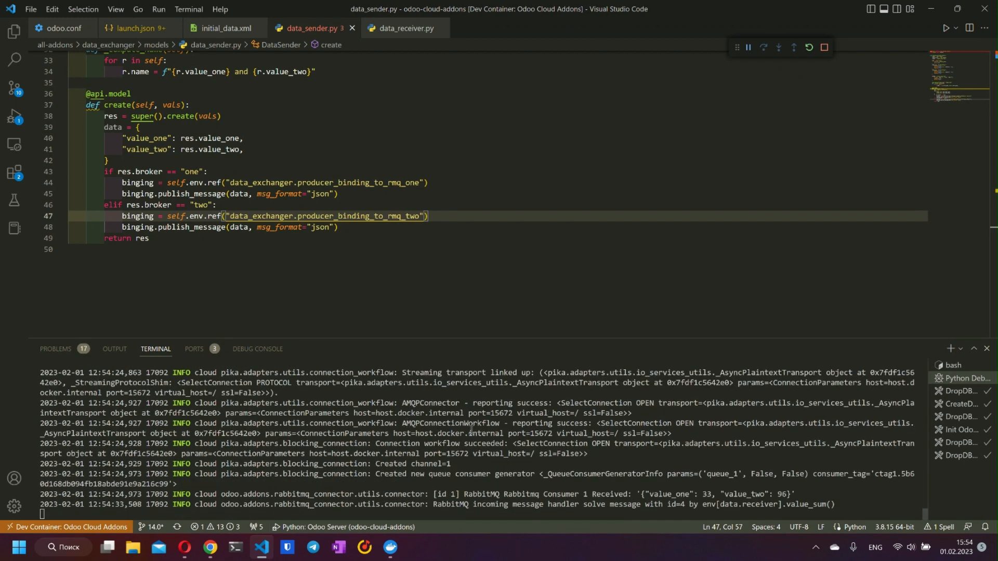
- Return to Odoo in the browser, refresh the RabbitMQ Raw Data list and open the newest incoming value_sum message
key(alt+Tab)
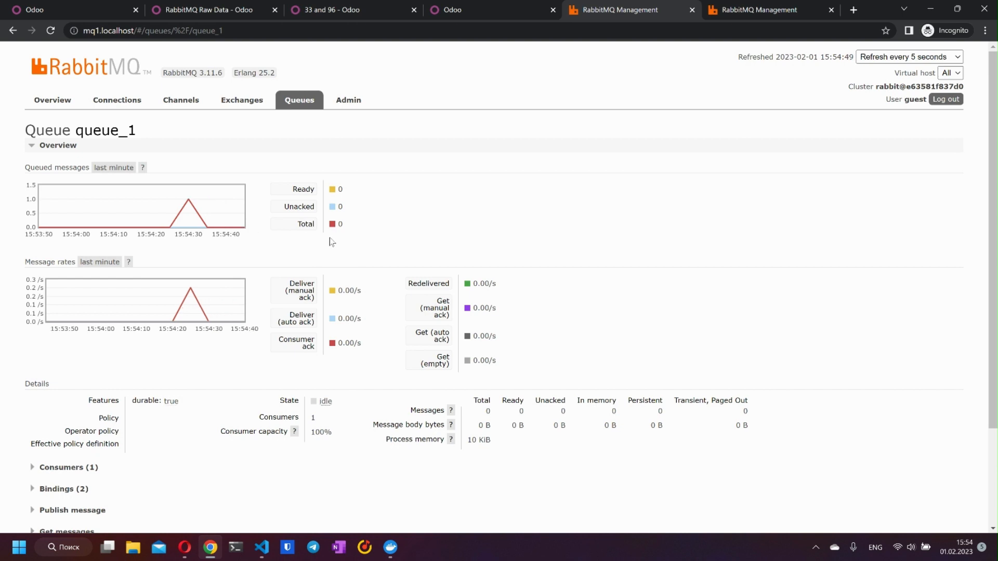
click(202, 9)
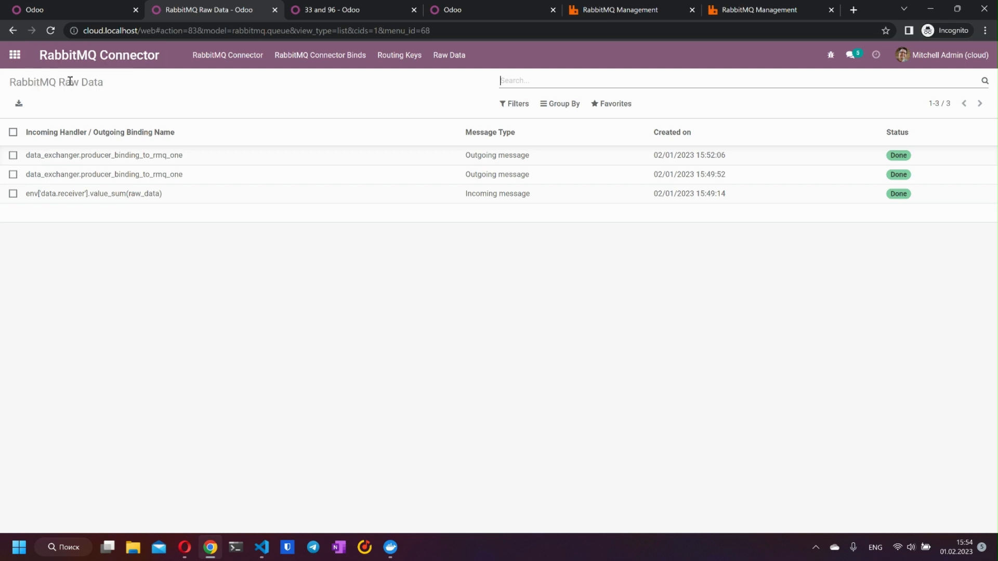
key(F5)
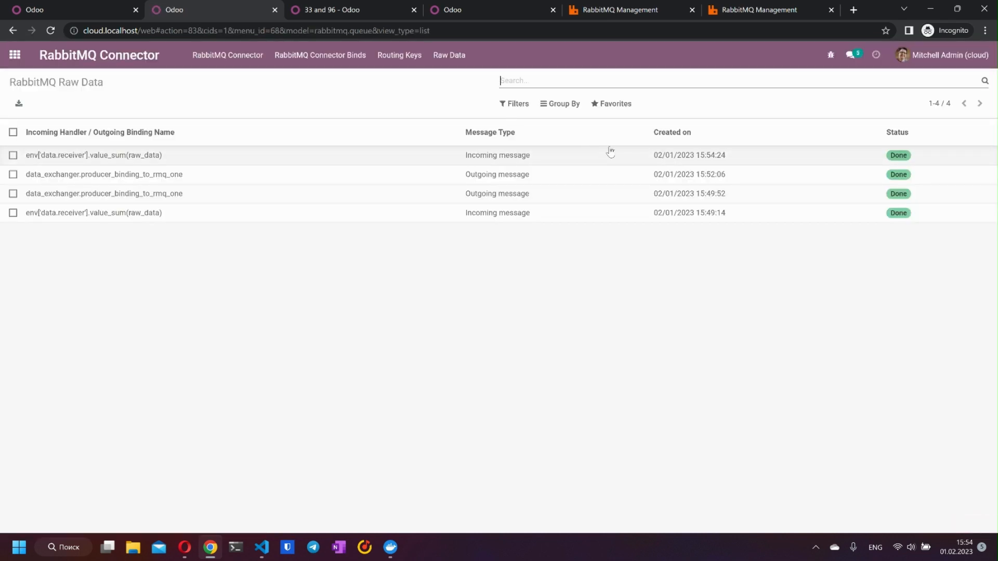
click(514, 156)
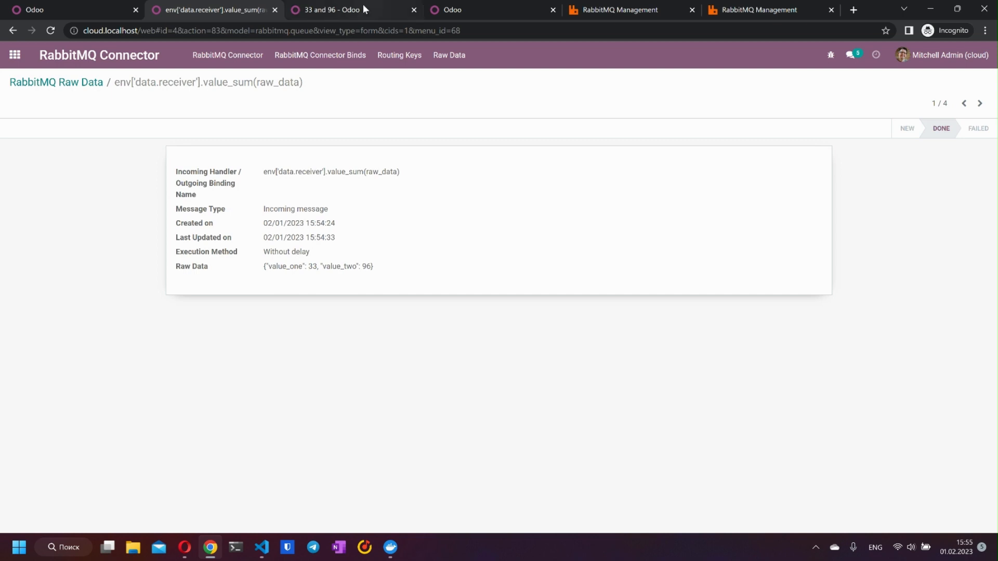
- Compare the sent record for broker RMQ 1 with the refreshed Received Data list in Data Exchanger
click(327, 11)
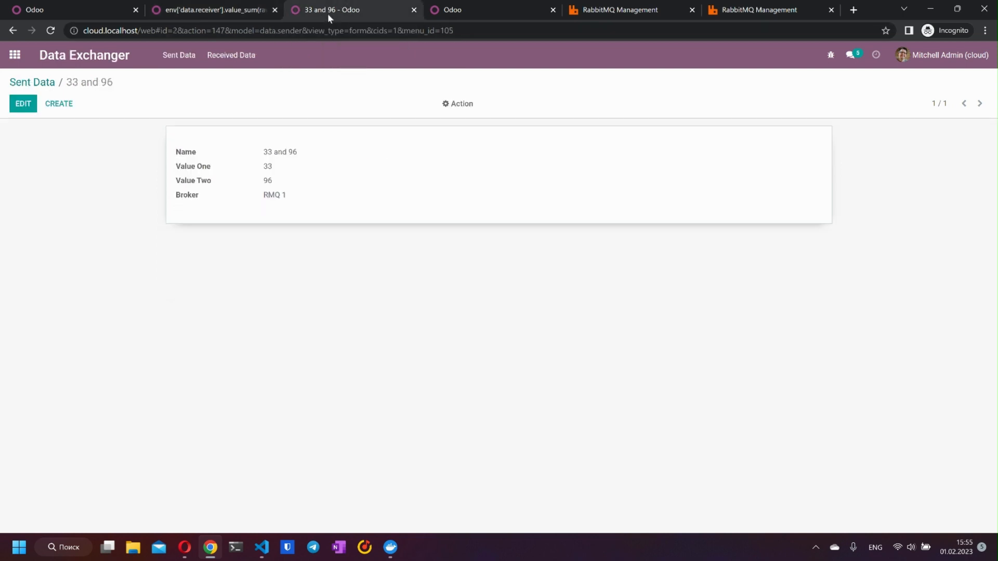
click(451, 8)
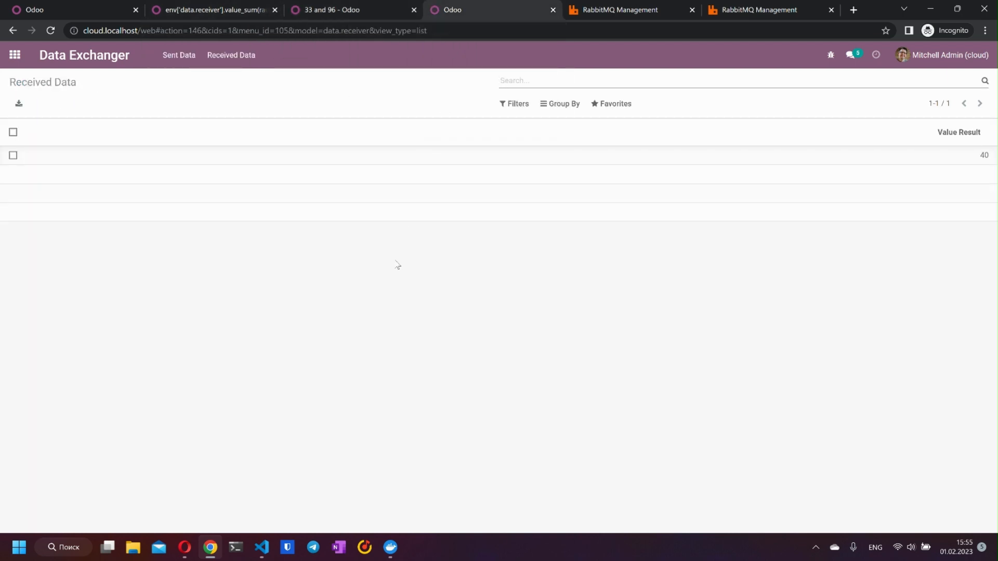
key(F5)
- Review the connector list, and examine the connections, channels, exchanges, queues and overview of the mq2 broker in RabbitMQ Management
click(85, 5)
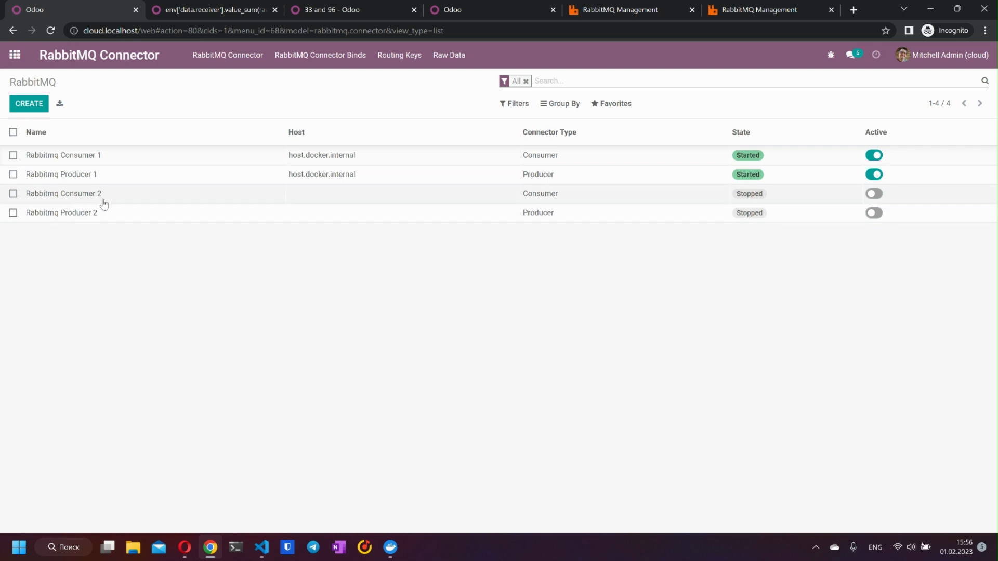
click(755, 6)
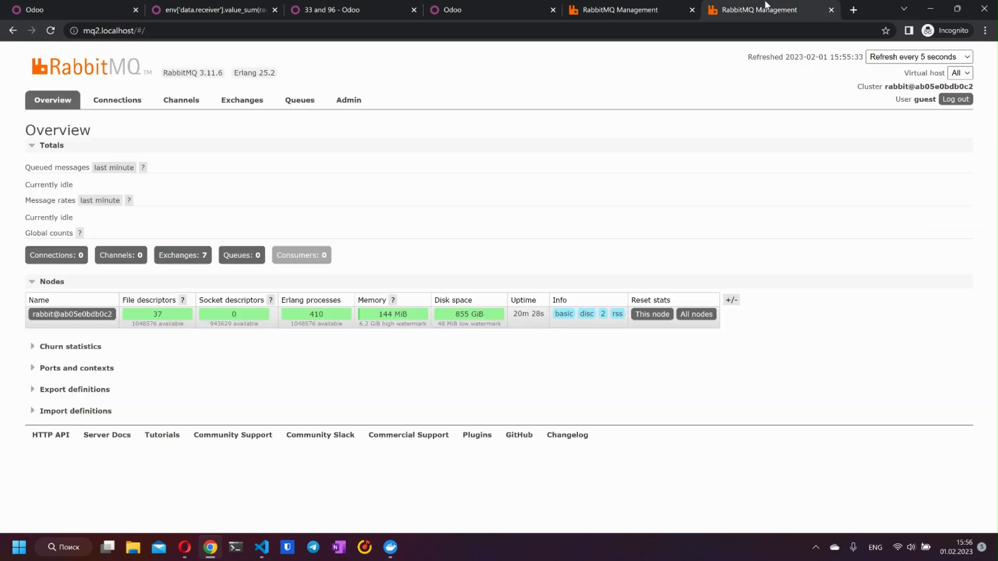
click(121, 102)
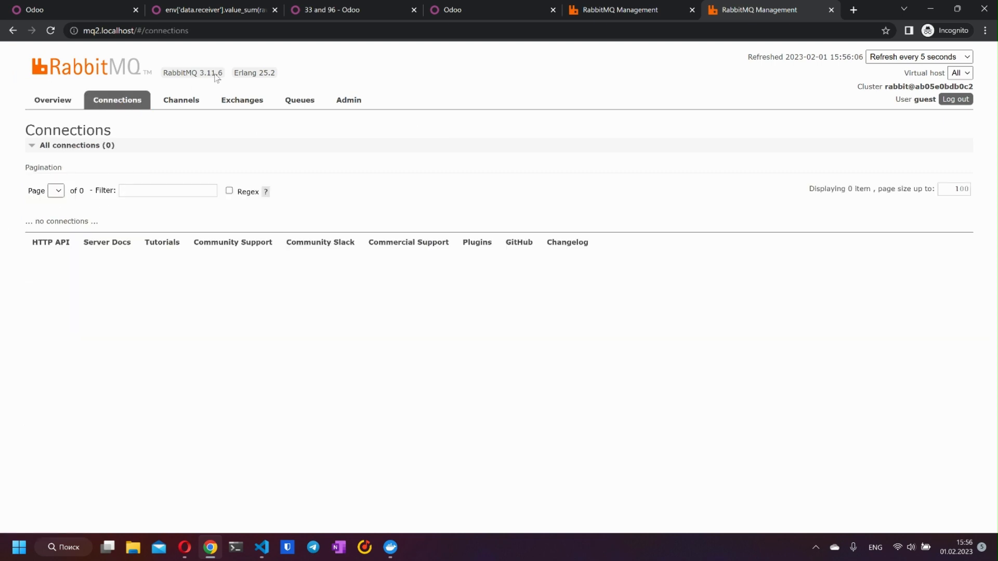
click(177, 102)
click(236, 103)
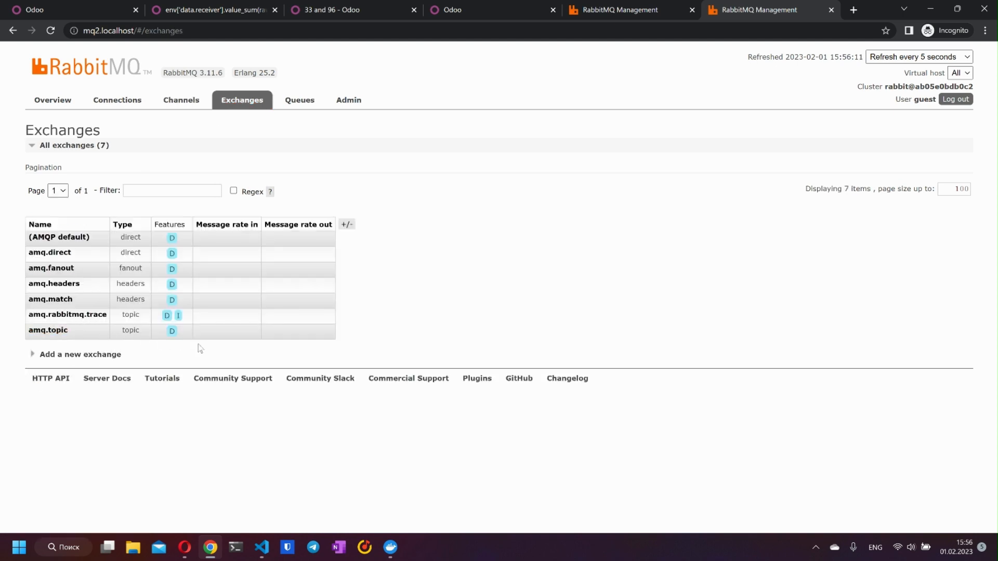
click(295, 104)
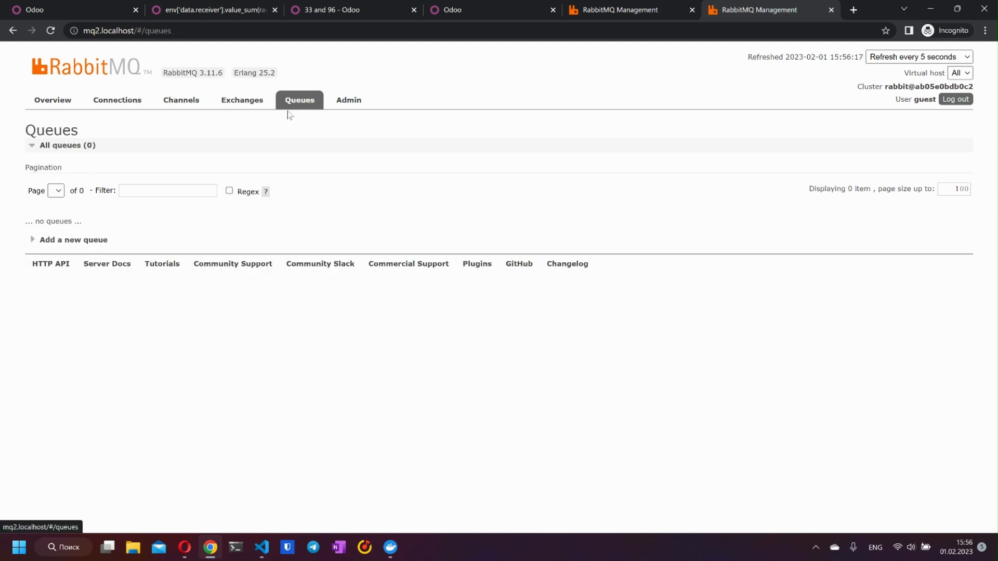
click(70, 99)
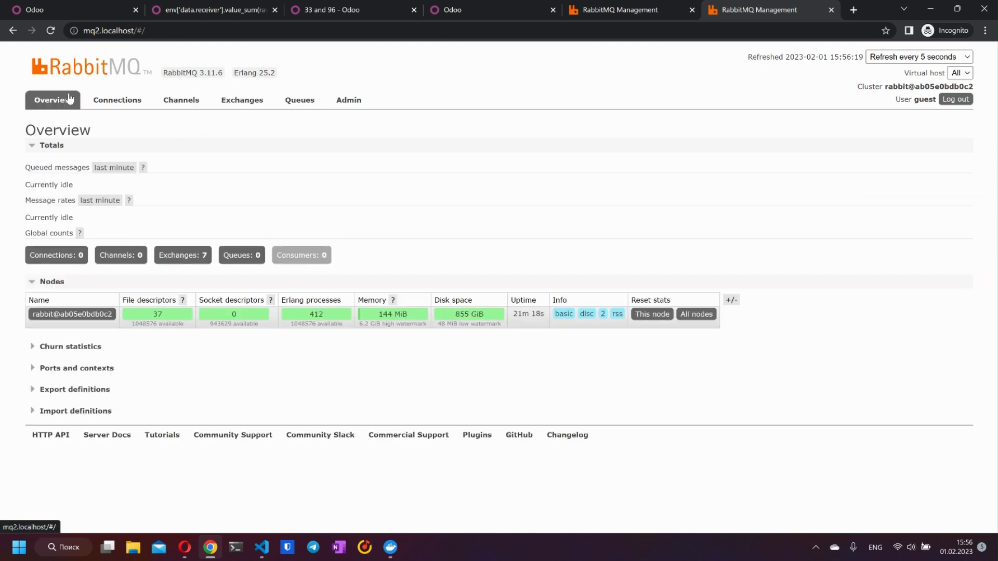
- Activate the Rabbitmq Consumer 2 connector in Odoo and check the mq2 broker's connections, exchanges and queues
click(45, 10)
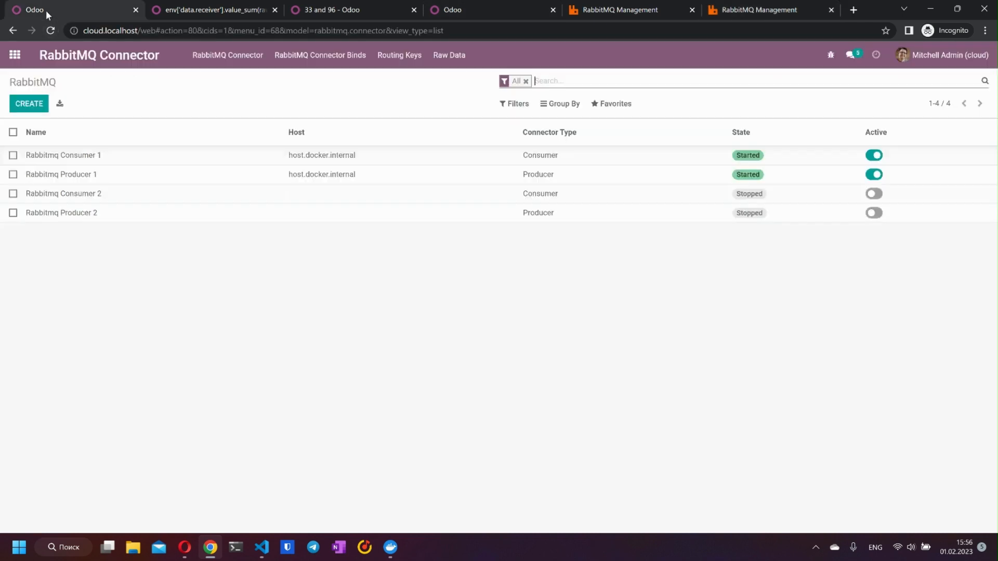
click(875, 193)
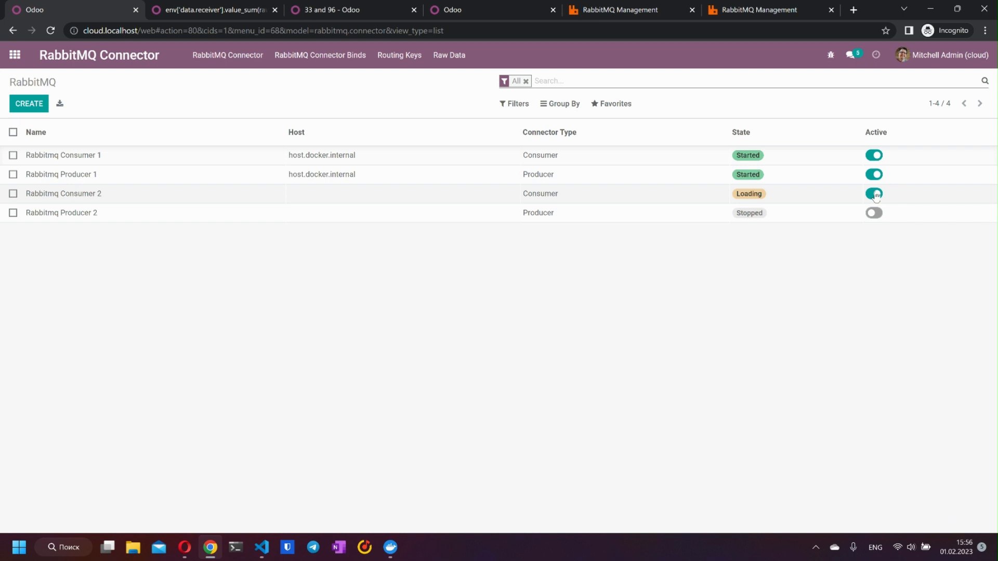
click(750, 10)
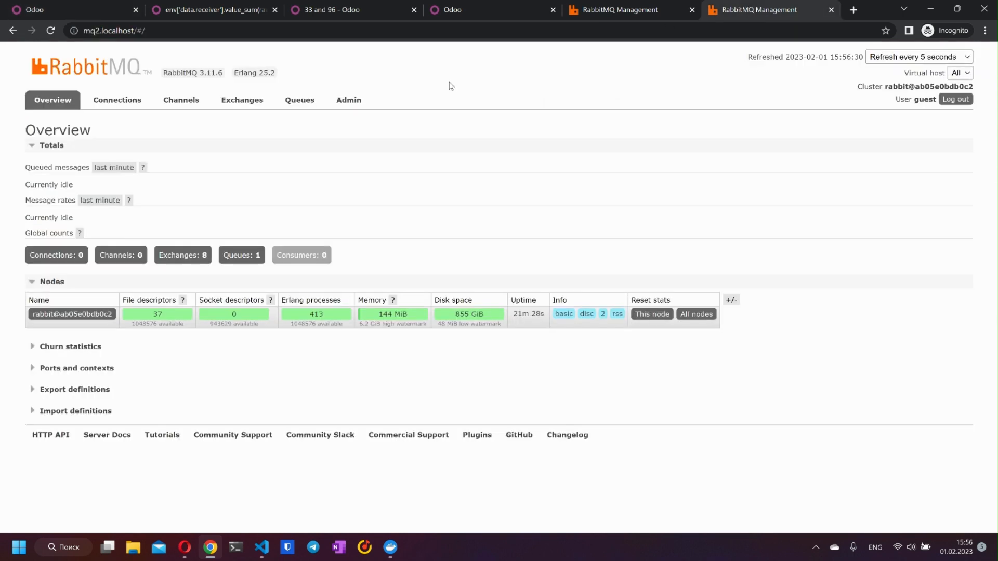
click(117, 100)
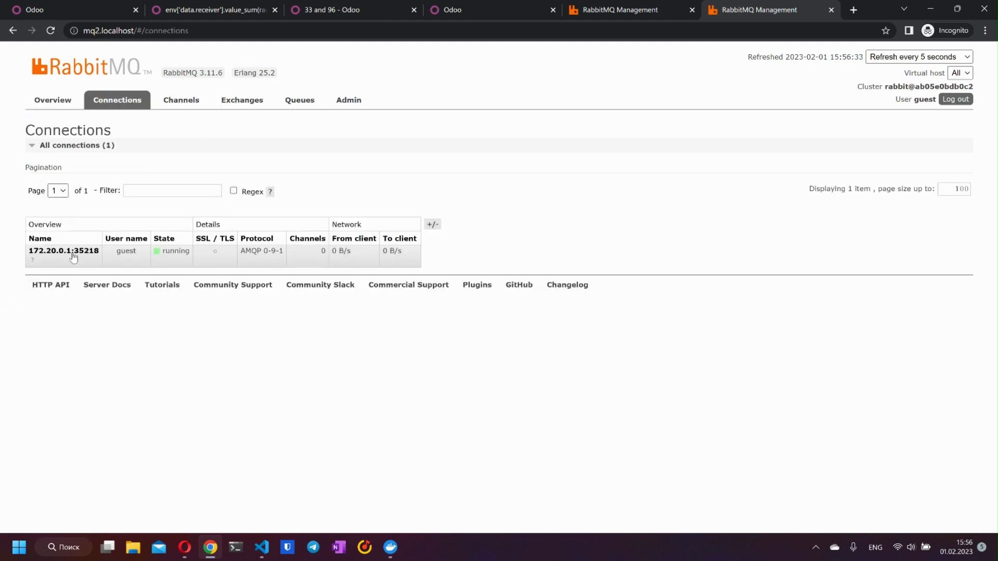
click(241, 100)
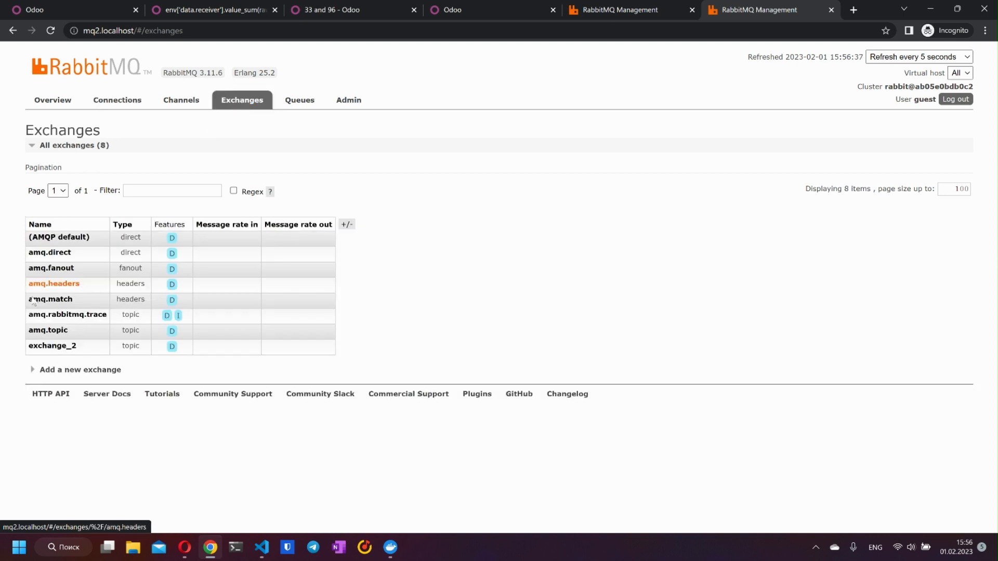
click(298, 104)
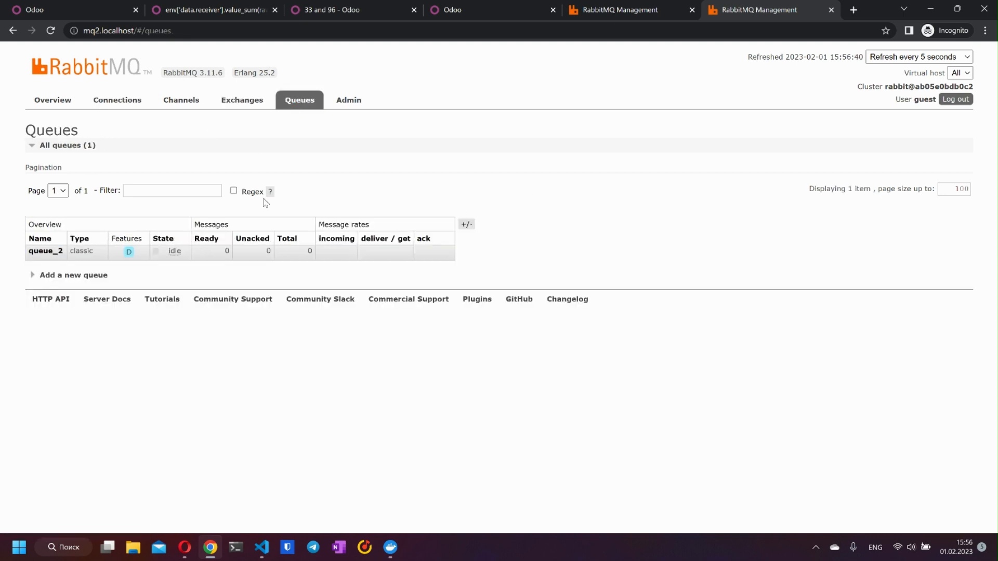
- Refresh the RabbitMQ connector list in Odoo and activate the Rabbitmq Producer 2 connector
click(71, 6)
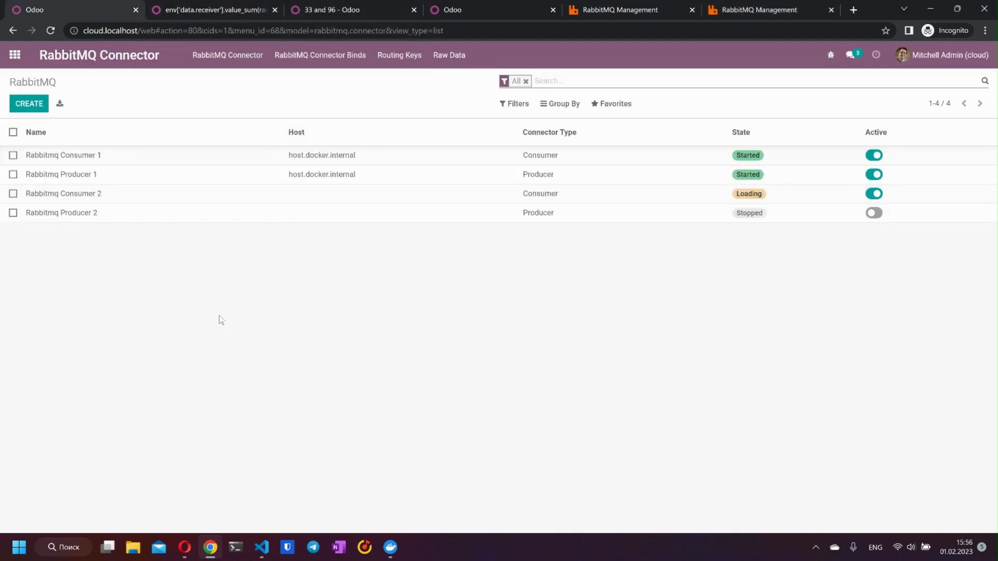
key(F5)
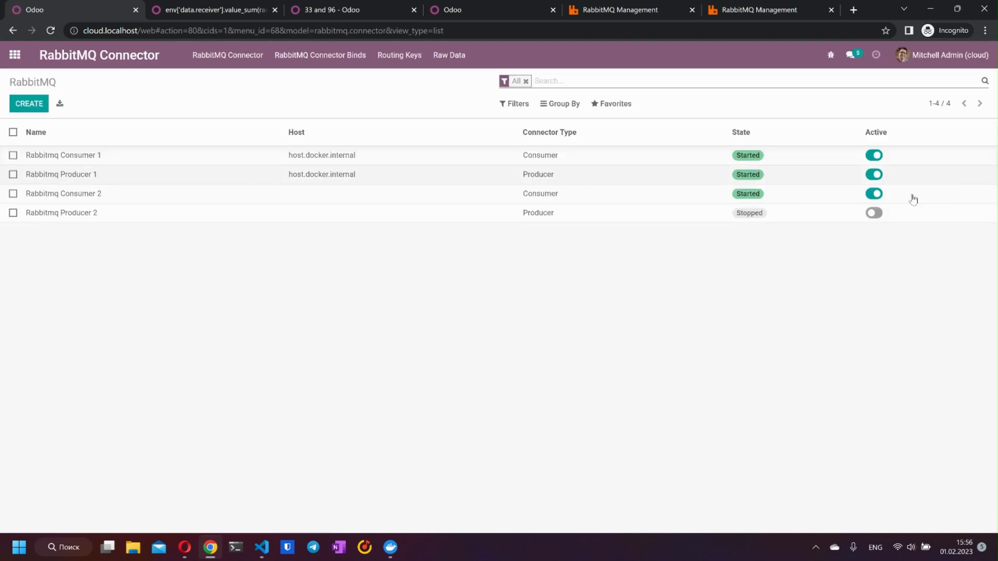
click(874, 212)
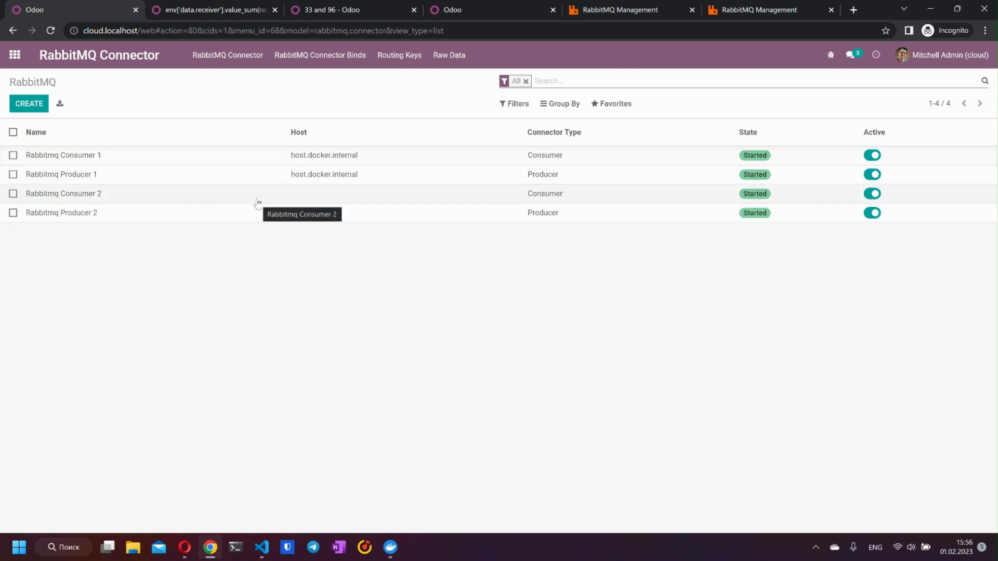
- Return the raw data view to its list, and create and save a Sent Data record with broker RMQ 2
click(201, 17)
click(34, 92)
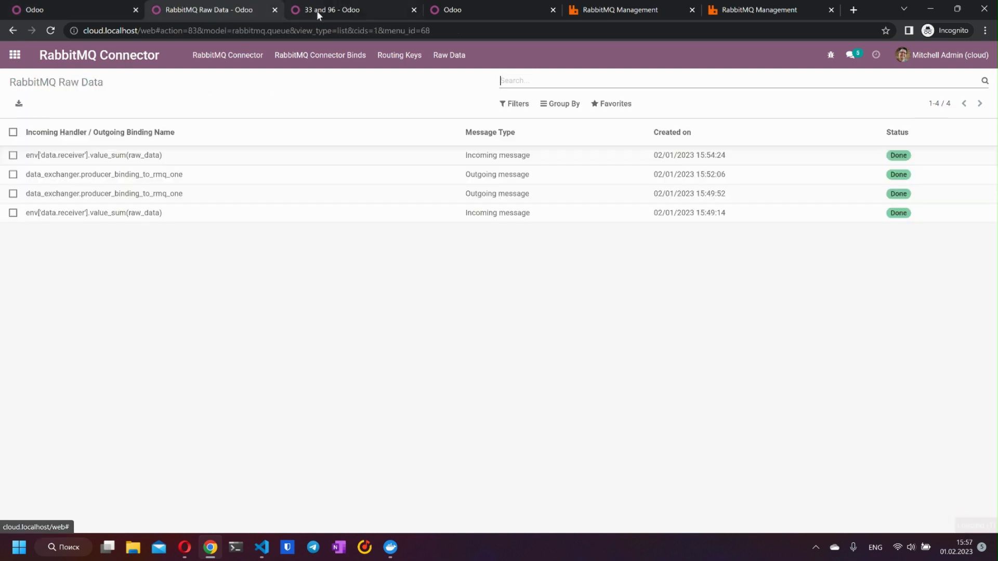
click(339, 9)
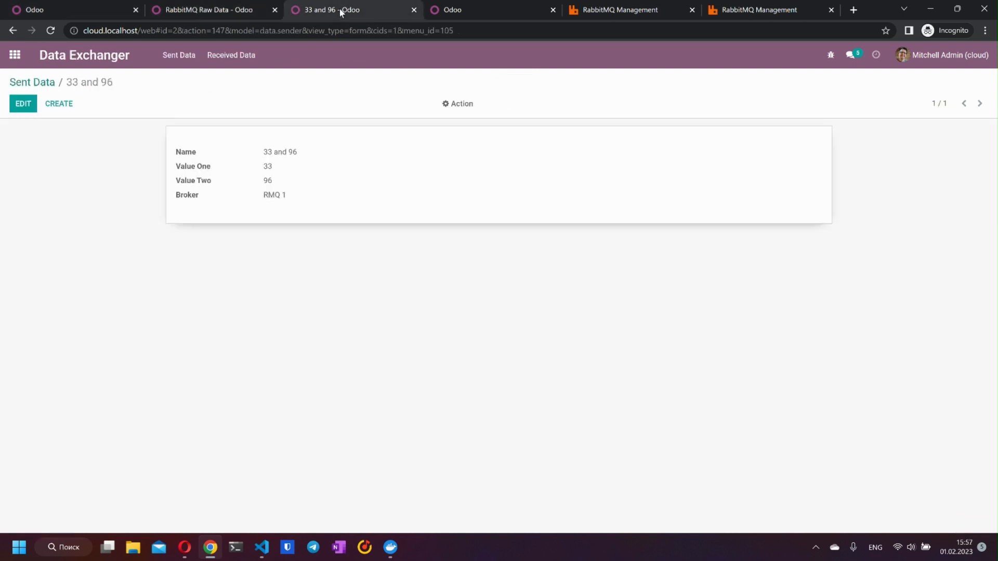
click(64, 104)
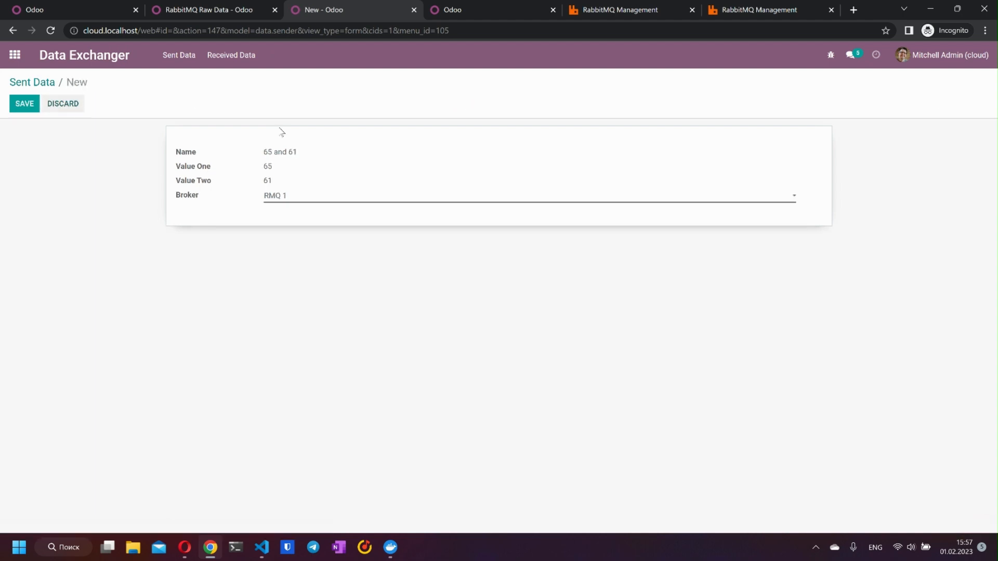
click(352, 195)
click(278, 218)
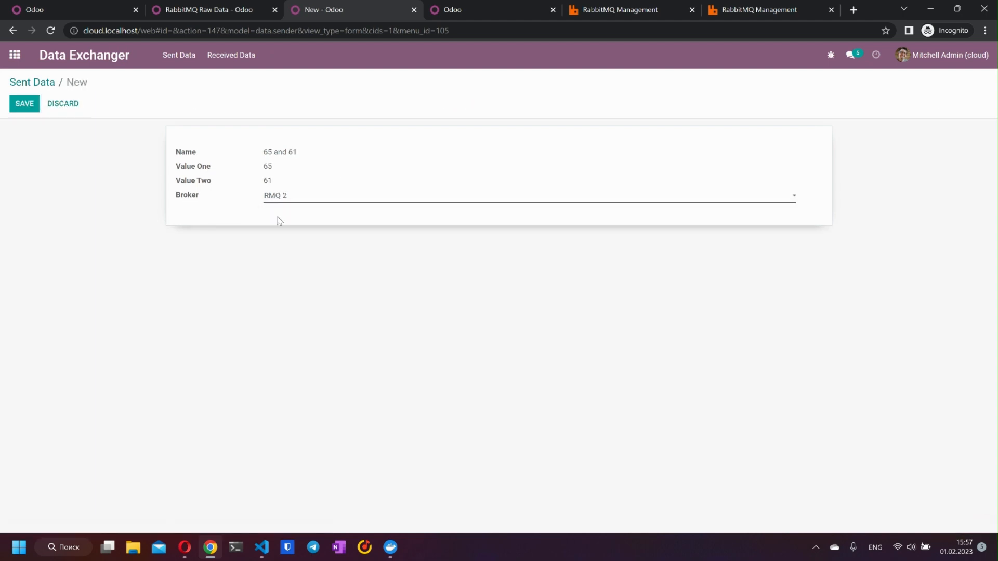
click(18, 110)
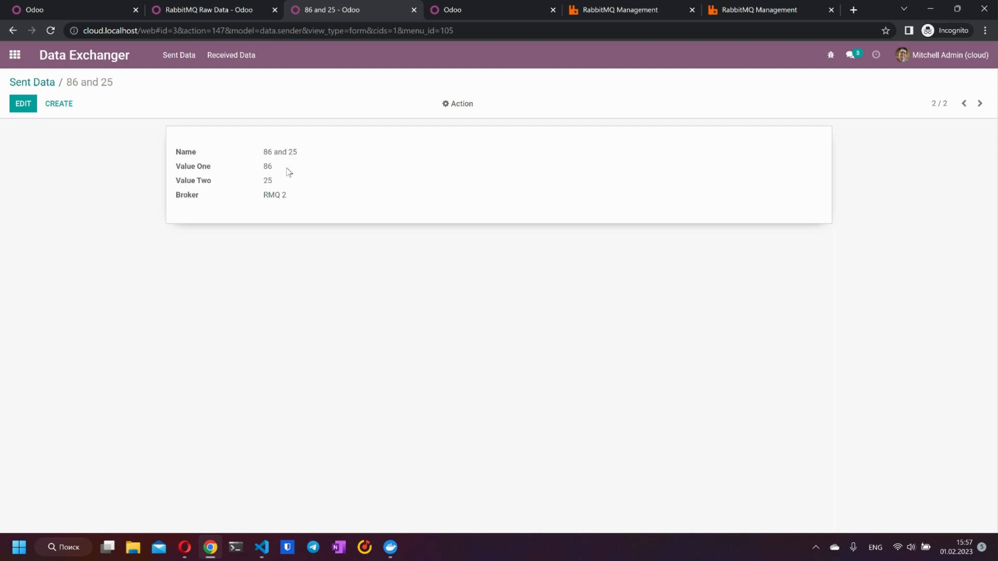
- Examine the queue_2 details on the mq2 broker and refresh the RabbitMQ Raw Data list in Odoo
click(765, 9)
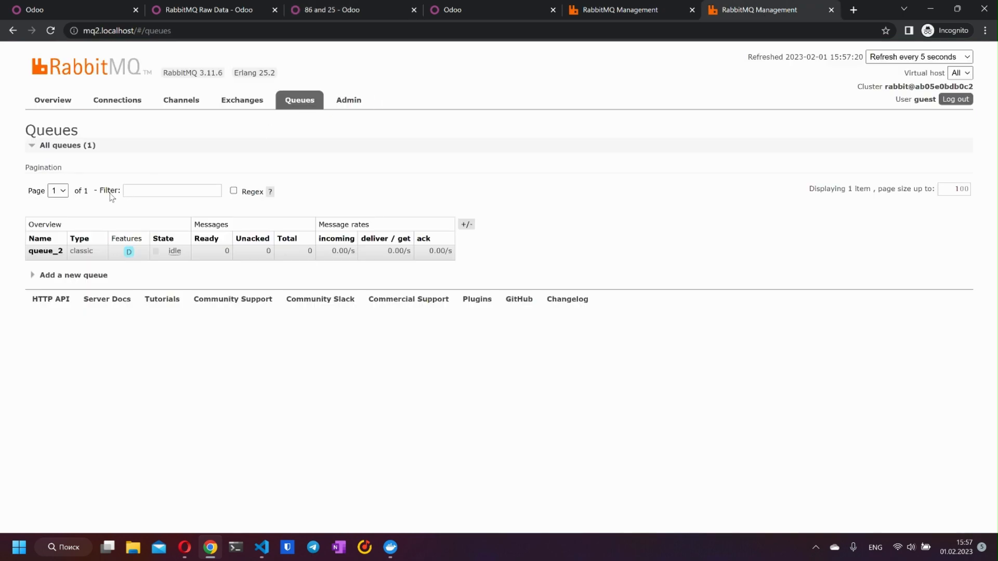
click(54, 253)
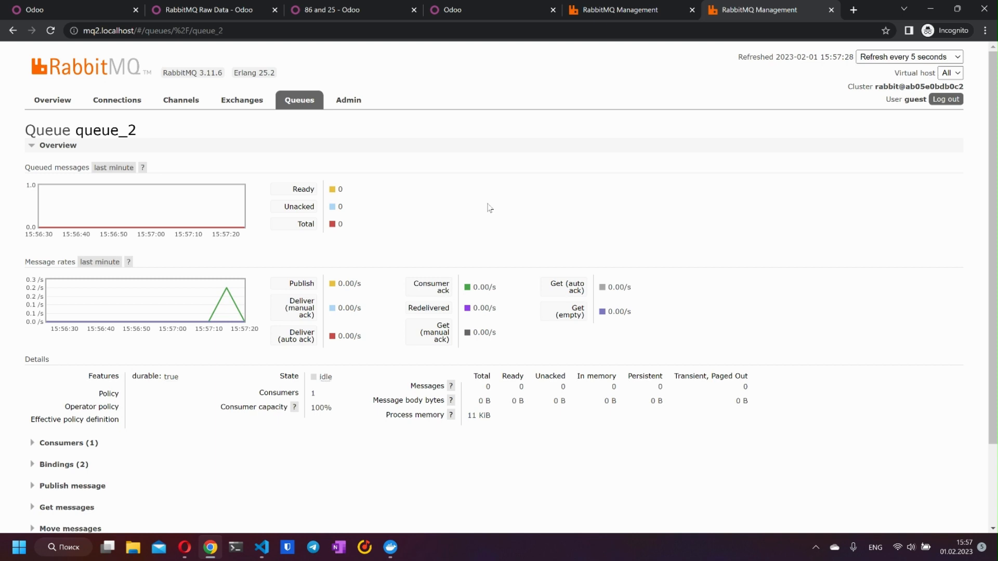
click(224, 9)
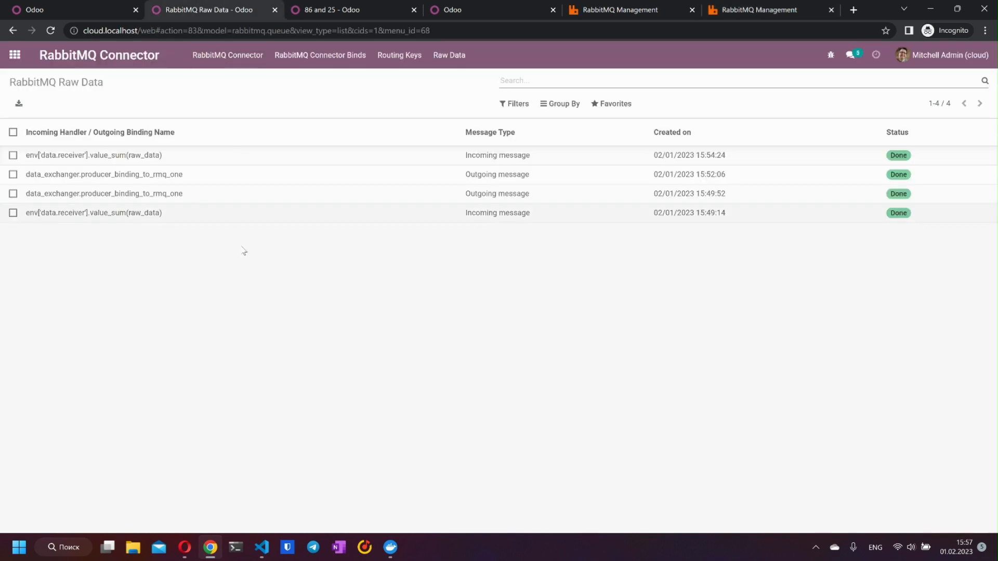
key(F5)
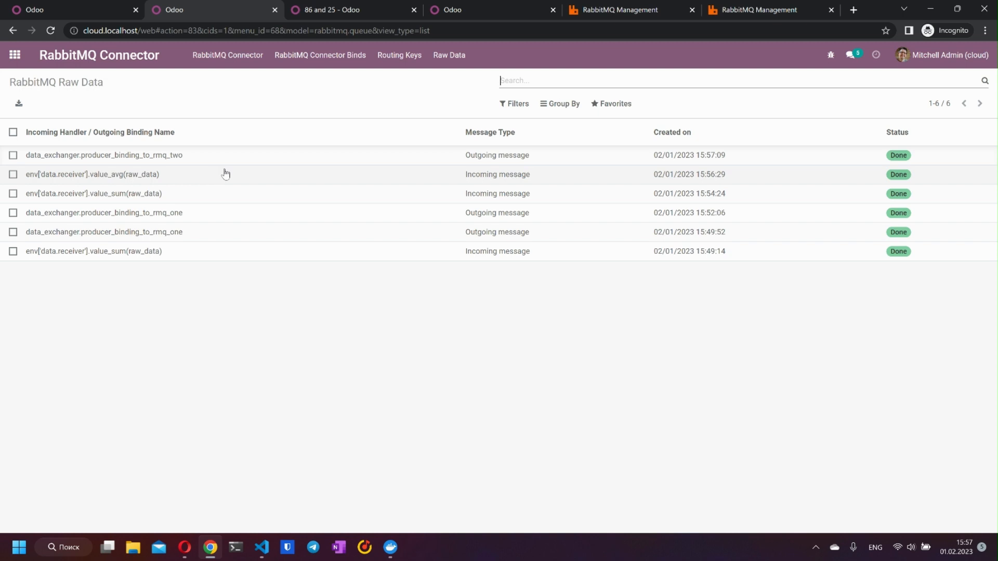
- Inspect the outgoing producer_binding_to_rmq_two message and the incoming value_avg message, returning to the raw data list after each
click(177, 155)
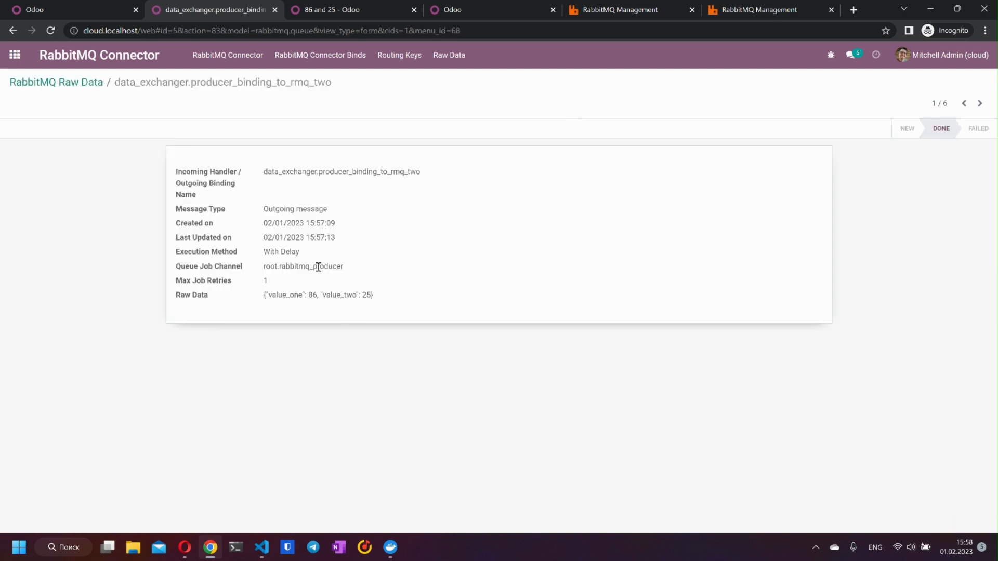
click(65, 82)
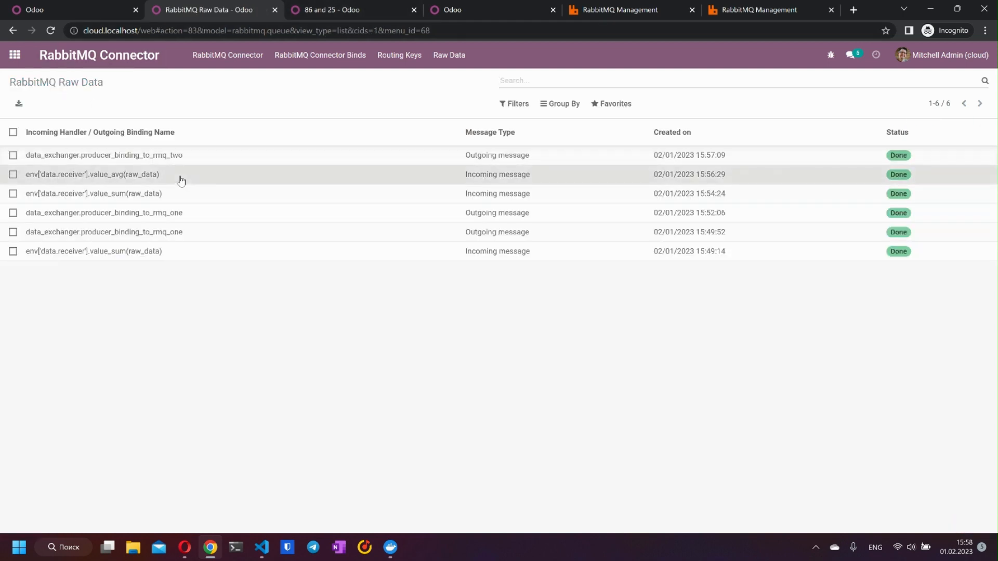
click(180, 178)
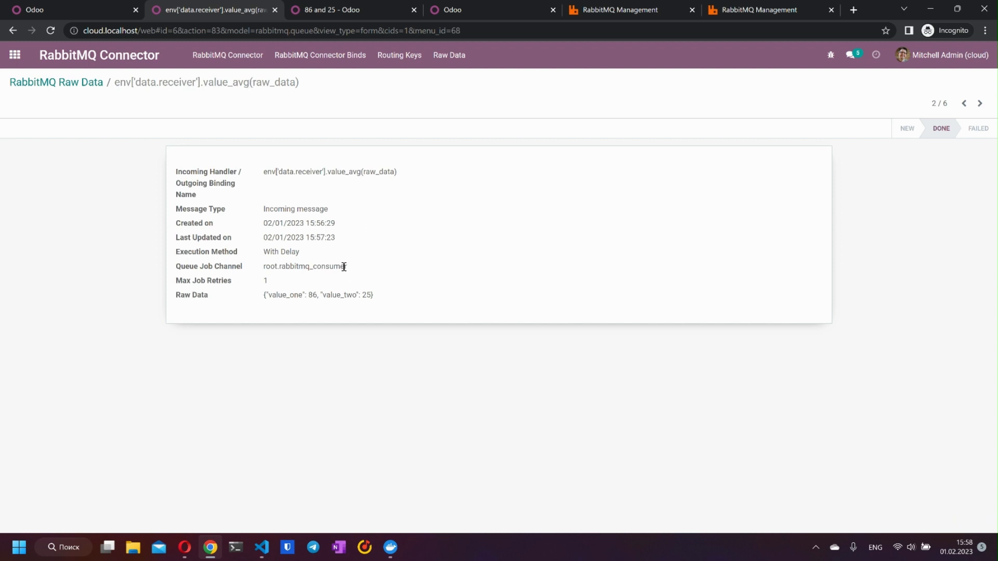
click(73, 80)
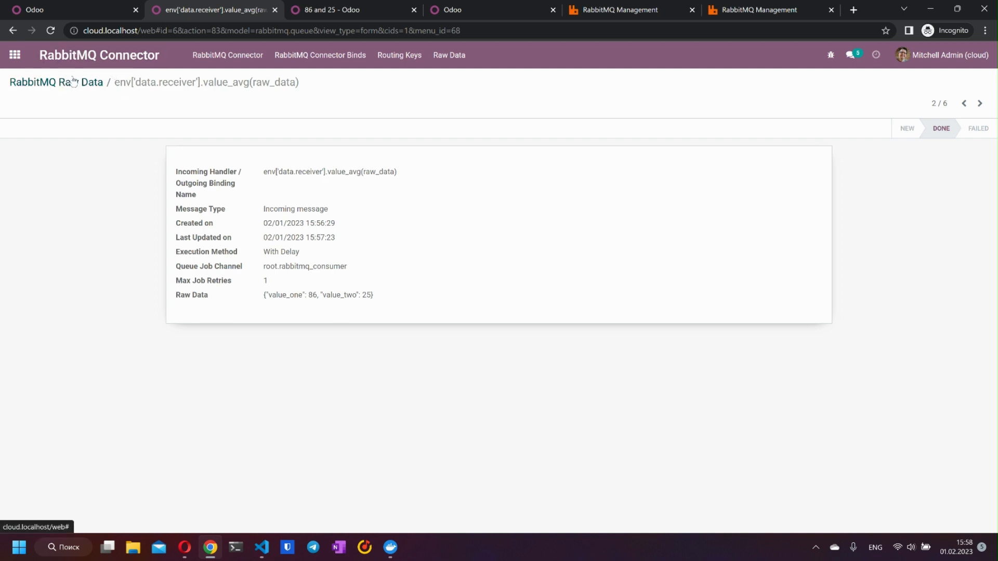
- Refresh the Received Data list, and list all jobs in the Job Queue app with the default state filter removed
click(461, 5)
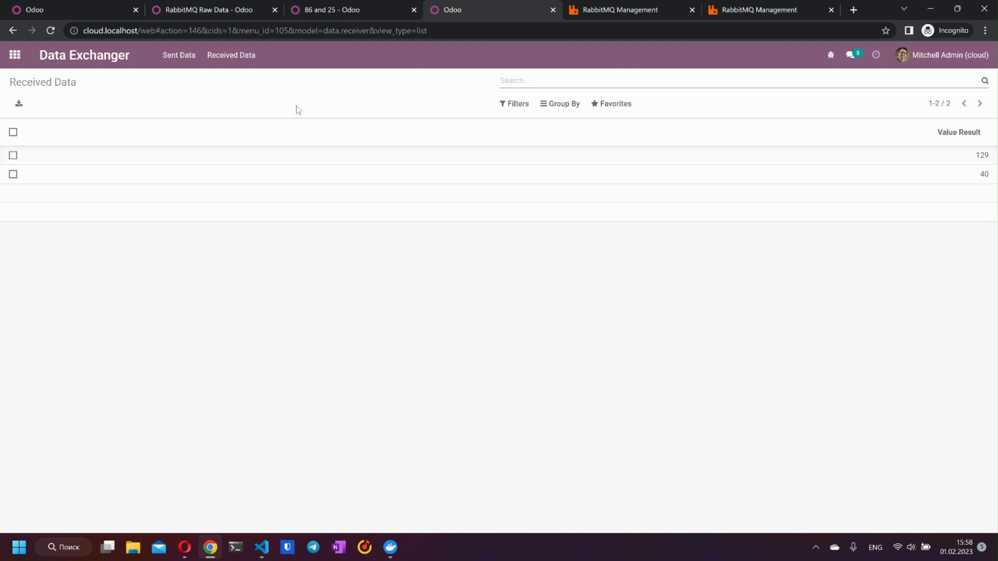
key(F5)
click(14, 53)
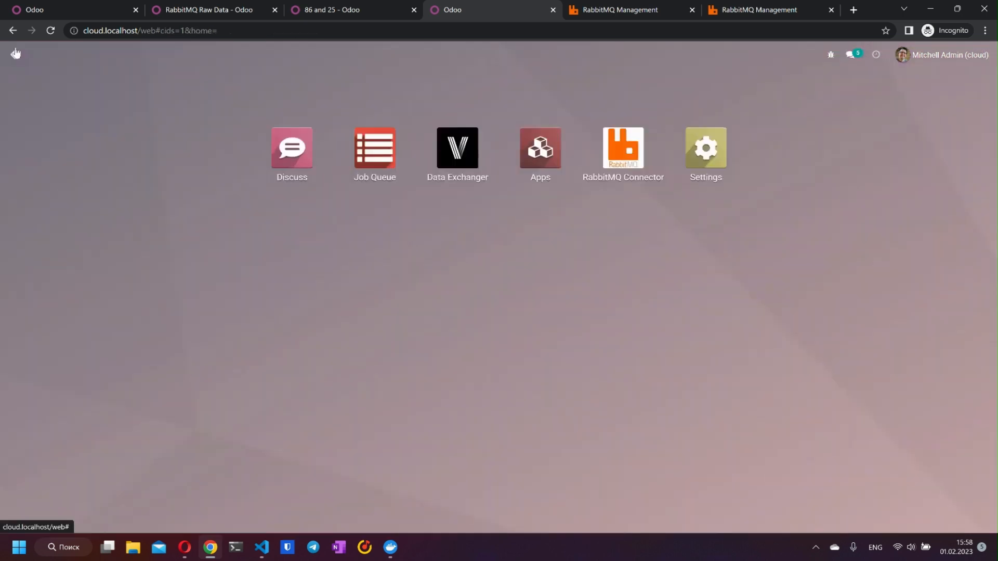
click(375, 148)
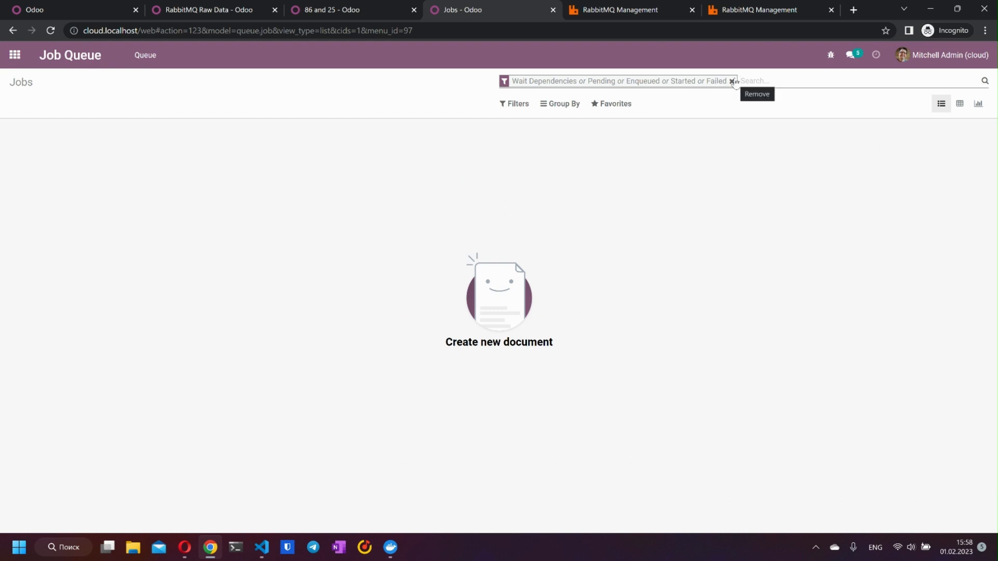
click(731, 81)
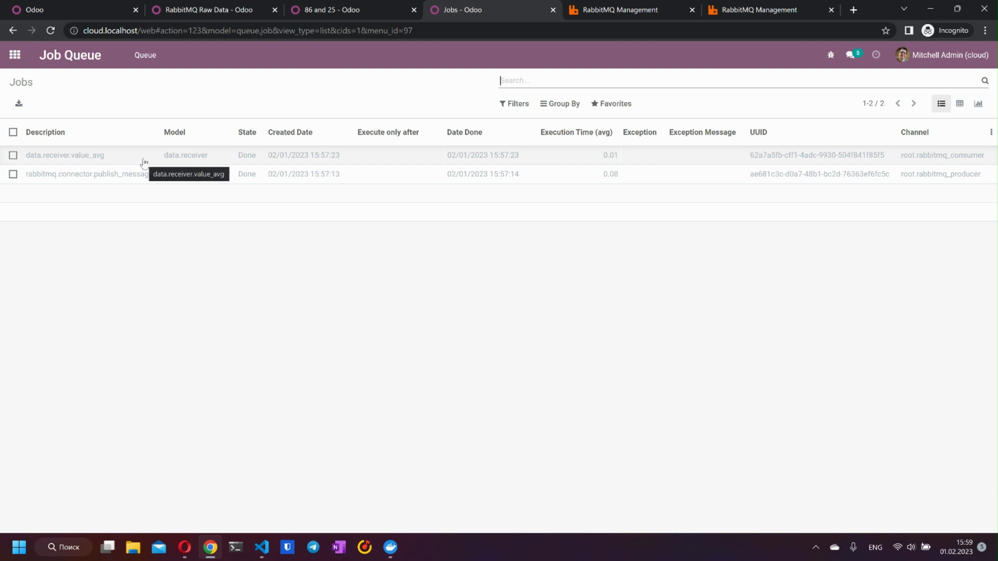
- Switch to Visual Studio Code and examine the value_avg and value_sum methods of the DataReceiver class in data_receiver.py
mouse_move(185, 547)
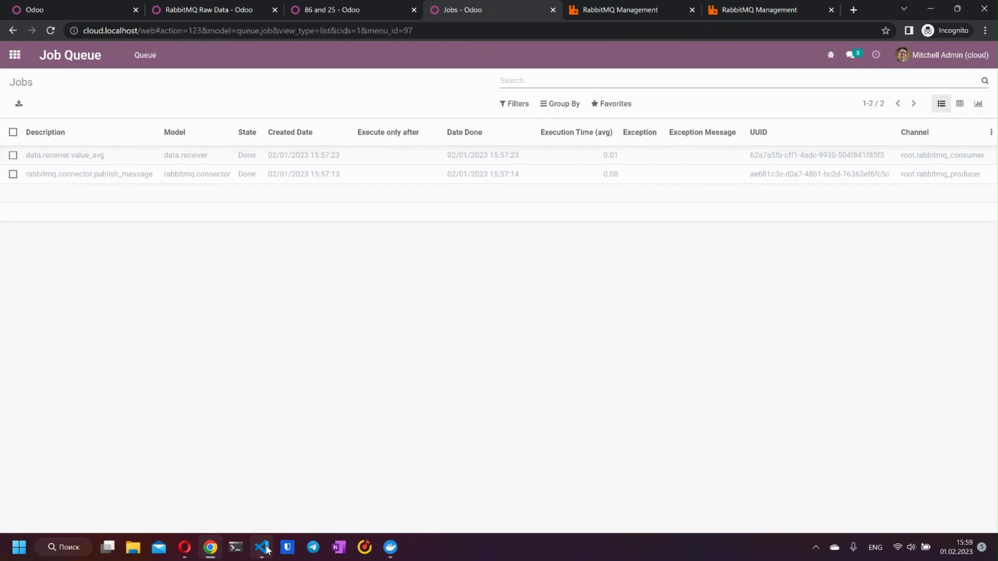
click(261, 547)
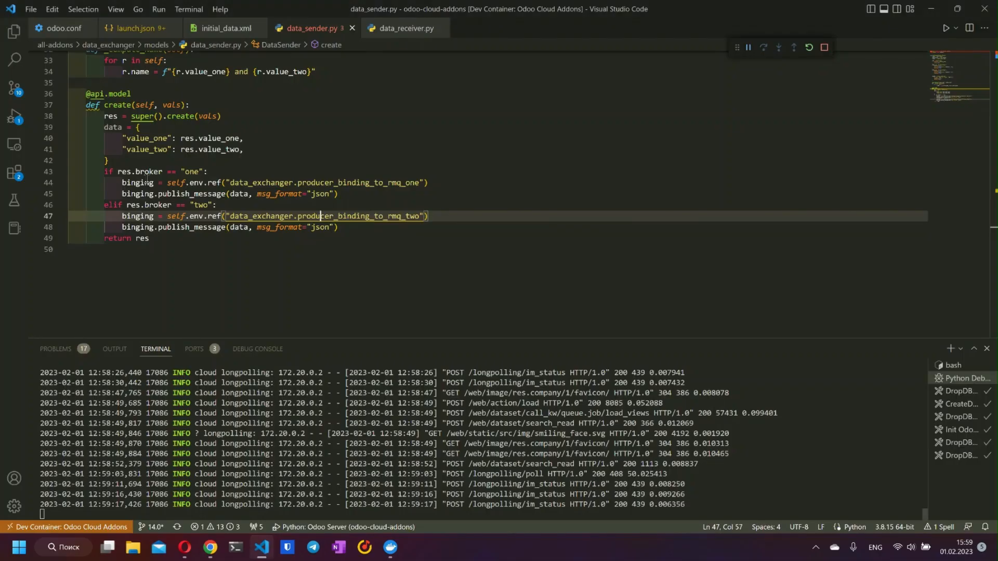
click(147, 31)
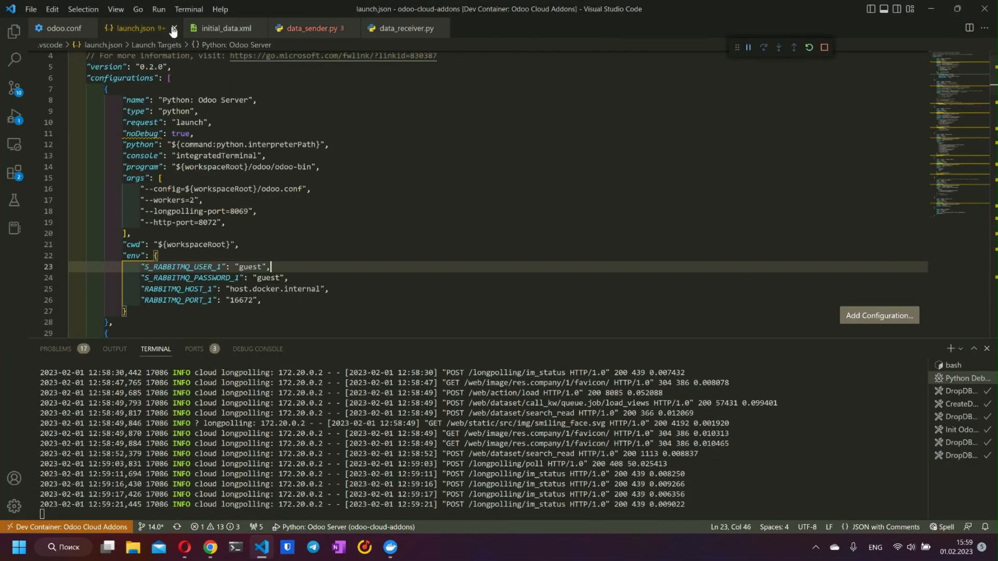
click(408, 30)
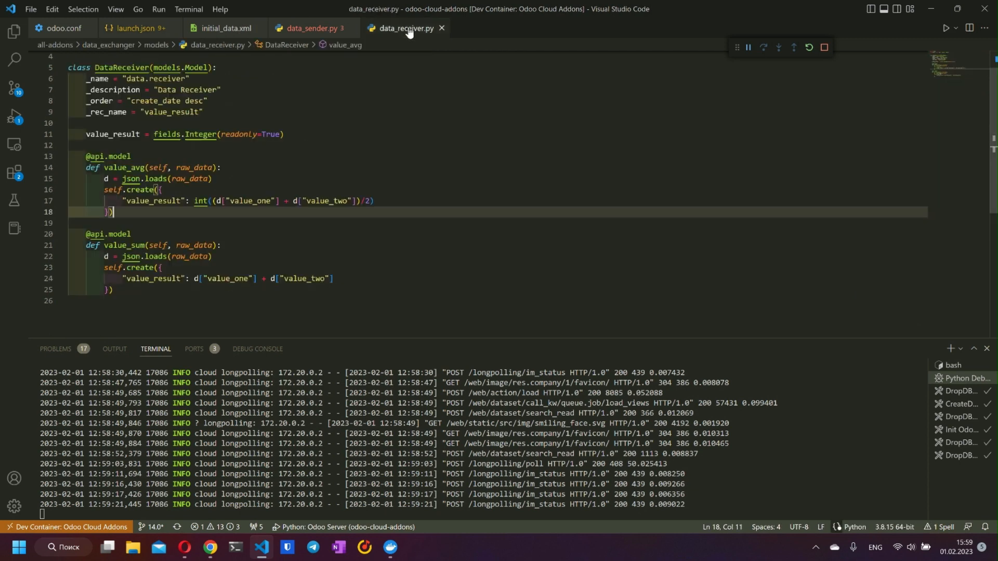
click(148, 236)
click(172, 281)
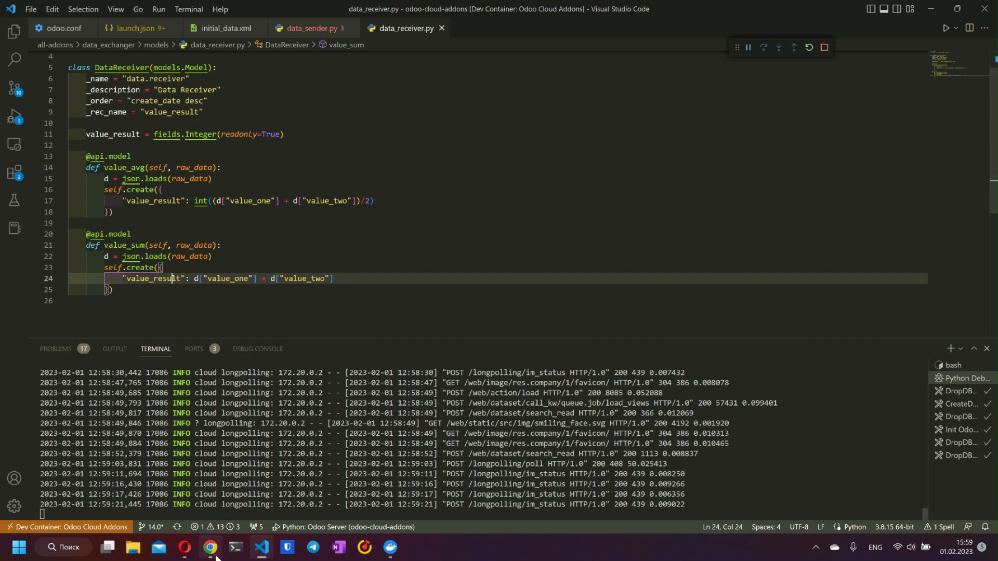
- Switch back to Odoo in Chrome and leave the job list for the app overview
click(213, 551)
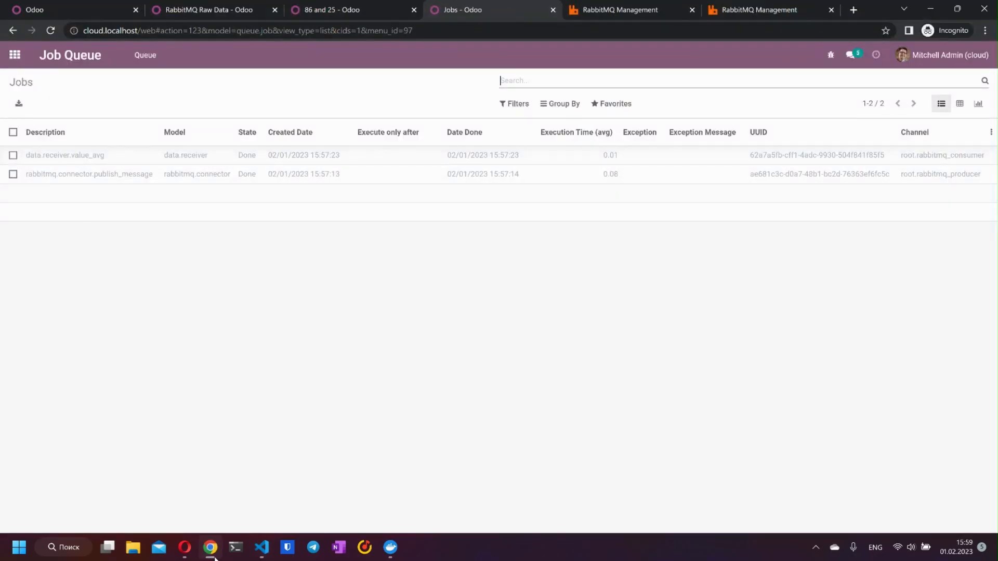
click(24, 53)
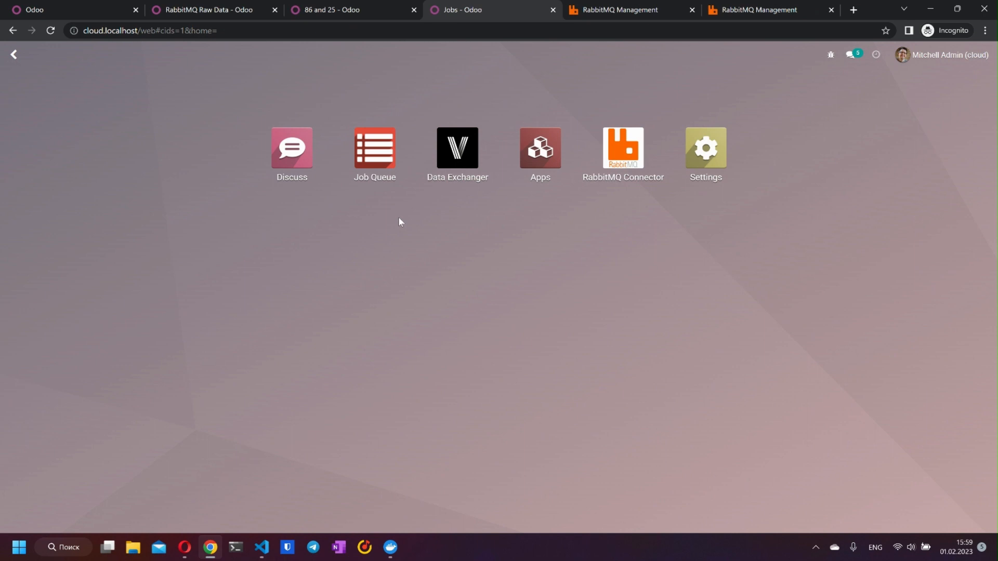